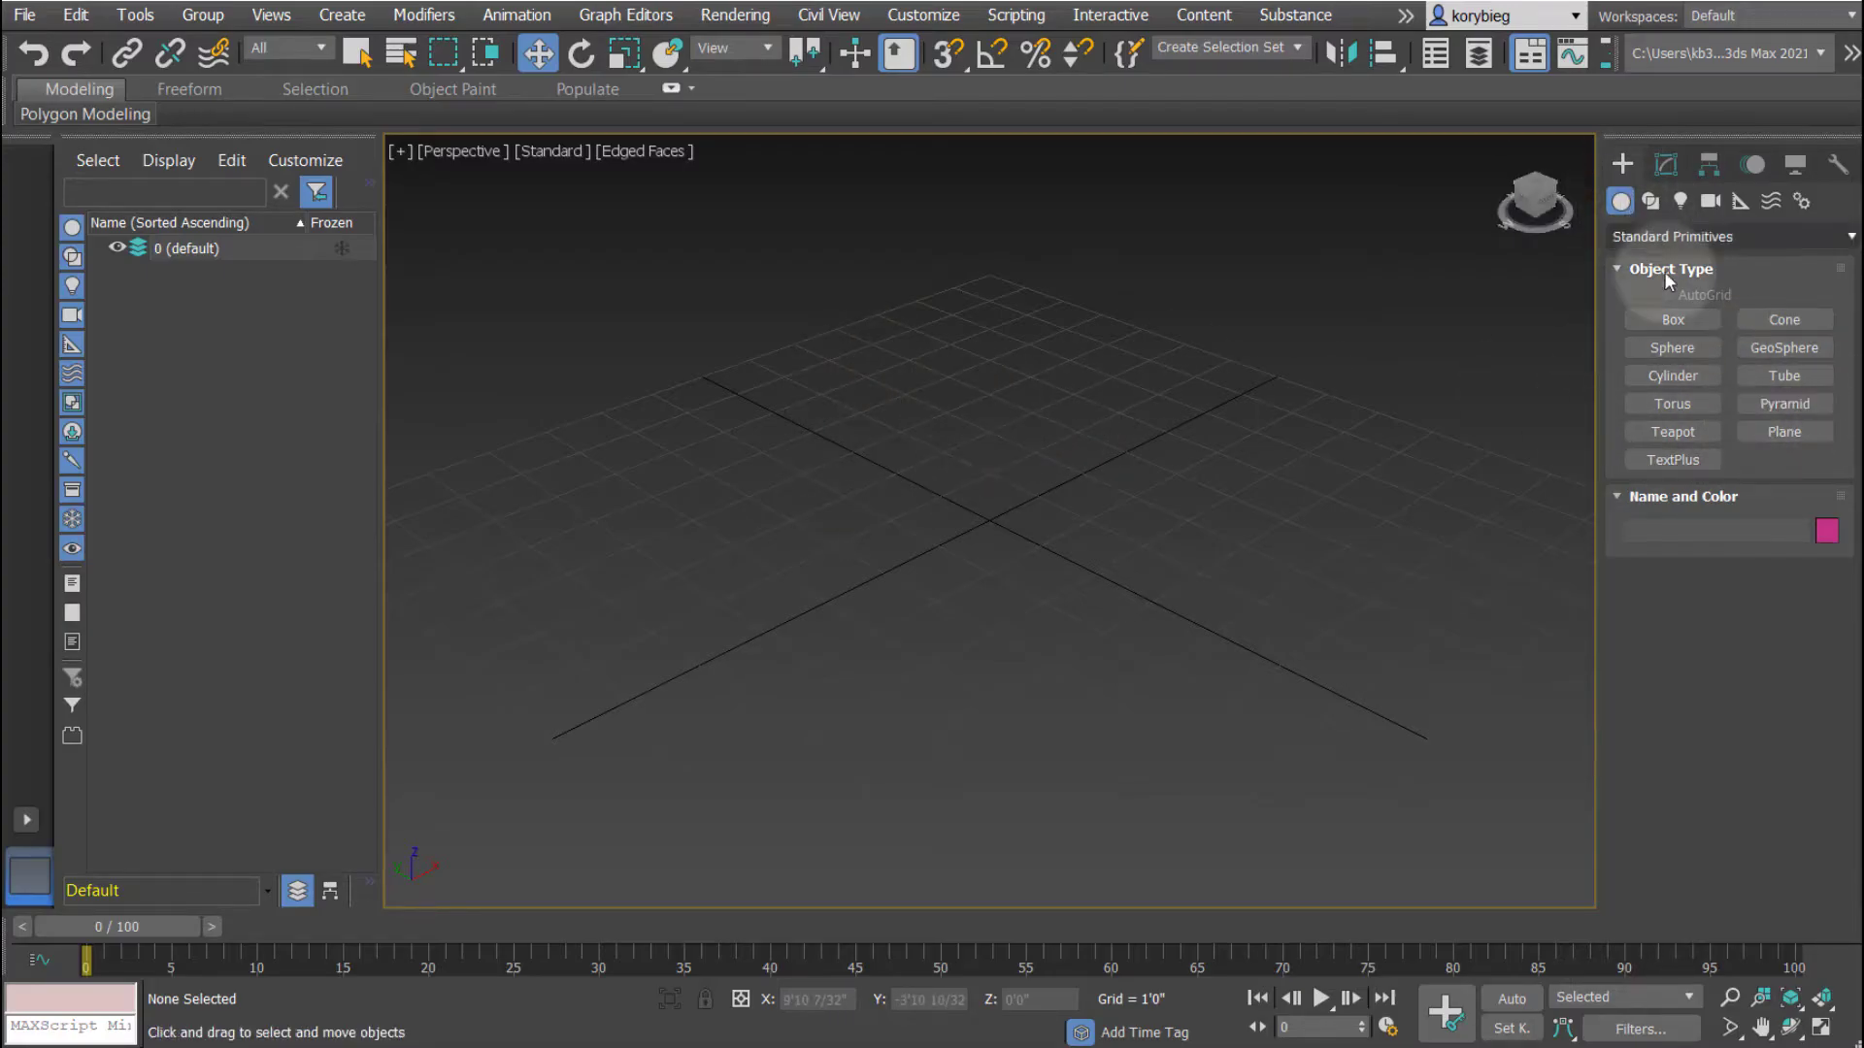
- Create a plane about 12'2" long and 12'2" wide on the grid in the perspective view
{"action": "left_click", "coordinate": [1778, 428]}
{"action": "mouse_move", "coordinate": [961, 284]}
{"action": "left_mouse_down"}
{"action": "mouse_move", "coordinate": [916, 936]}
{"action": "mouse_move", "coordinate": [929, 907]}
{"action": "left_mouse_up"}
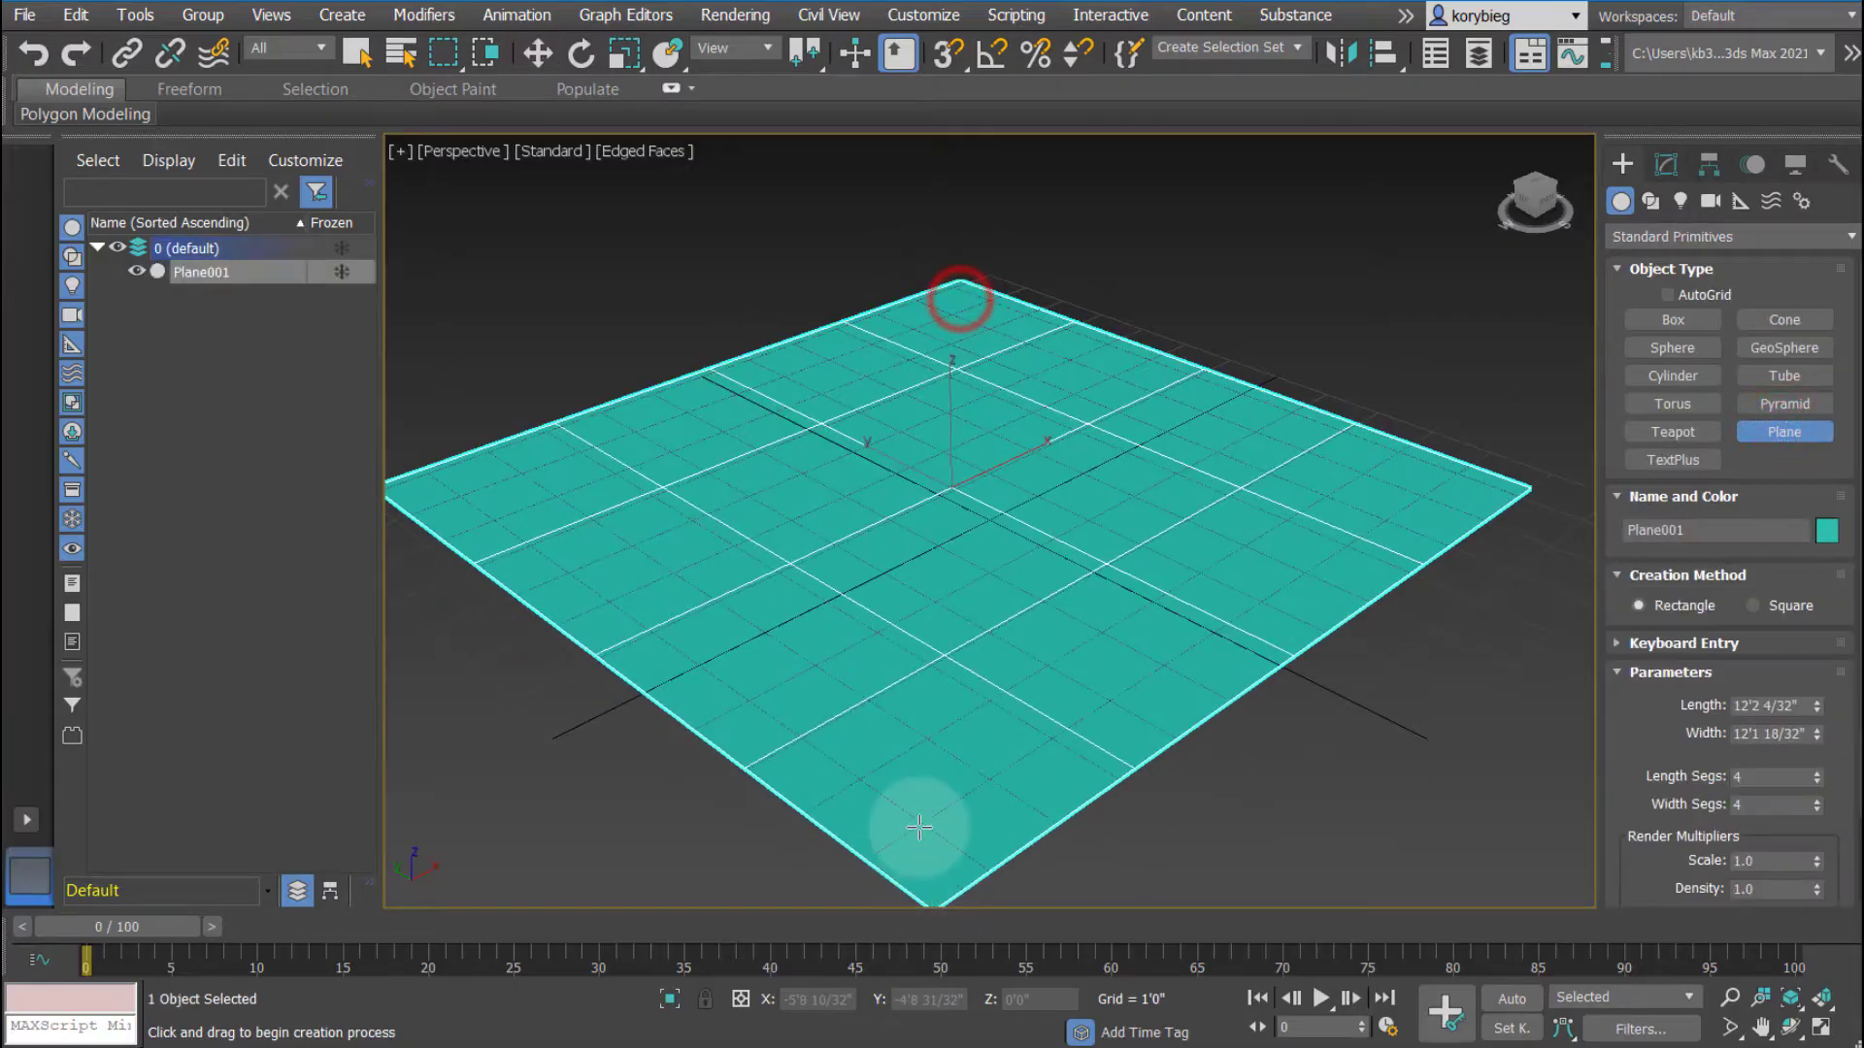
{"action": "middle_click_drag", "start_coordinate": [1174, 658], "coordinate": [1165, 628]}
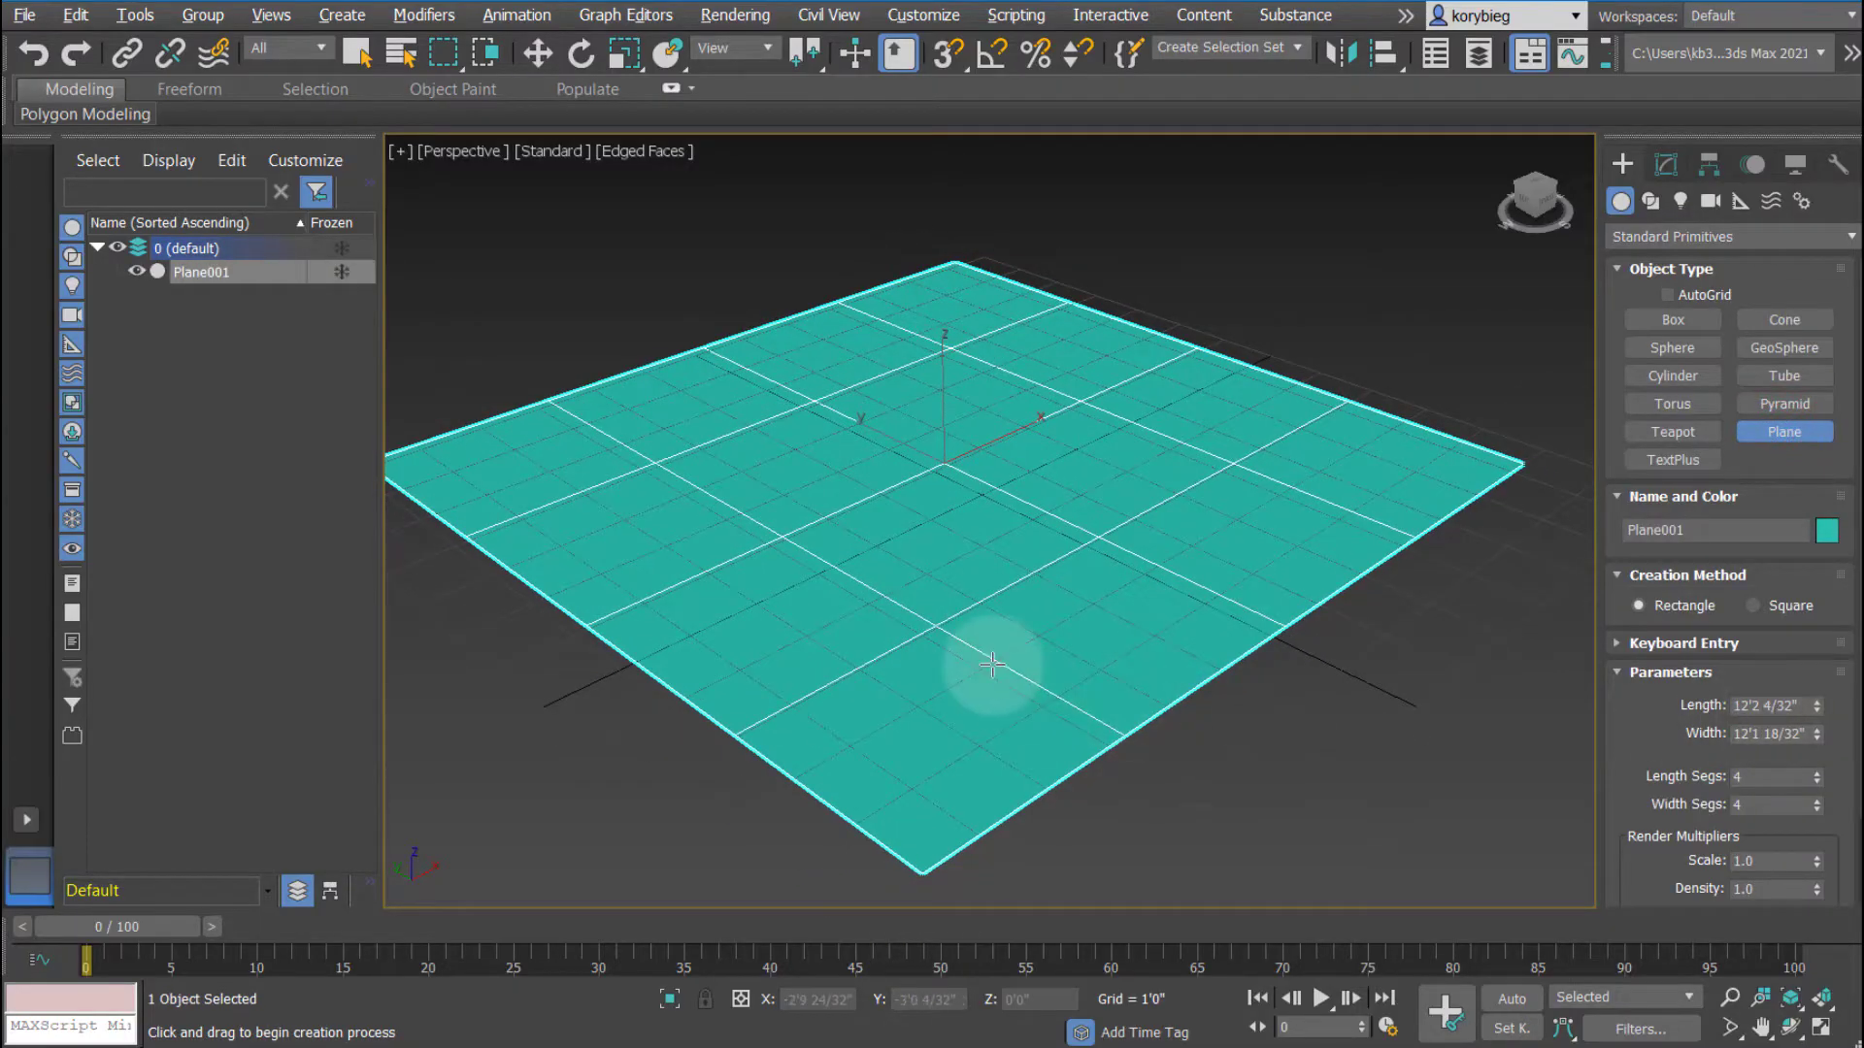
{"action": "middle_click_drag", "start_coordinate": [990, 666], "coordinate": [943, 661], "text": "alt"}
{"action": "scroll", "coordinate": [1012, 690], "scroll_direction": "down", "scroll_amount": 2}
{"action": "scroll", "coordinate": [943, 661], "scroll_direction": "up", "scroll_amount": 2}
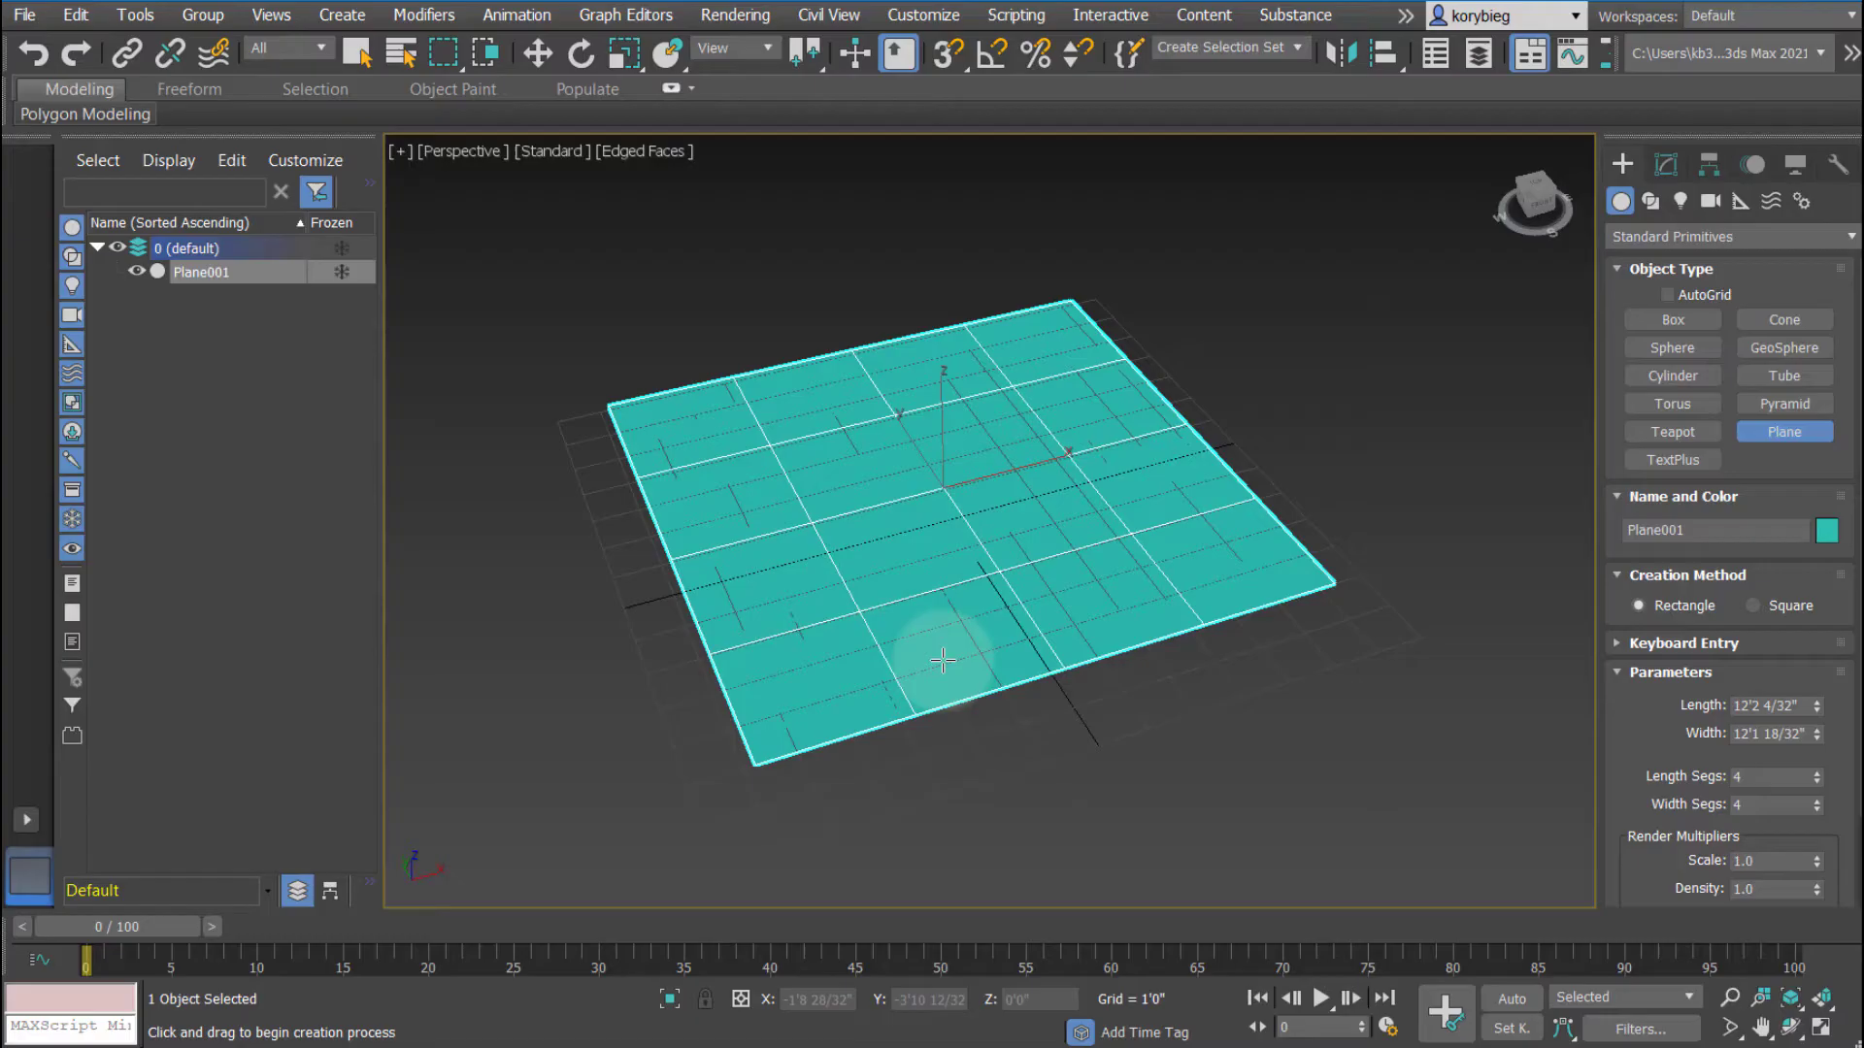
{"action": "scroll", "coordinate": [907, 629], "scroll_direction": "down", "scroll_amount": 4}
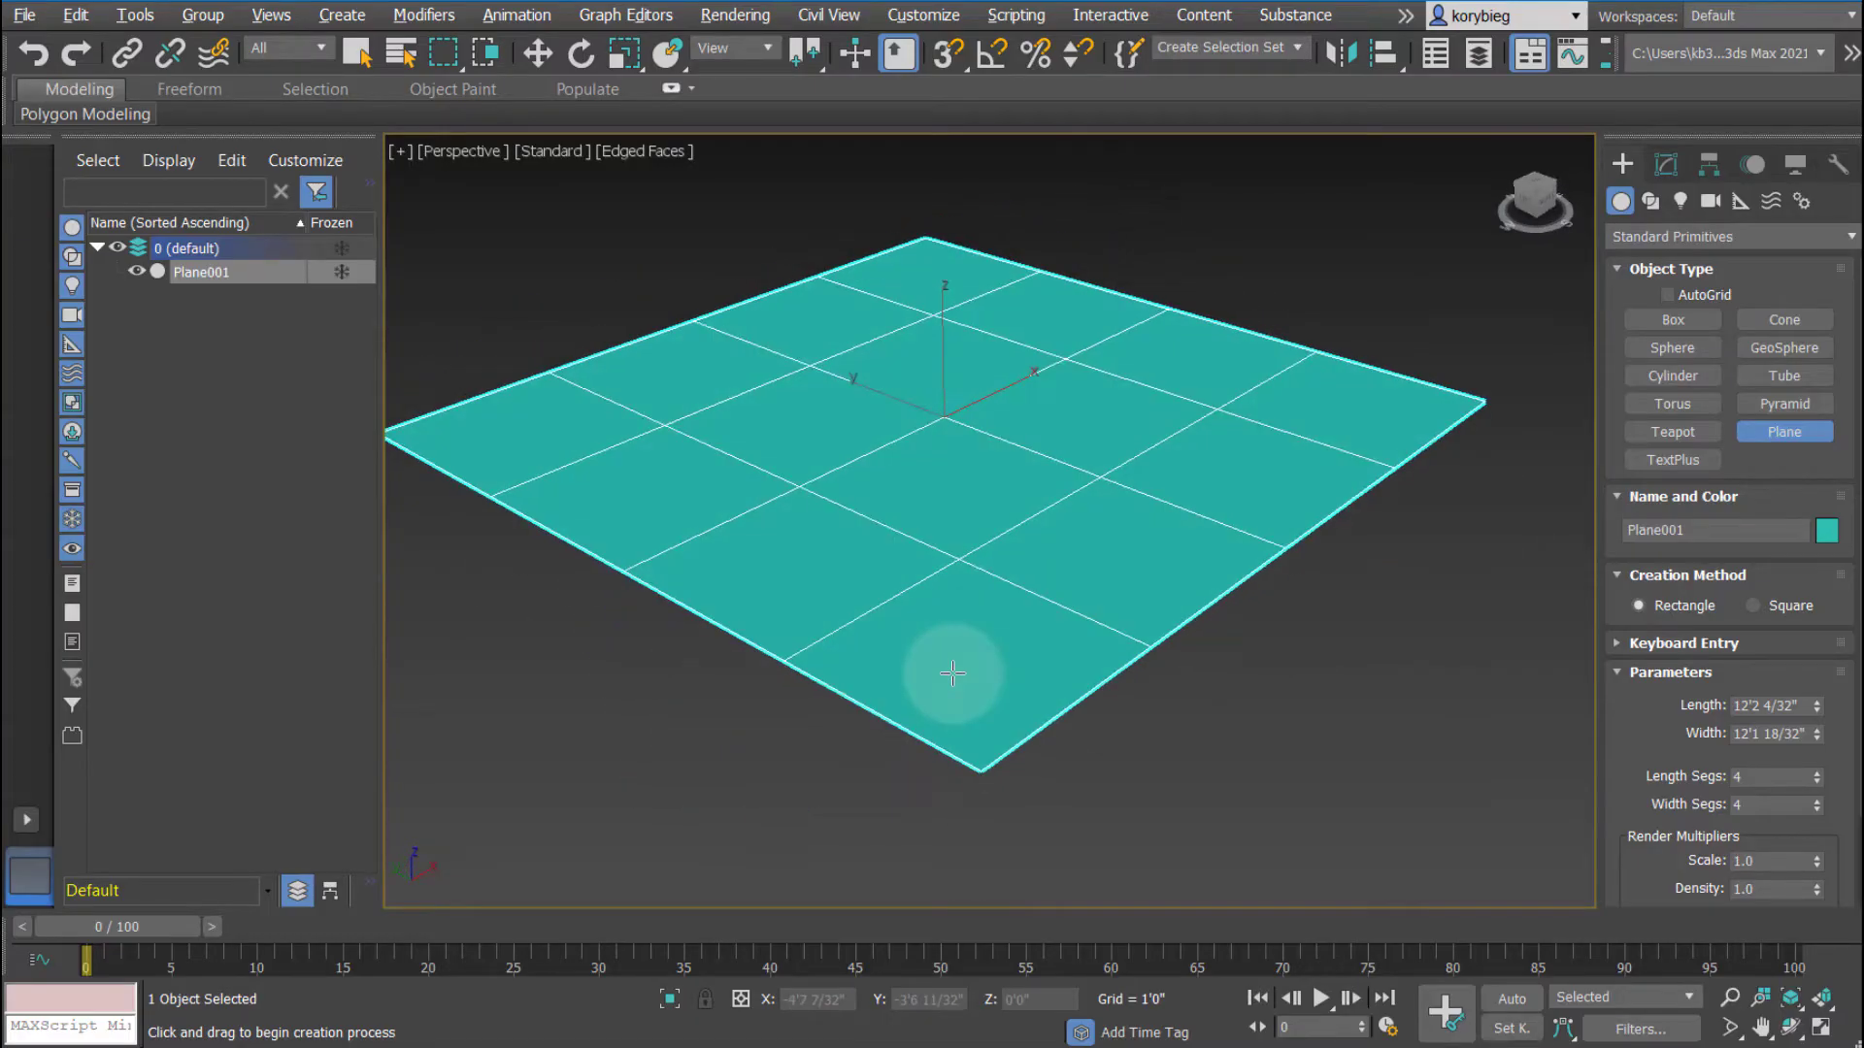
- Add a Bend modifier to the plane
{"action": "left_click", "coordinate": [1665, 164]}
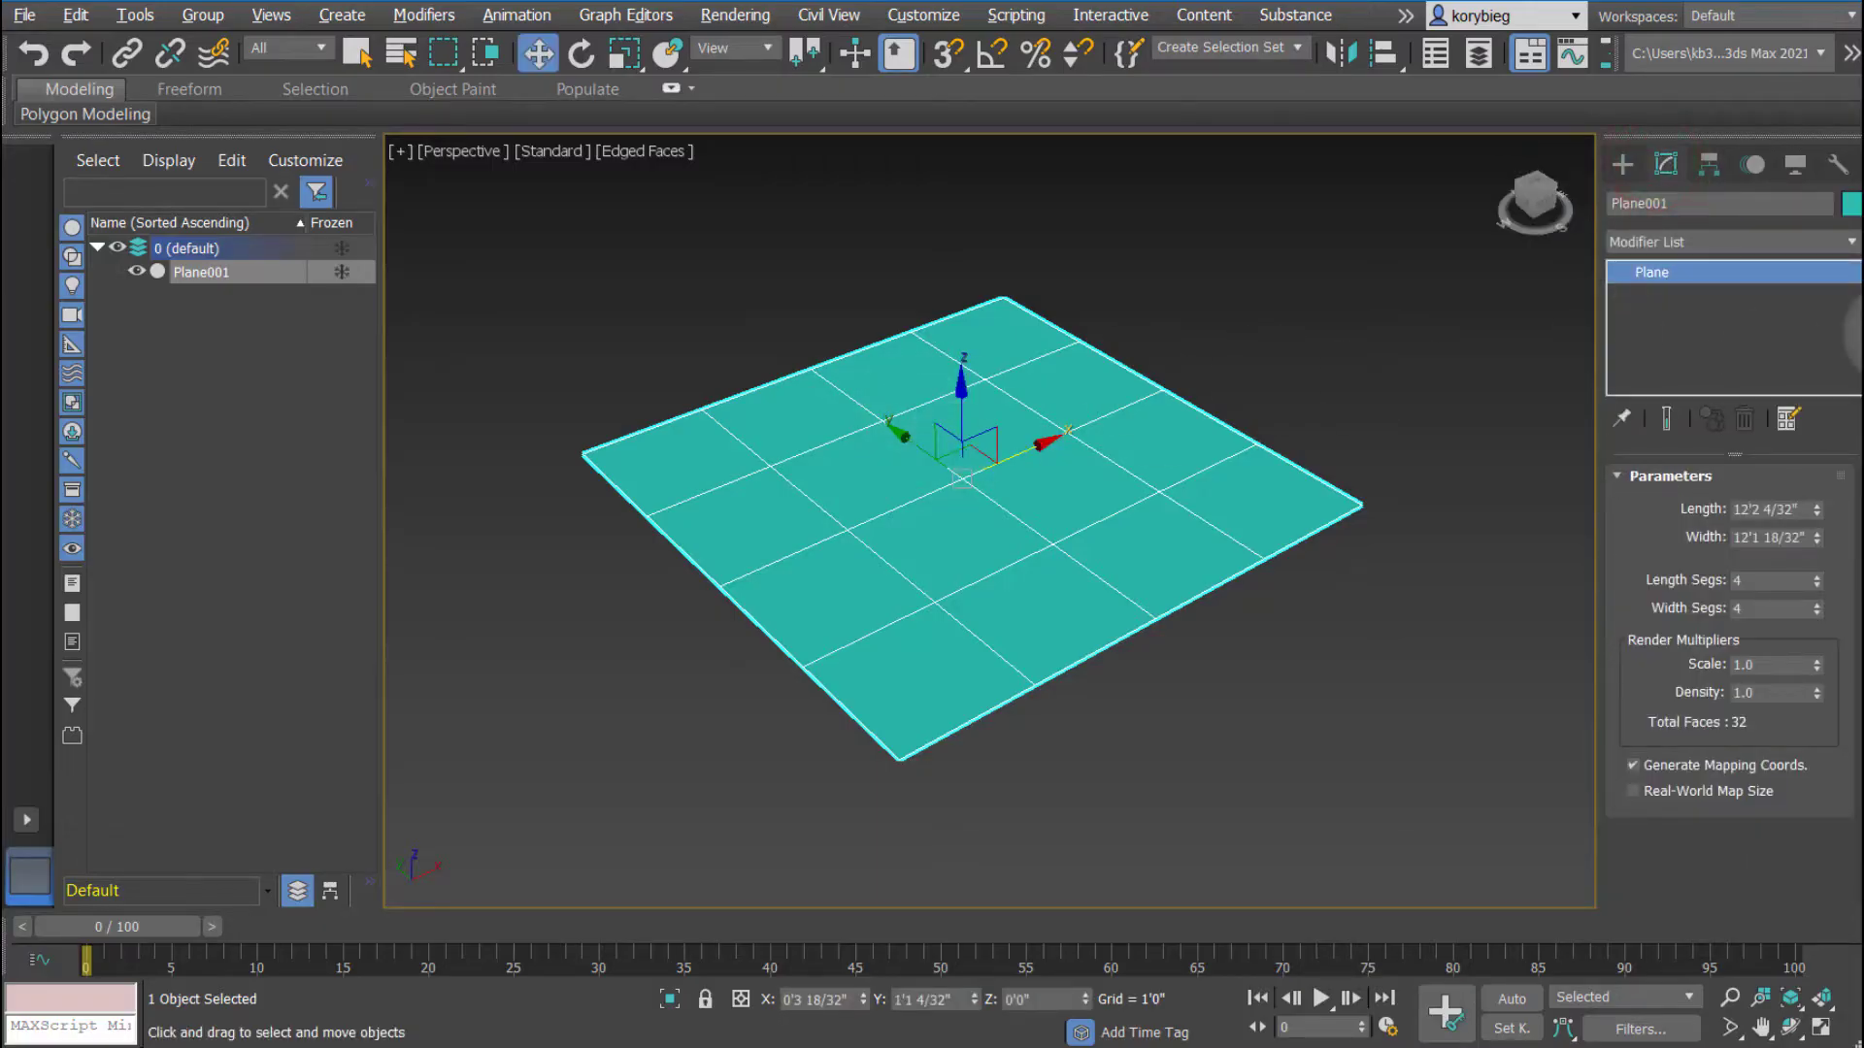
{"action": "left_click", "coordinate": [1850, 251]}
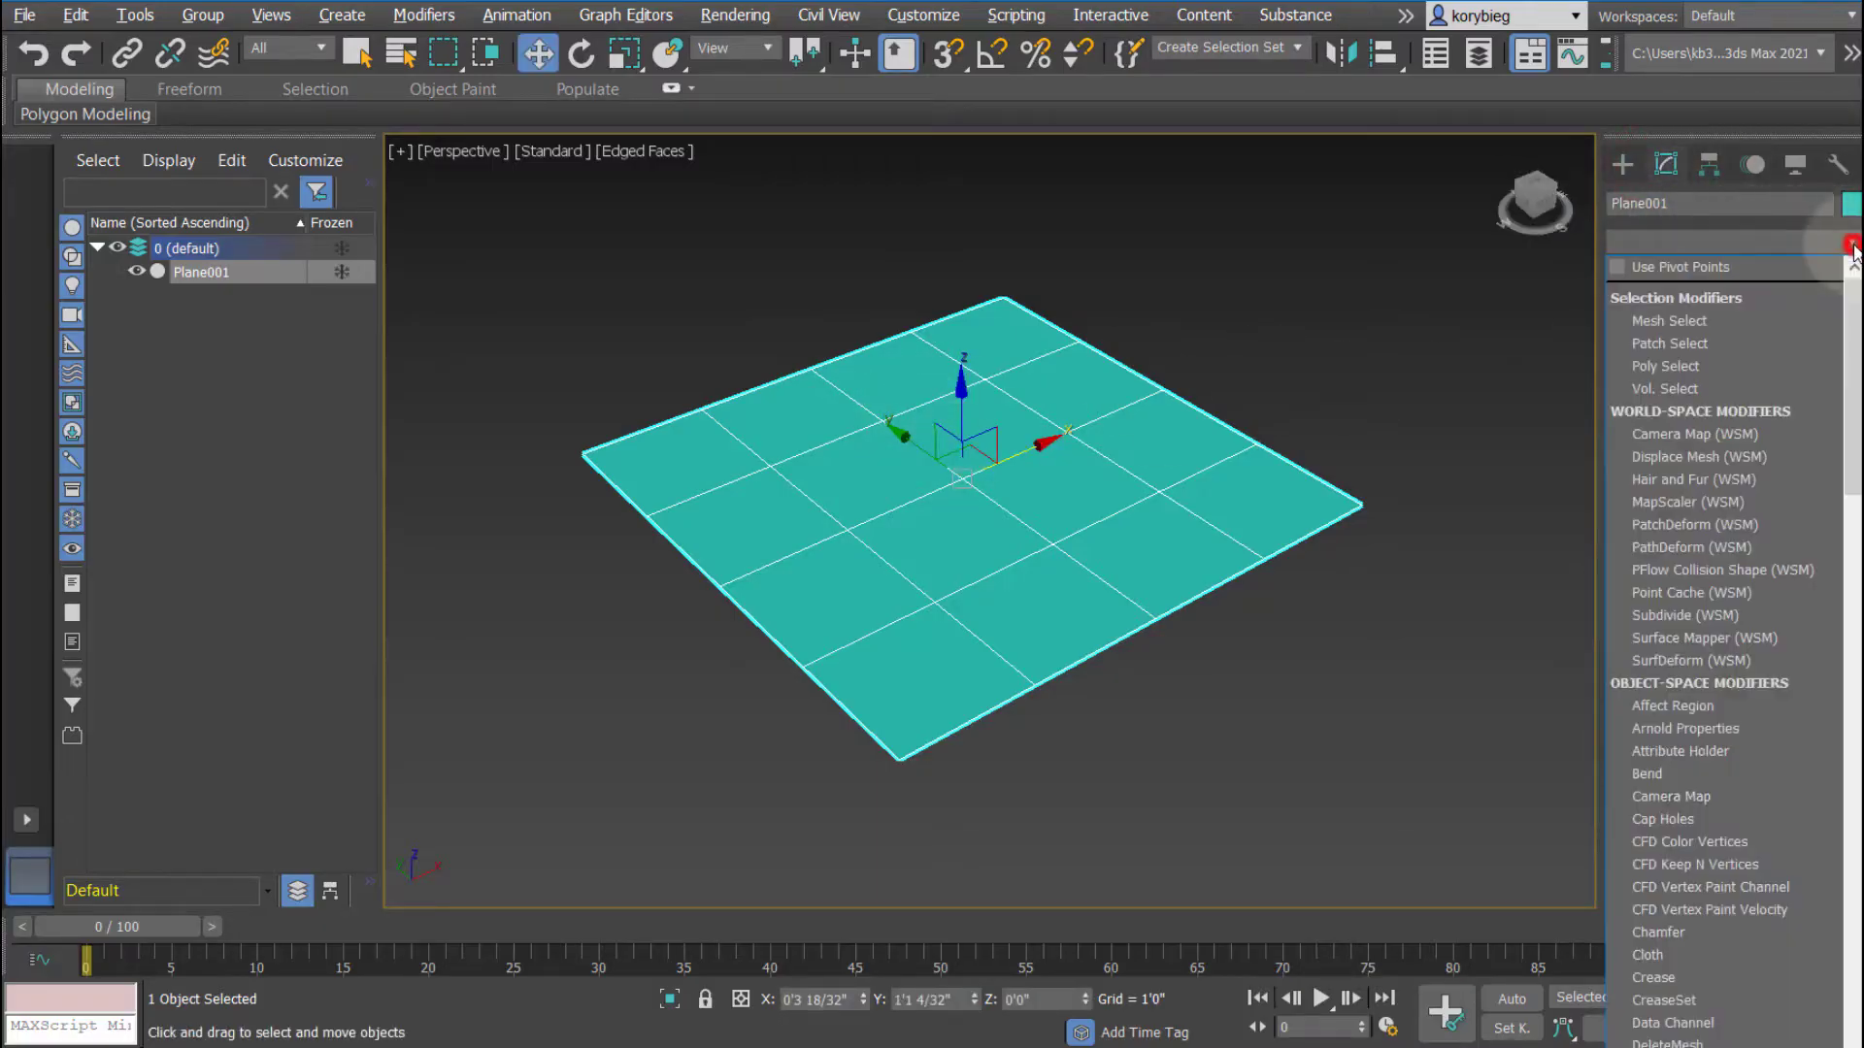
{"action": "left_click", "coordinate": [1654, 782]}
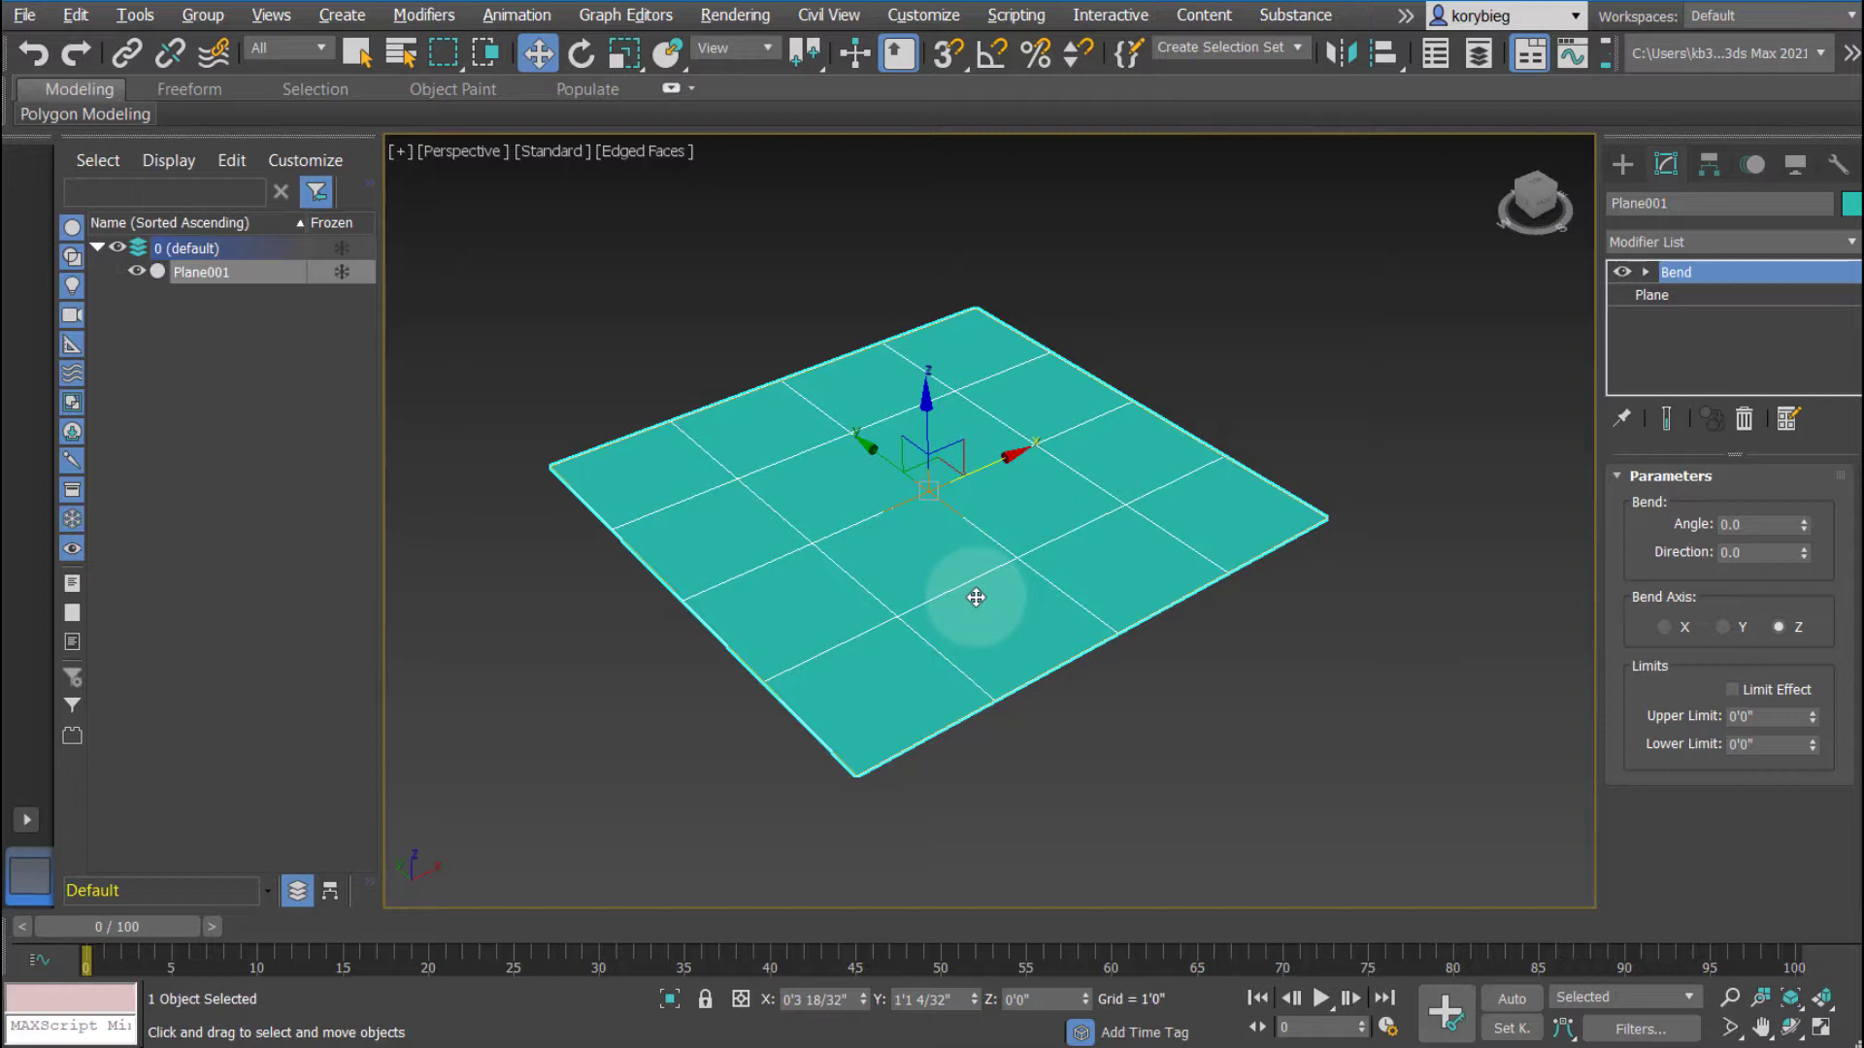
- Bend the plane along the X axis with an angle of 143.0 and a direction of 8.0
{"action": "mouse_move", "coordinate": [974, 595]}
{"action": "middle_mouse_down", "text": "alt"}
{"action": "mouse_move", "coordinate": [898, 520]}
{"action": "mouse_move", "coordinate": [902, 547]}
{"action": "mouse_move", "coordinate": [984, 585]}
{"action": "mouse_move", "coordinate": [980, 607]}
{"action": "middle_mouse_up", "text": "alt"}
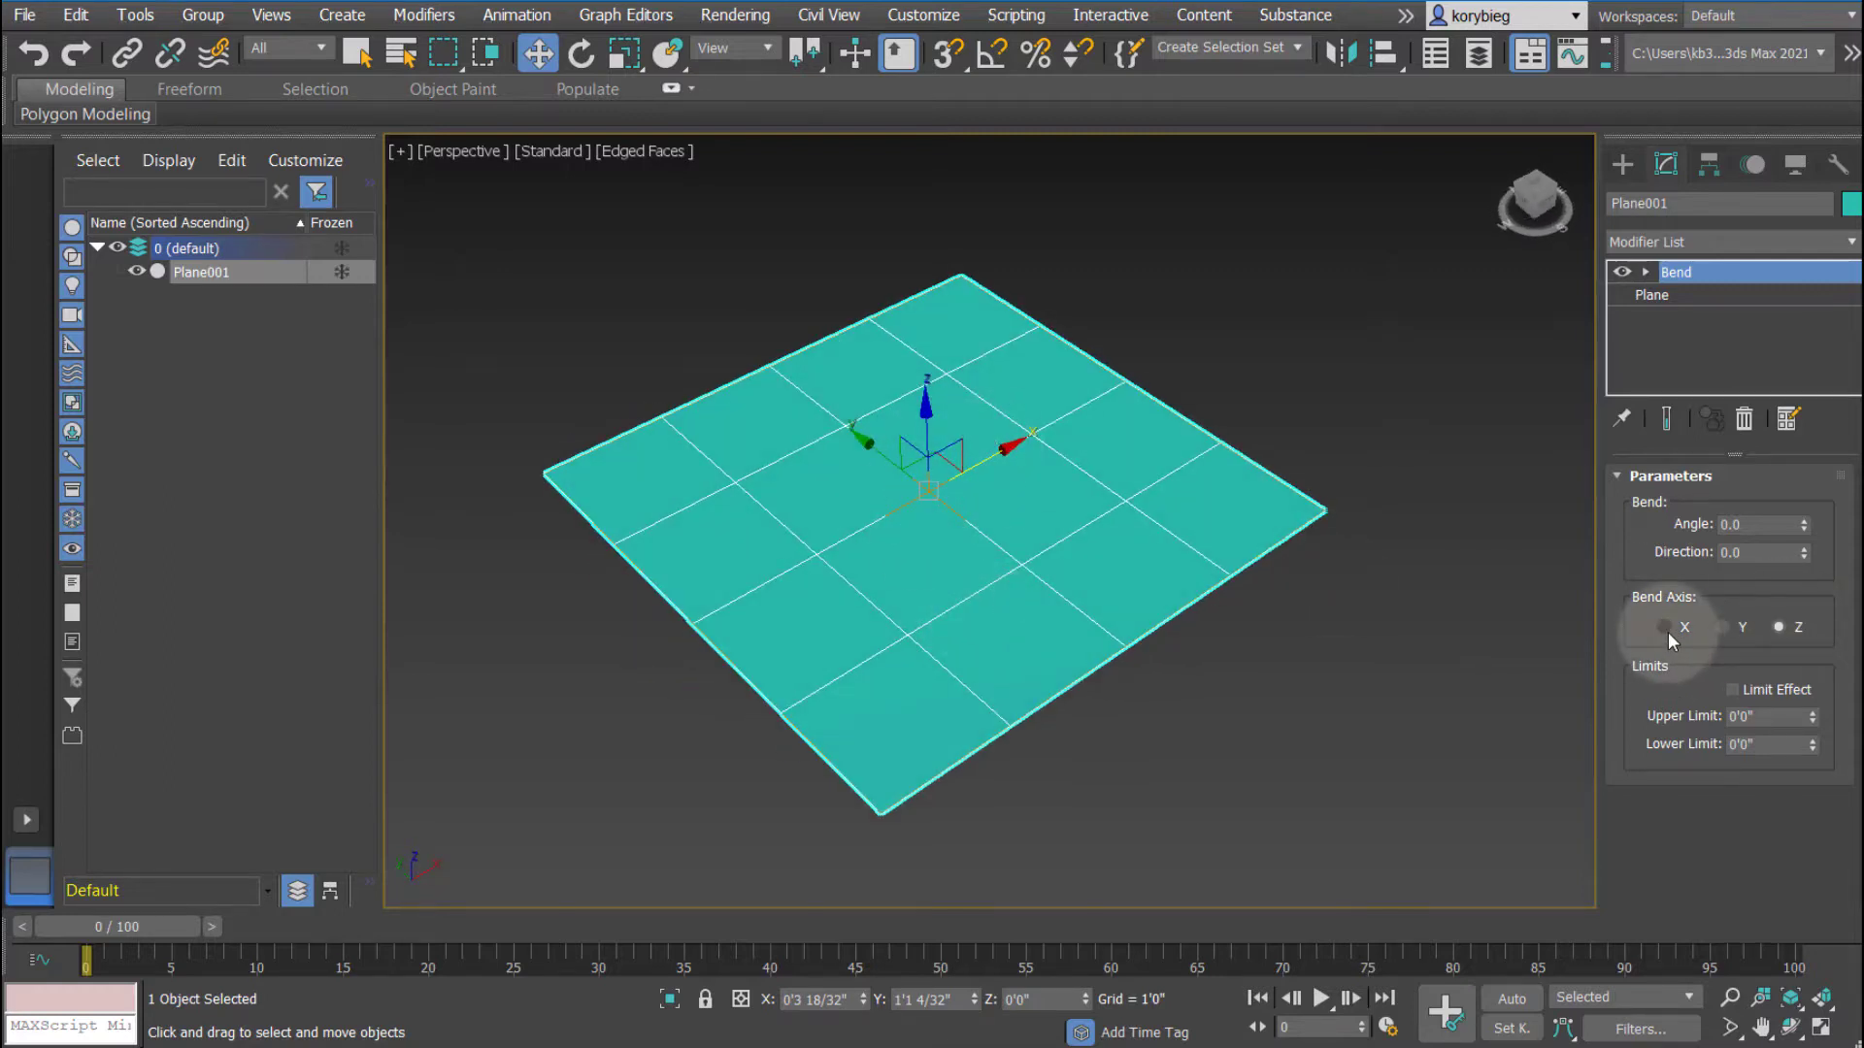
{"action": "middle_click_drag", "start_coordinate": [1253, 691], "coordinate": [1407, 563], "text": "alt"}
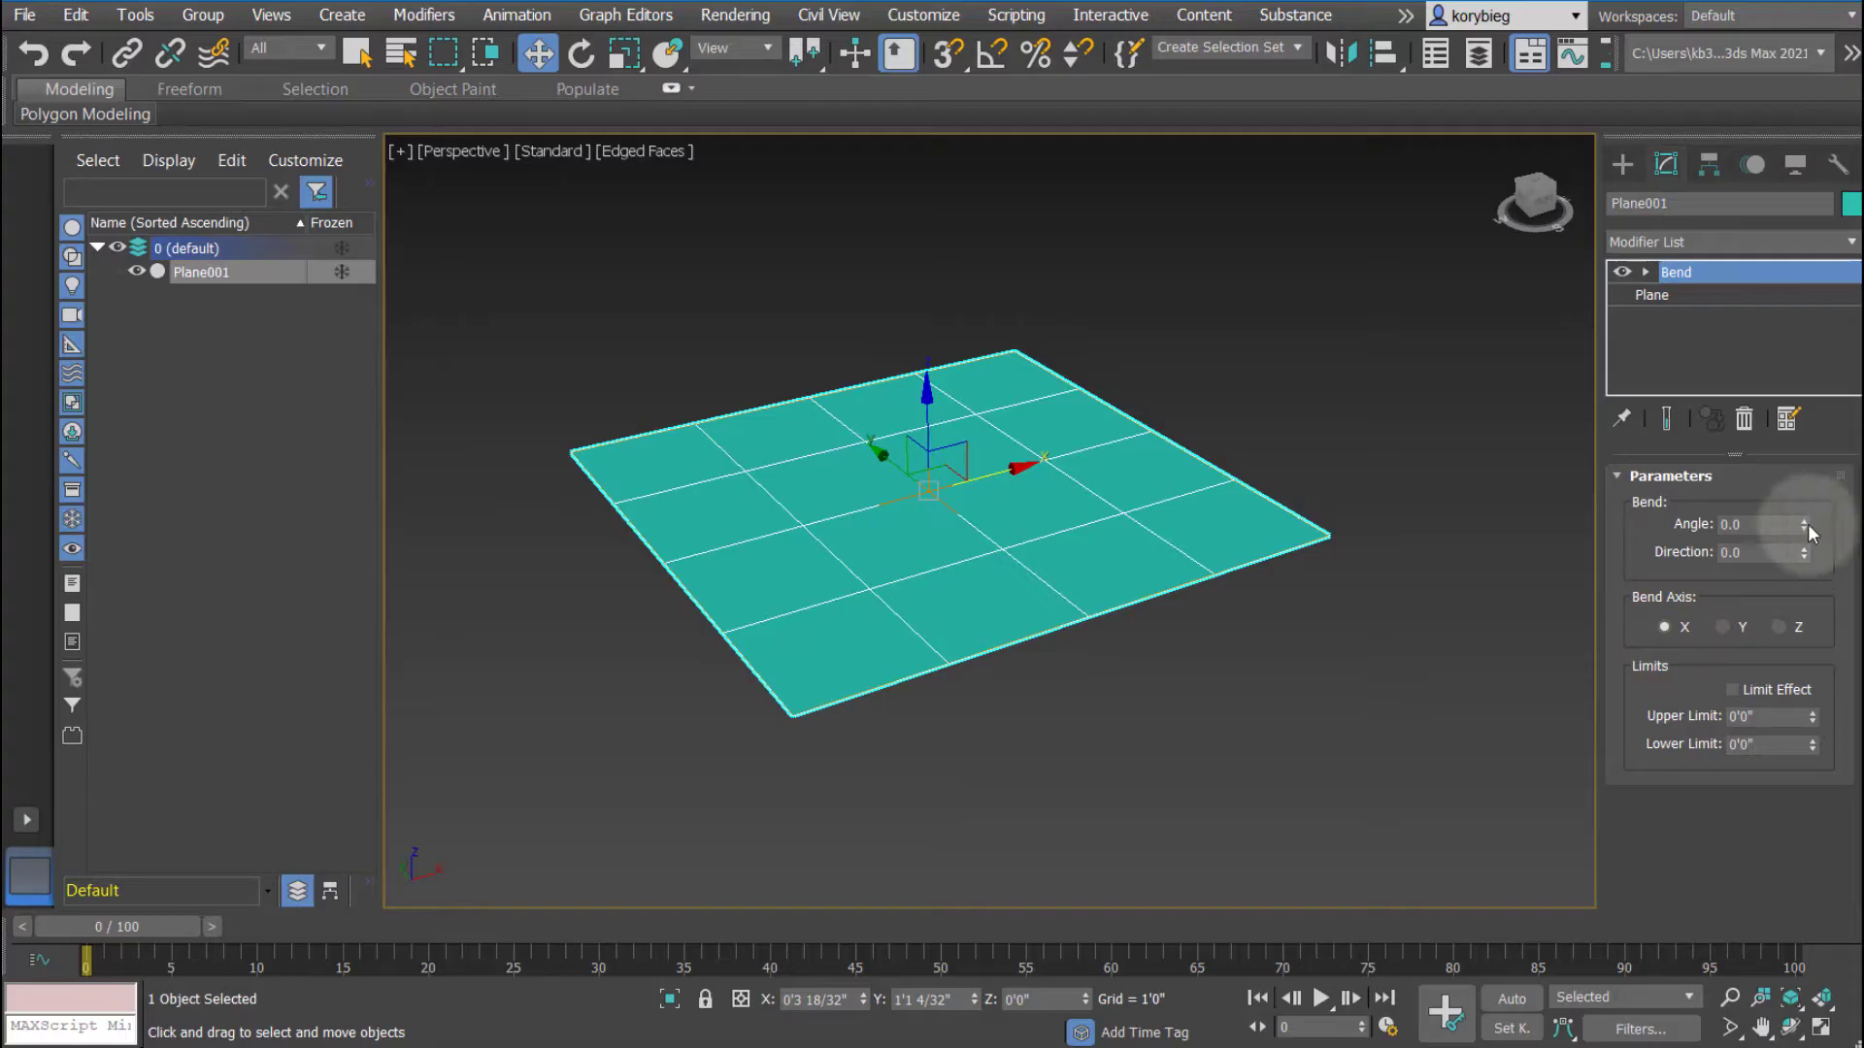
{"action": "left_click_drag", "start_coordinate": [1809, 532], "coordinate": [1730, 256]}
{"action": "left_click", "coordinate": [1750, 525]}
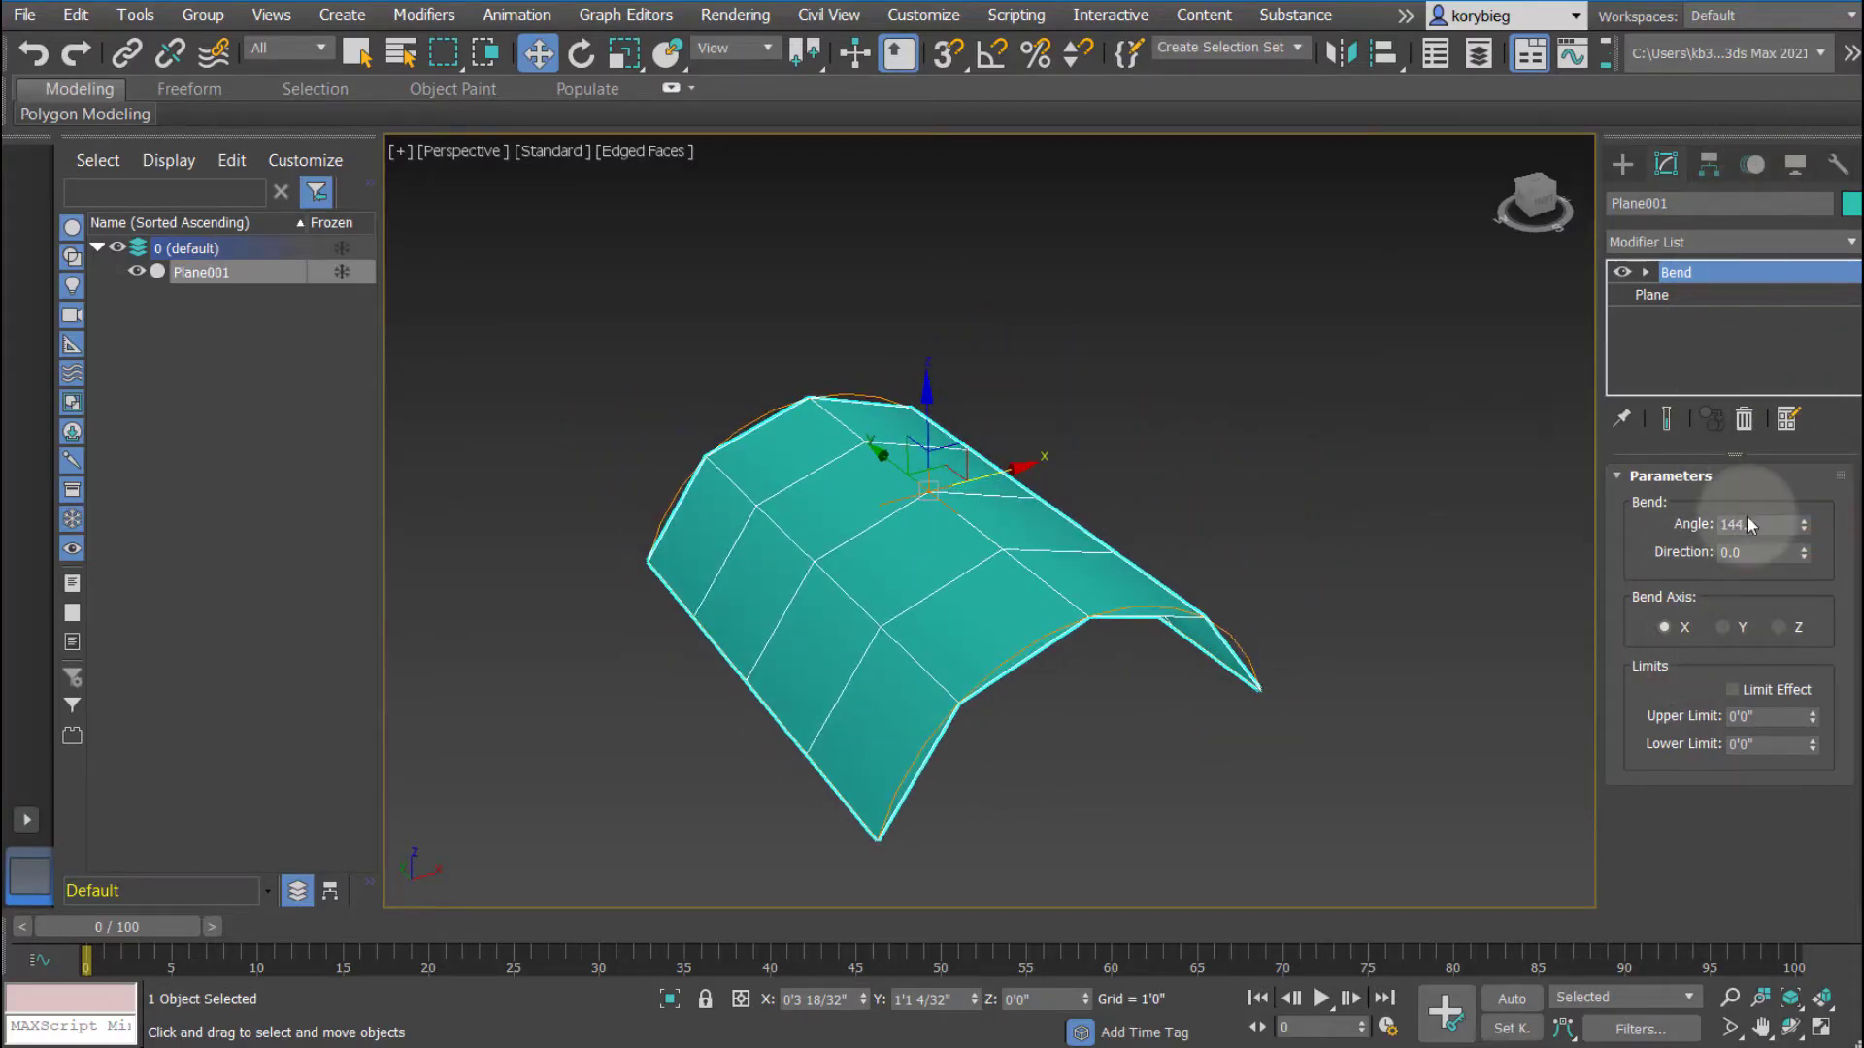
{"action": "double_click", "coordinate": [1768, 525]}
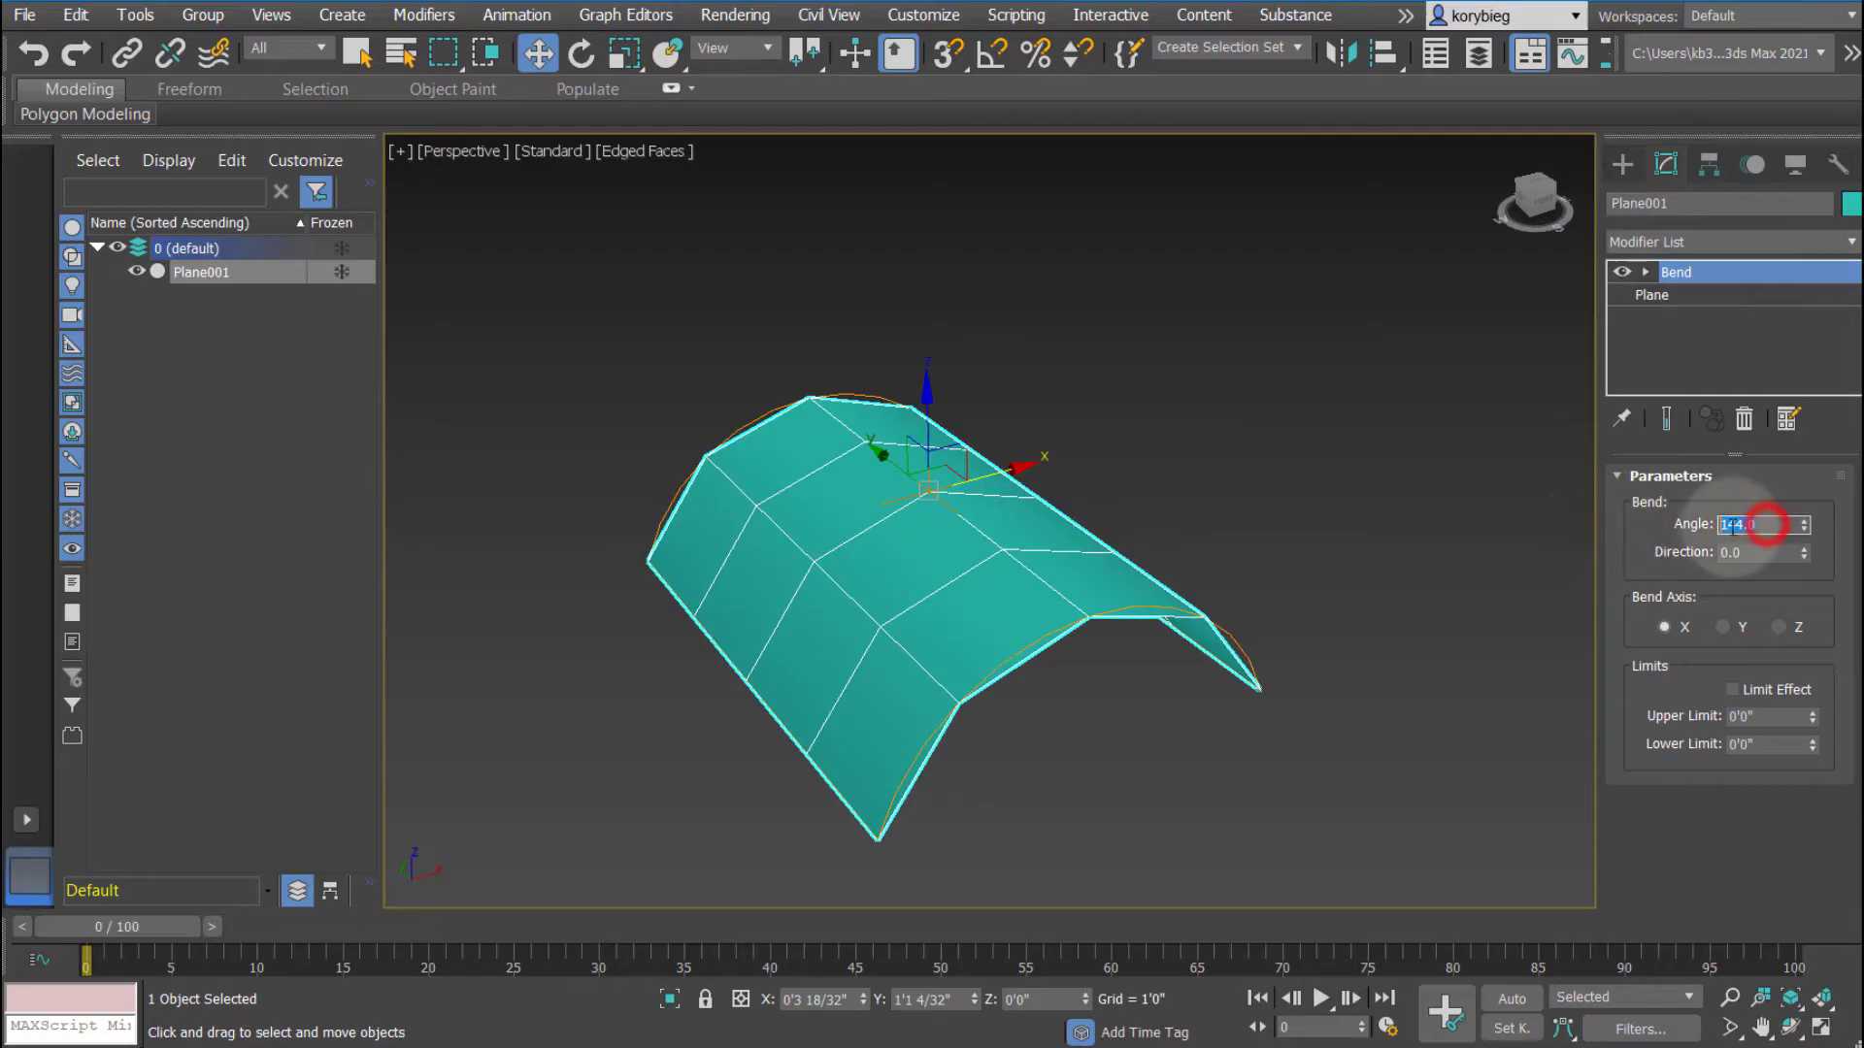
{"action": "left_click", "coordinate": [1803, 529]}
{"action": "left_click", "coordinate": [1161, 614]}
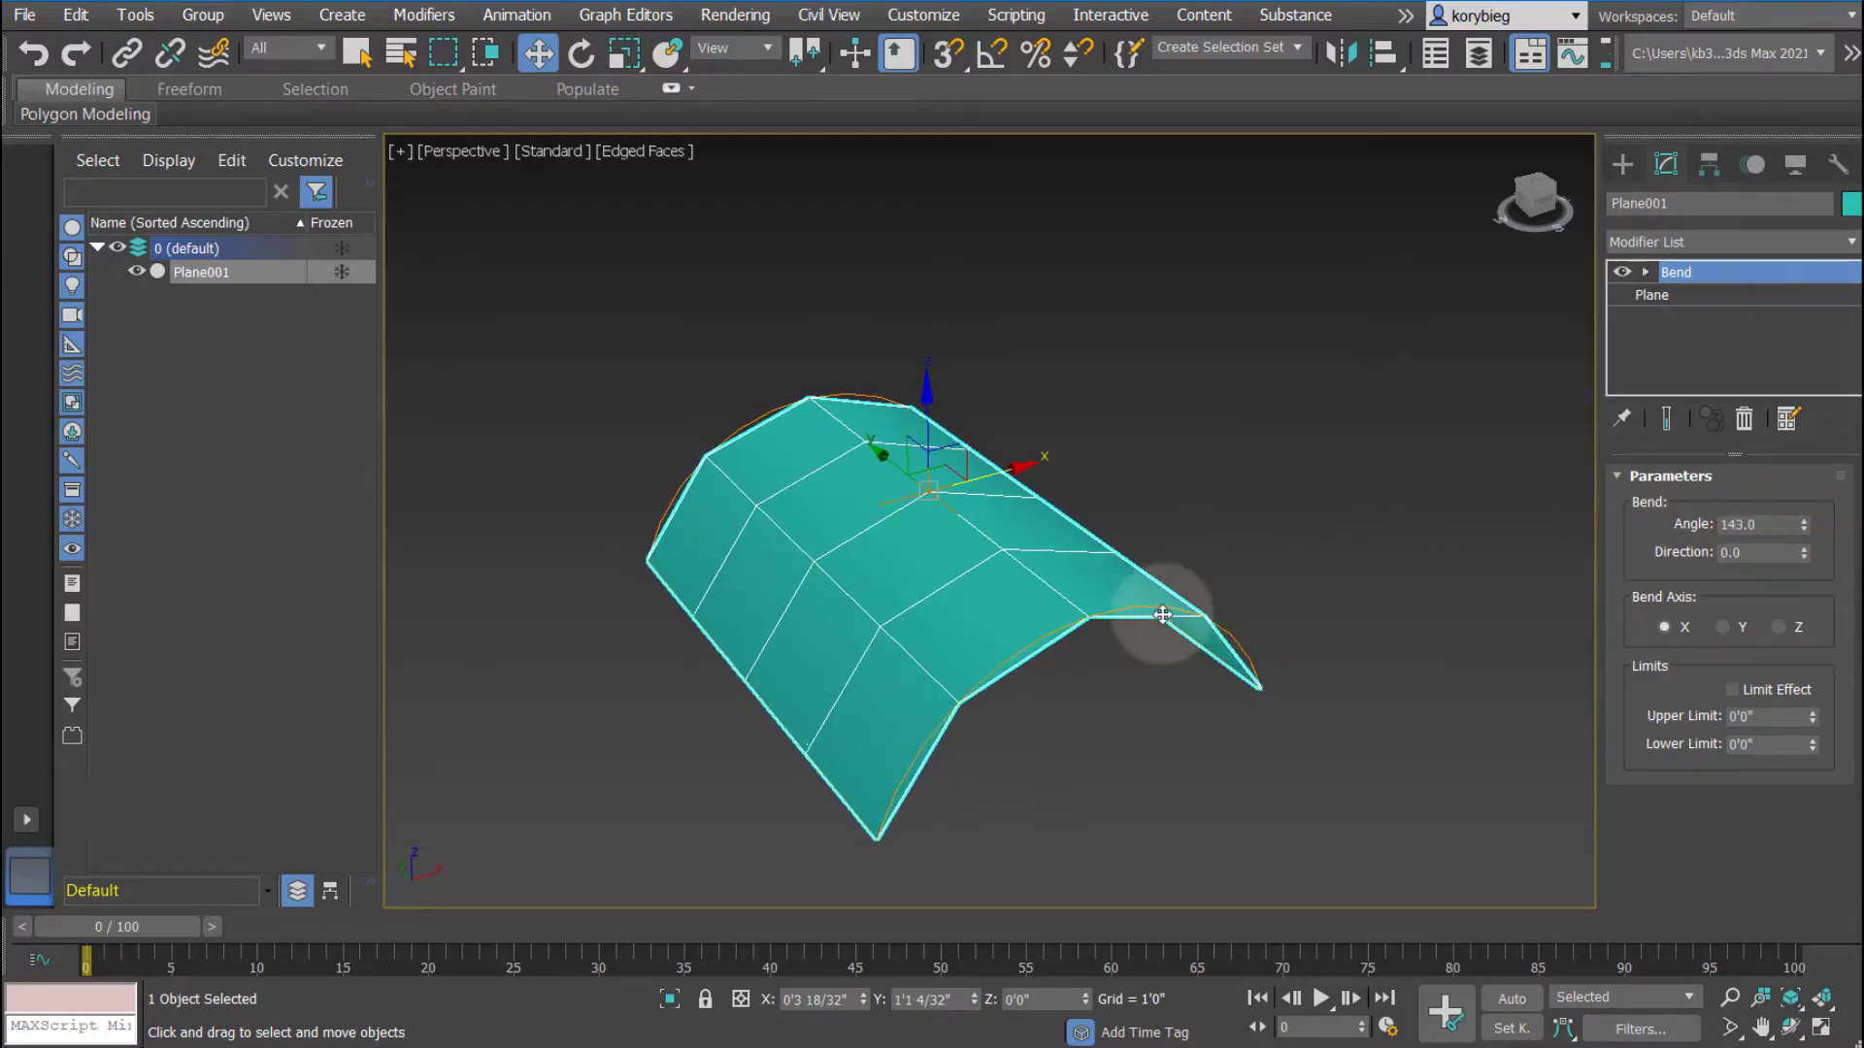
{"action": "mouse_move", "coordinate": [1804, 552]}
{"action": "left_mouse_down"}
{"action": "mouse_move", "coordinate": [1800, 495]}
{"action": "mouse_move", "coordinate": [1794, 581]}
{"action": "mouse_move", "coordinate": [1797, 517]}
{"action": "mouse_move", "coordinate": [1801, 555]}
{"action": "left_mouse_up"}
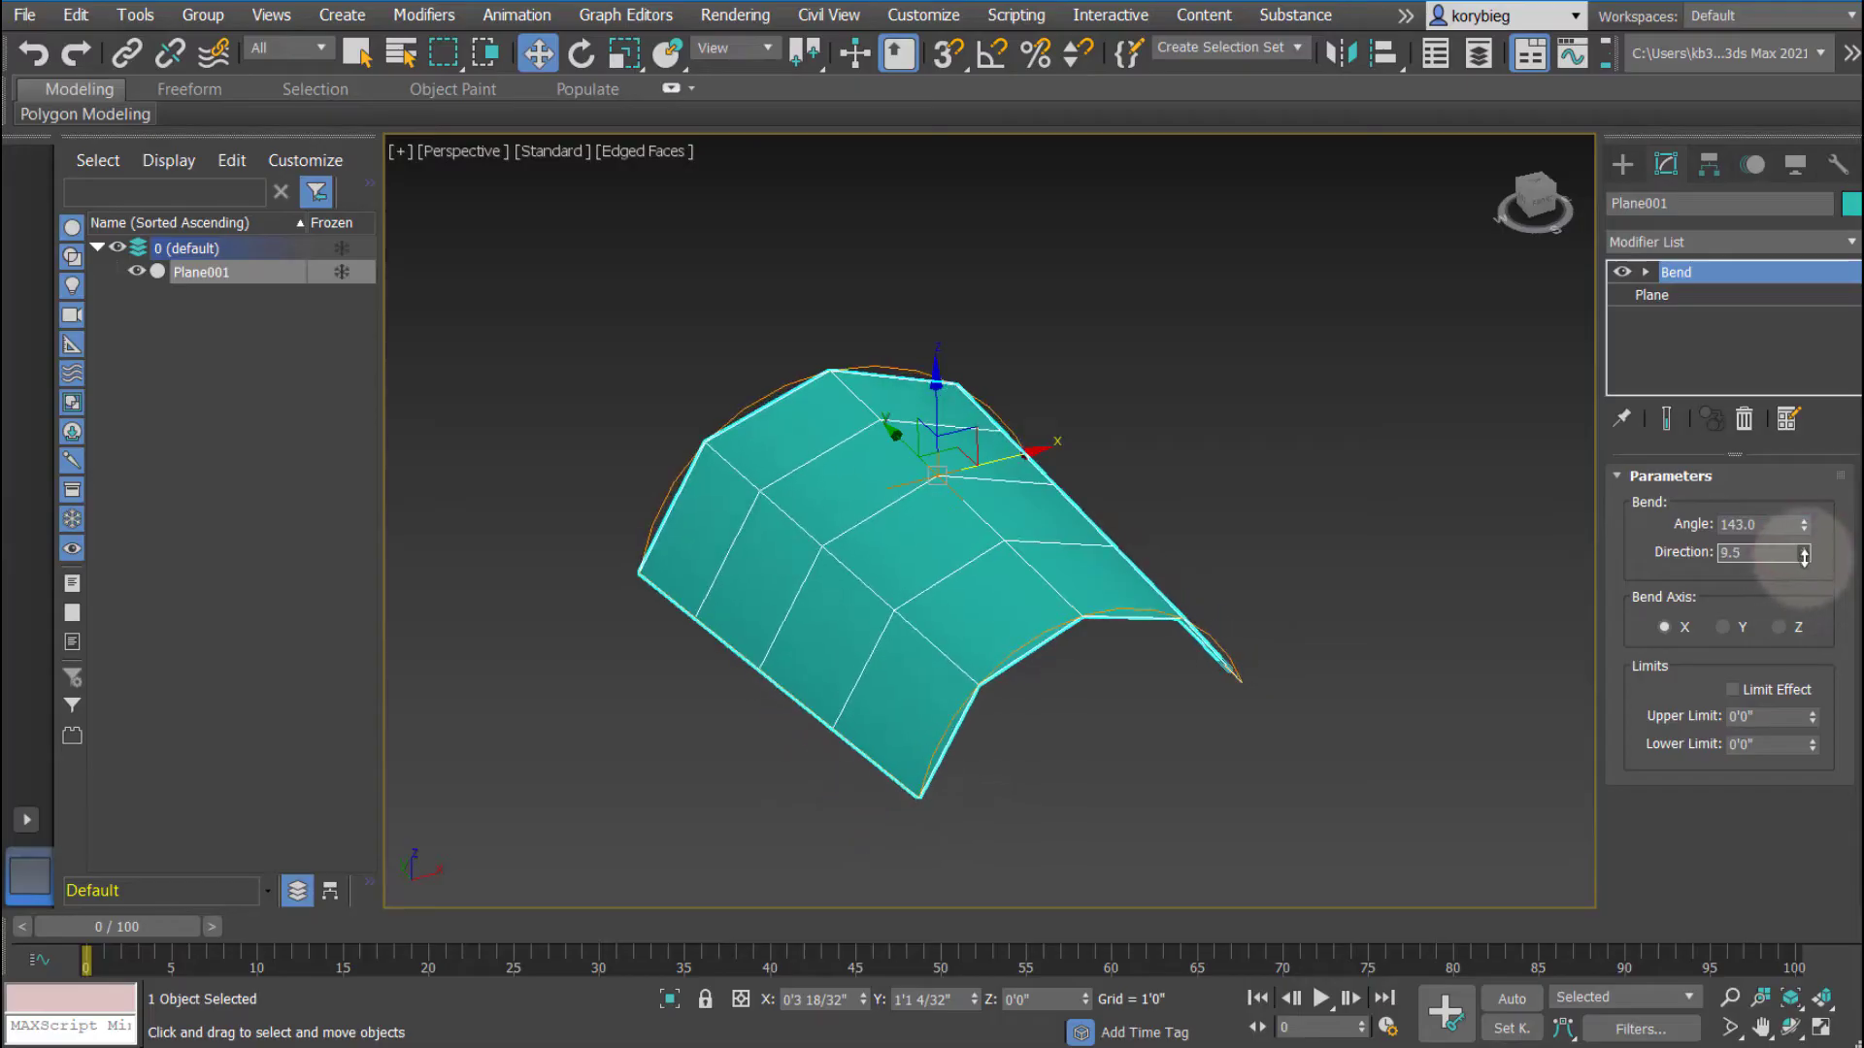
{"action": "middle_click_drag", "start_coordinate": [959, 602], "coordinate": [1015, 609], "text": "alt"}
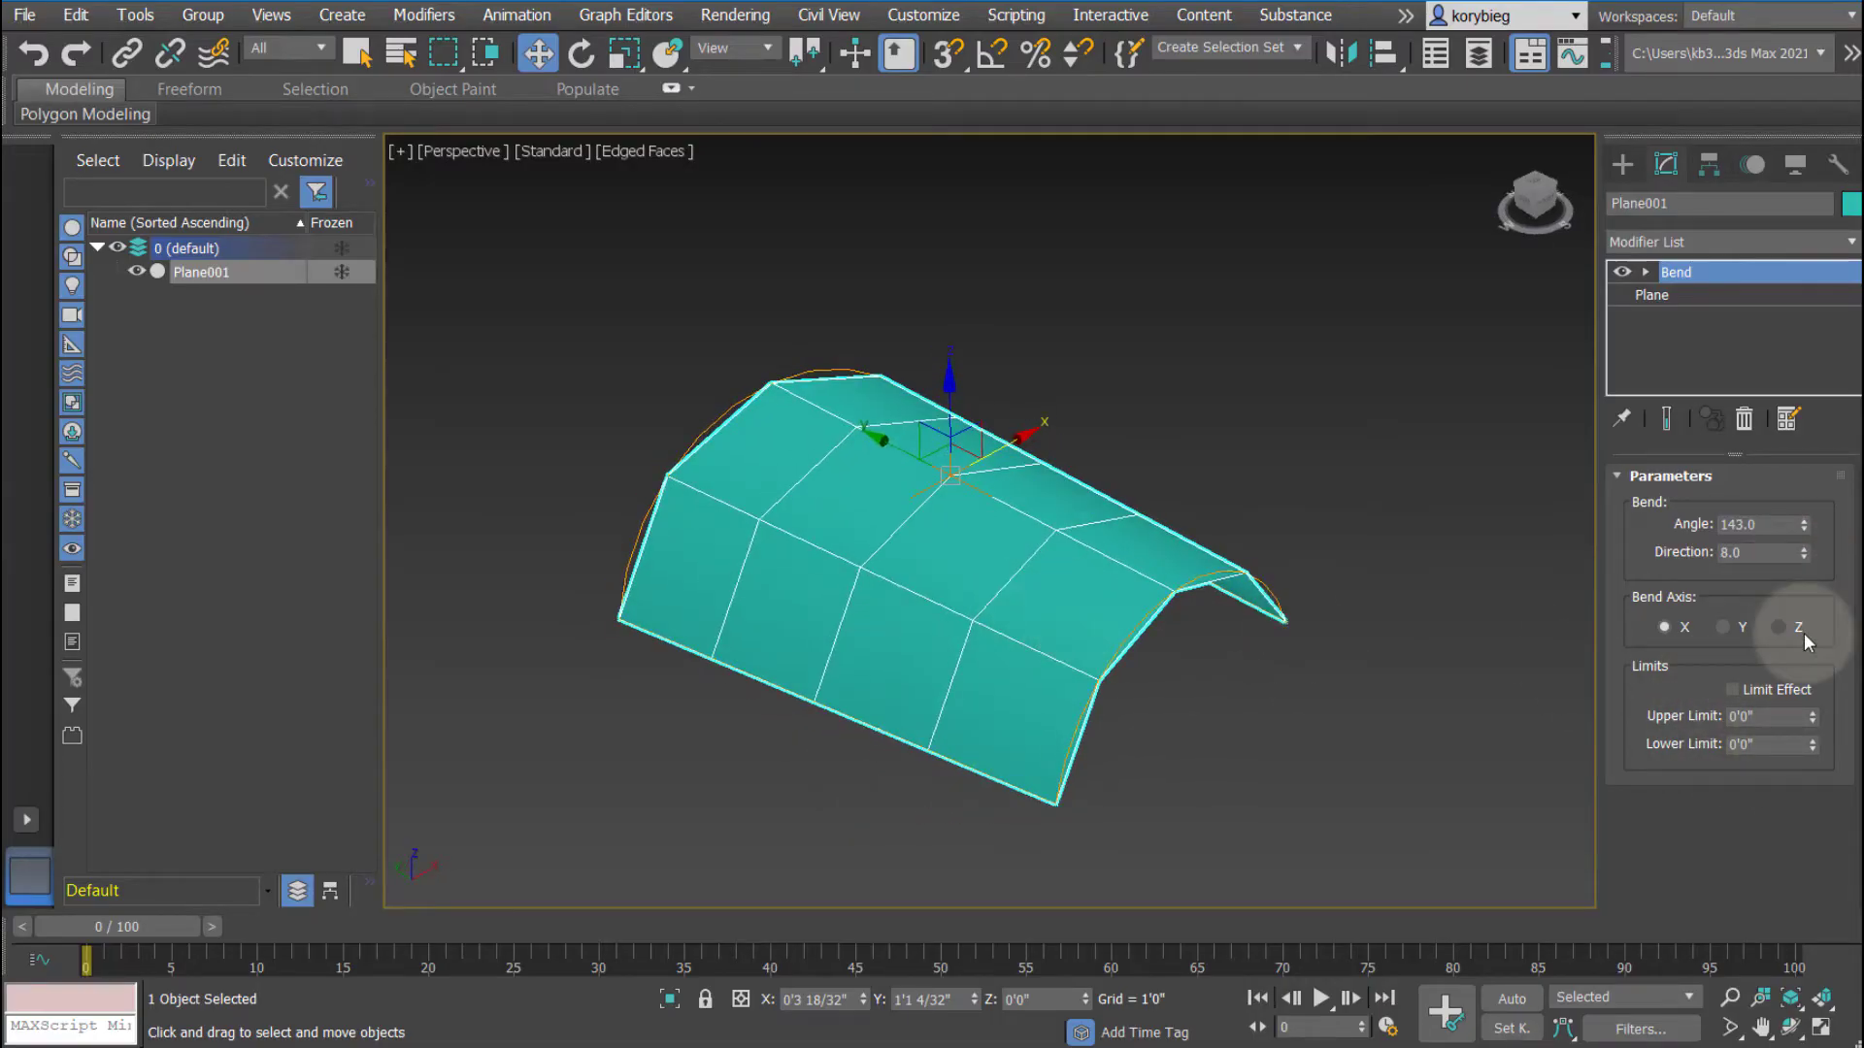
- Enable the Bend modifier's limit effect and set its upper limit to 6'0 4/32"
{"action": "left_click", "coordinate": [1734, 690]}
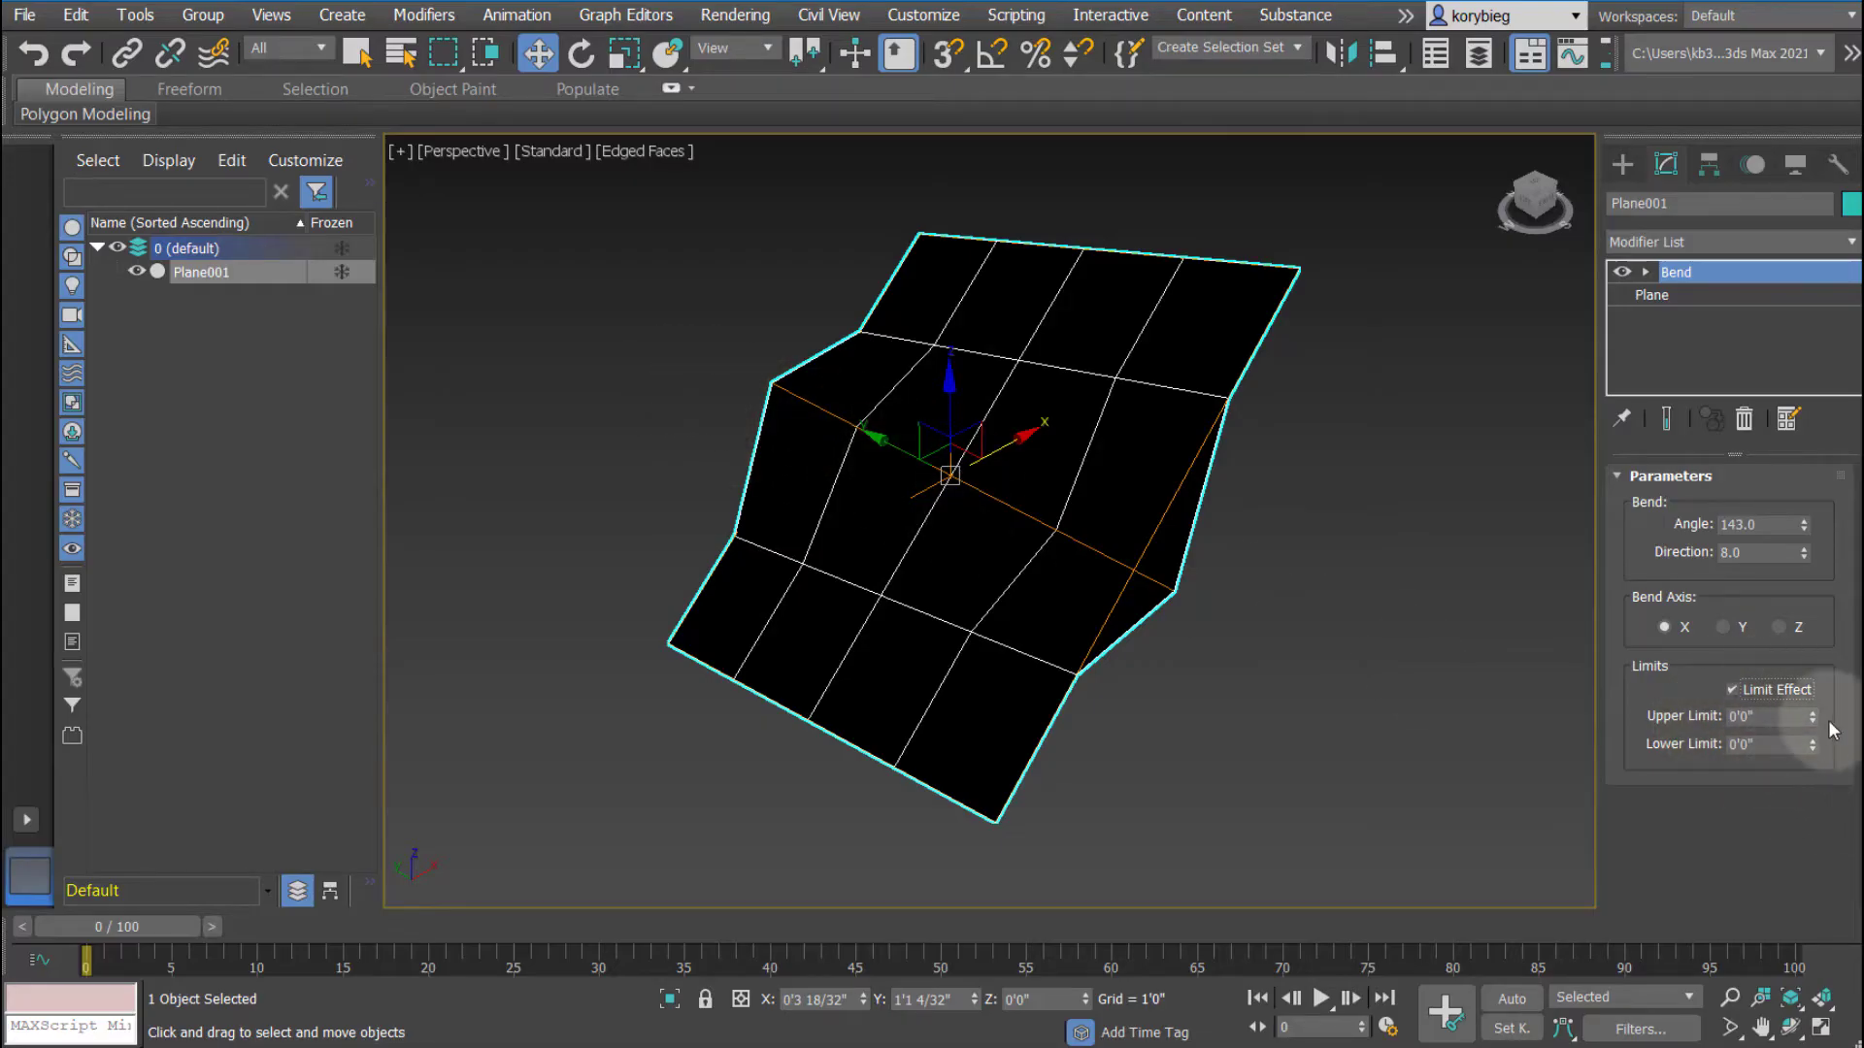
{"action": "left_click_drag", "start_coordinate": [1809, 710], "coordinate": [1132, 1037]}
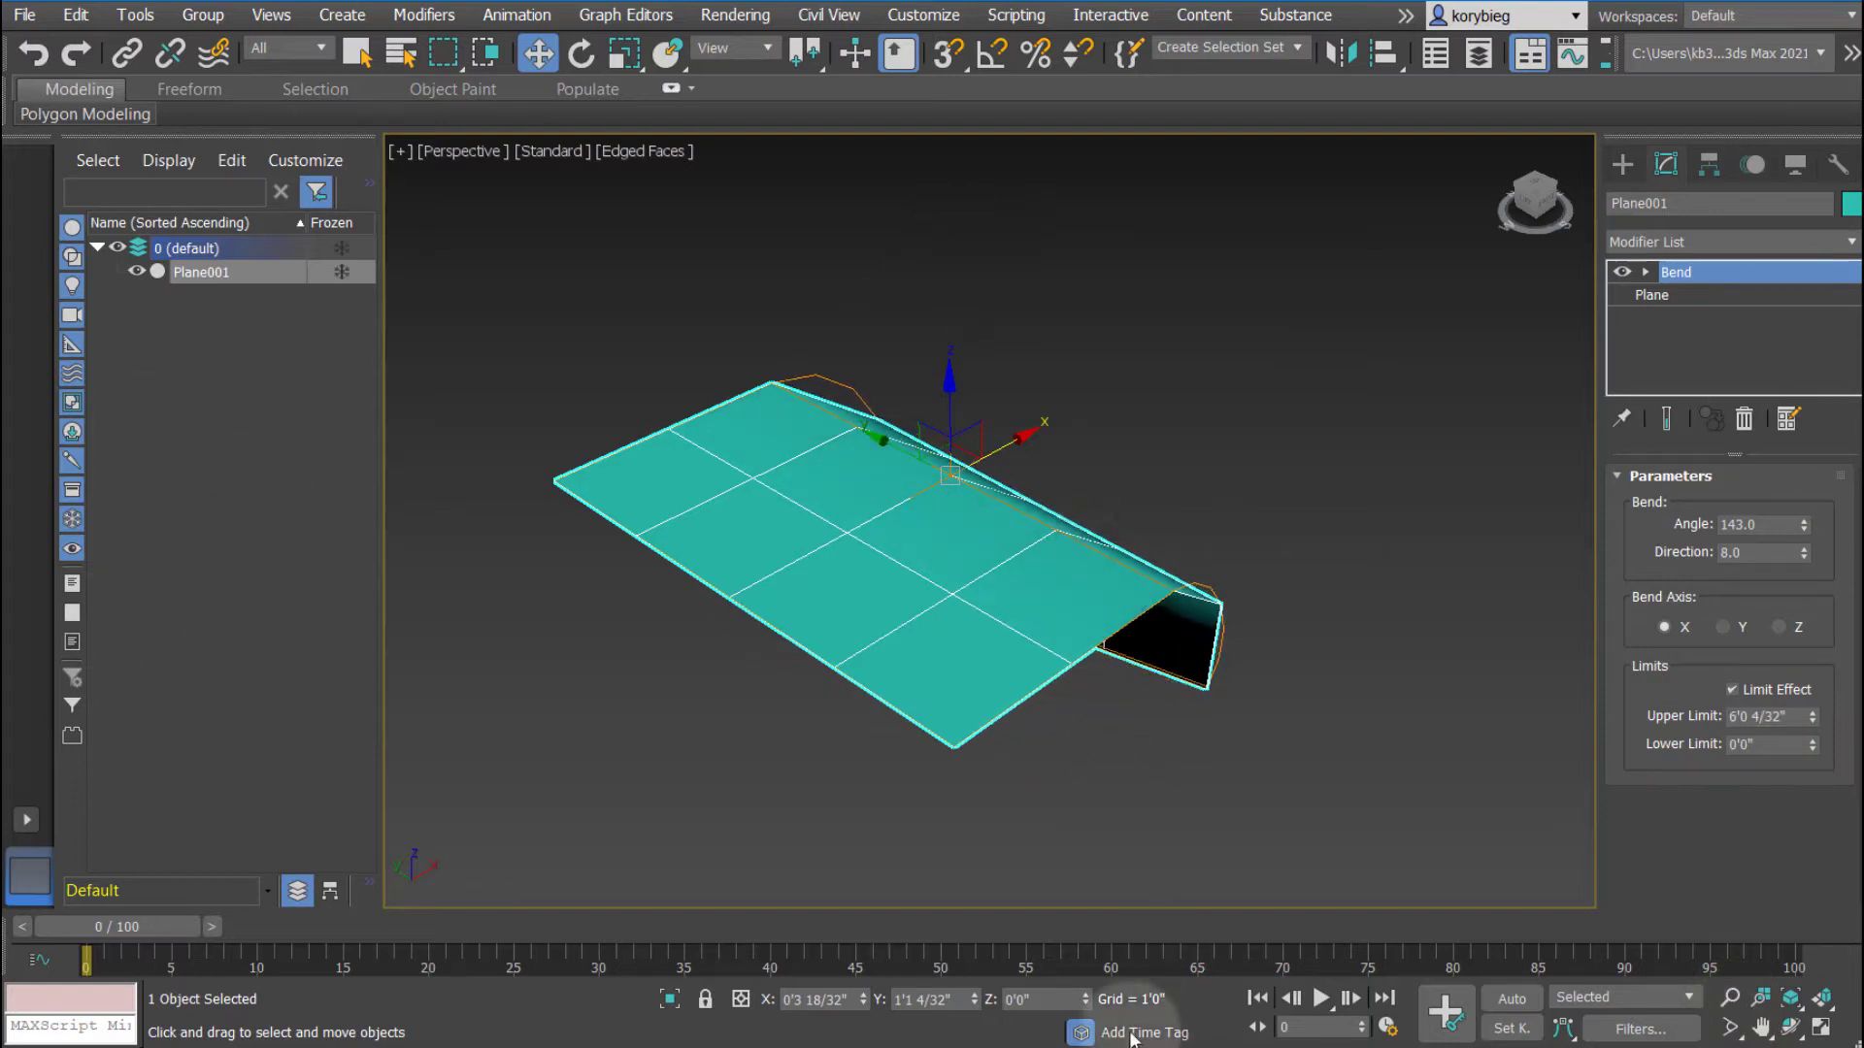
{"action": "middle_click_drag", "start_coordinate": [1382, 537], "coordinate": [985, 677], "text": "alt"}
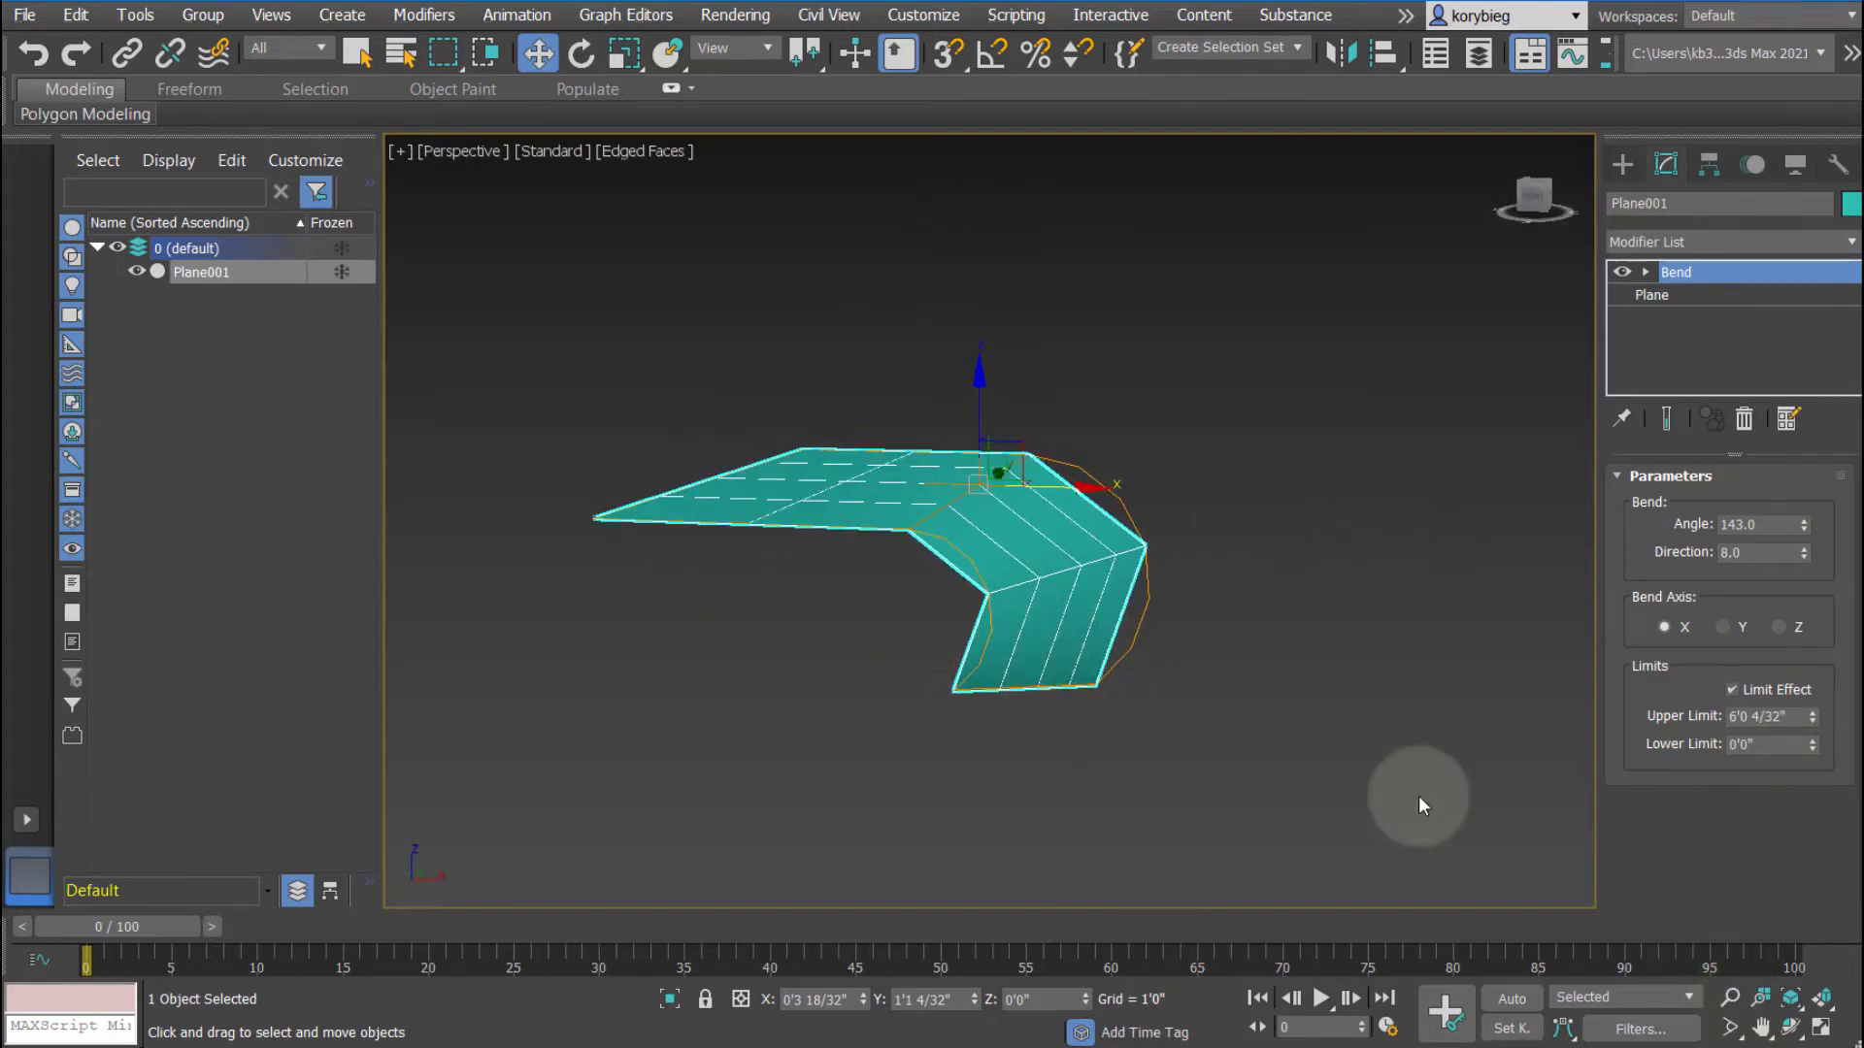
{"action": "middle_click_drag", "start_coordinate": [1210, 735], "coordinate": [1221, 707]}
{"action": "scroll", "coordinate": [1056, 644], "scroll_direction": "up", "scroll_amount": 3}
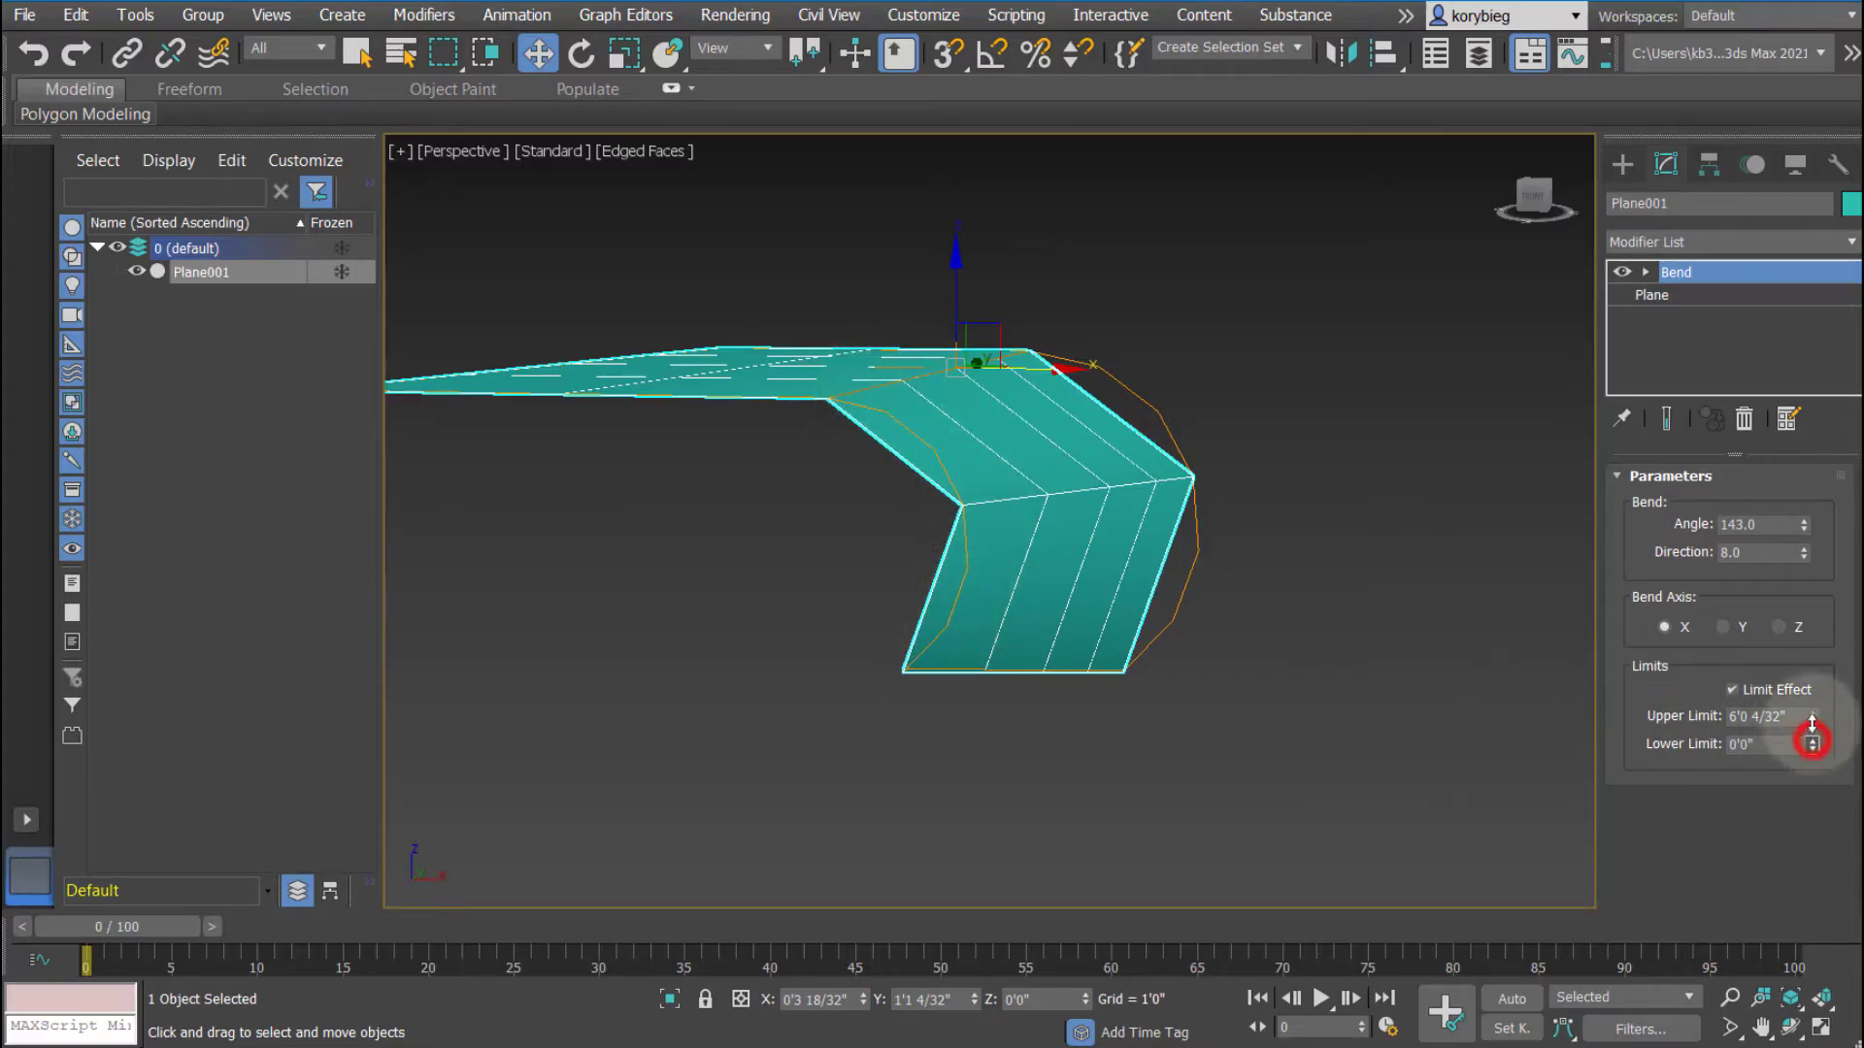
- Set the Bend modifier's lower limit to -2'11 19/32"
{"action": "left_click_drag", "start_coordinate": [1786, 598], "coordinate": [1290, 108]}
{"action": "middle_click_drag", "start_coordinate": [433, 279], "coordinate": [607, 446], "text": "alt"}
{"action": "middle_click_drag", "start_coordinate": [948, 541], "coordinate": [845, 470], "text": "alt"}
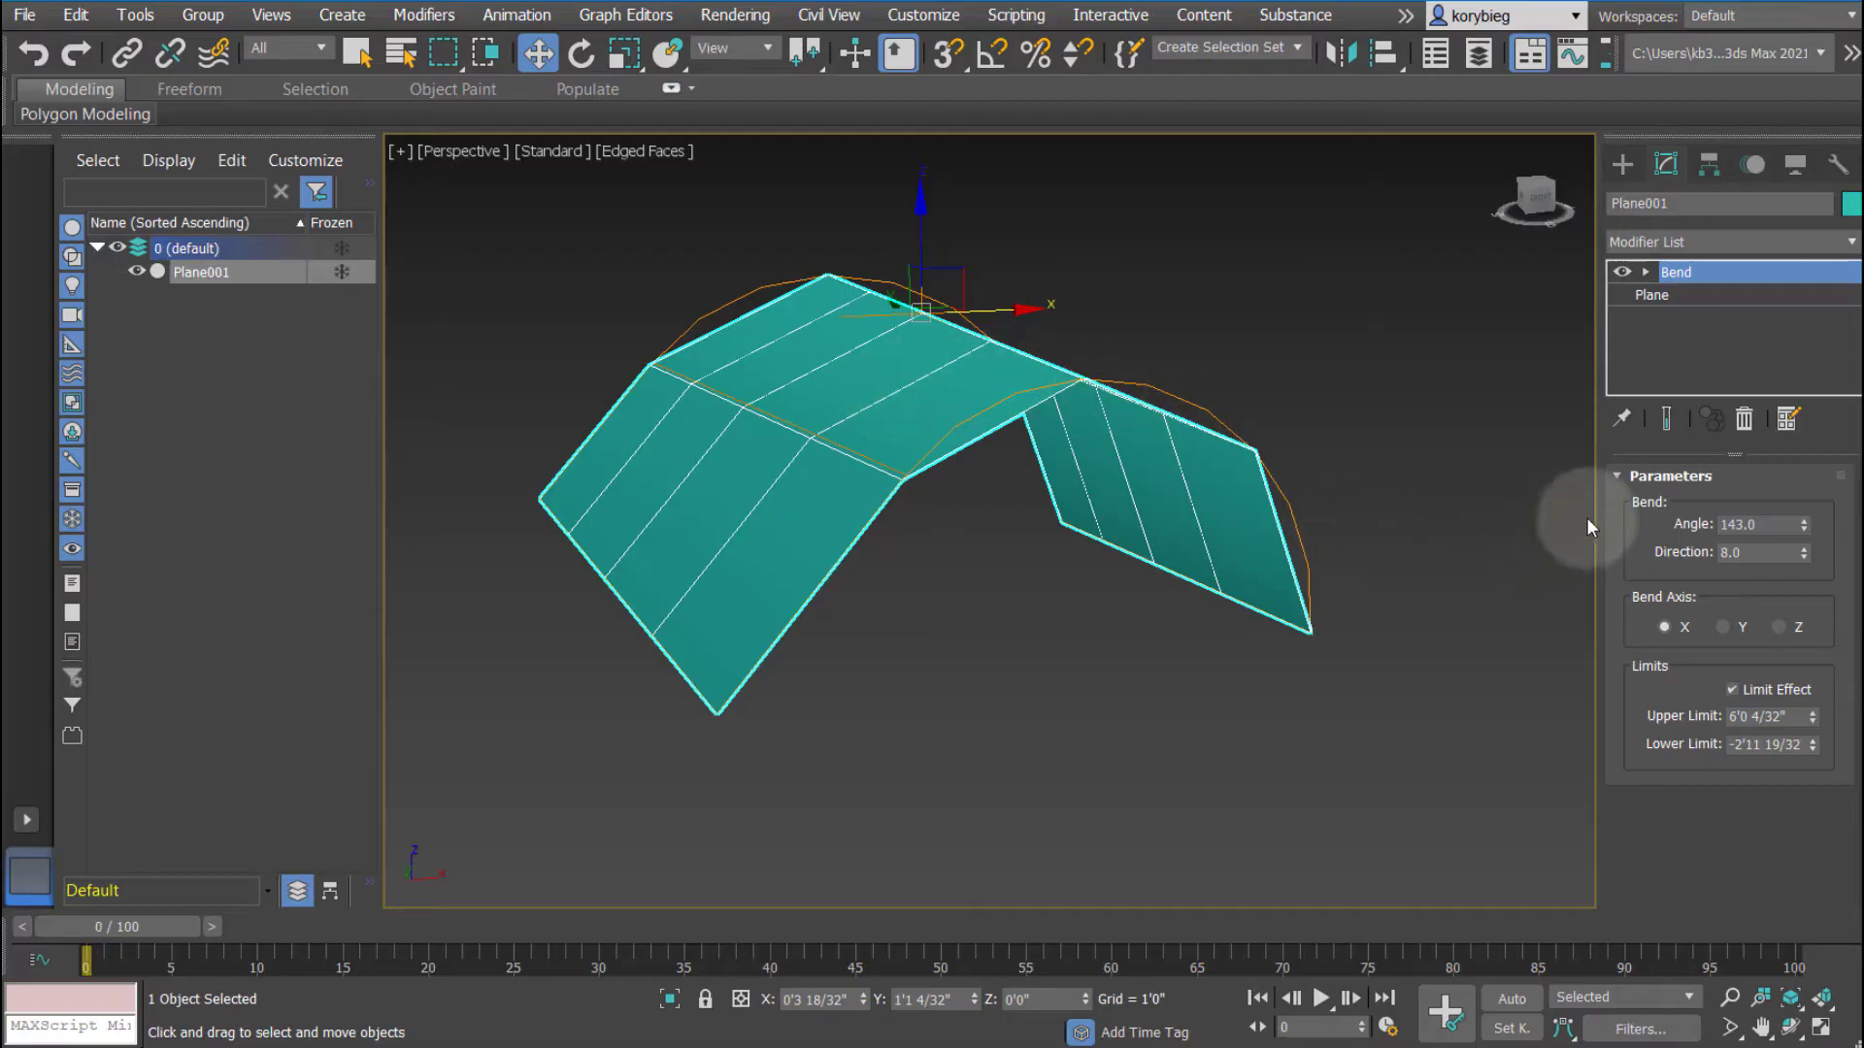
- Increase the base plane's subdivision to 14 length segments and 17 width segments
{"action": "left_click", "coordinate": [1676, 297]}
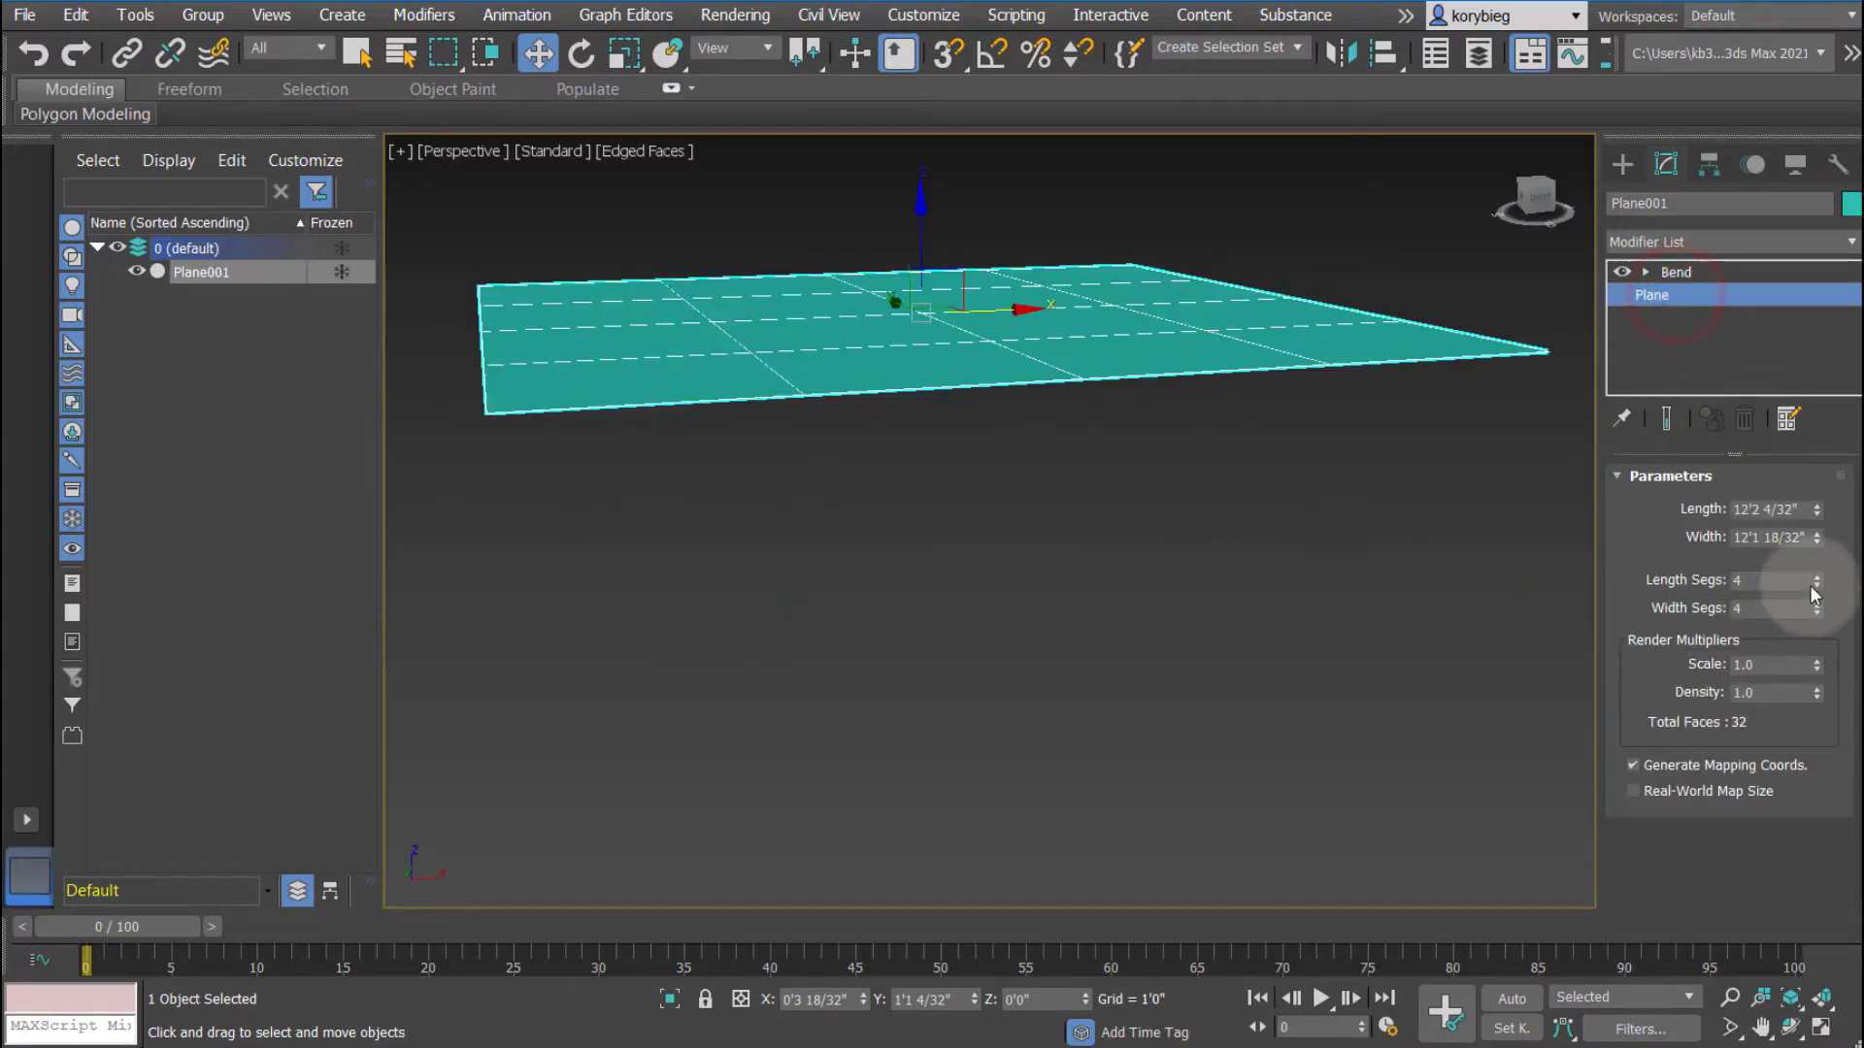
{"action": "left_click_drag", "start_coordinate": [1815, 579], "coordinate": [1815, 592]}
{"action": "middle_click_drag", "start_coordinate": [1102, 336], "coordinate": [1090, 405], "text": "alt"}
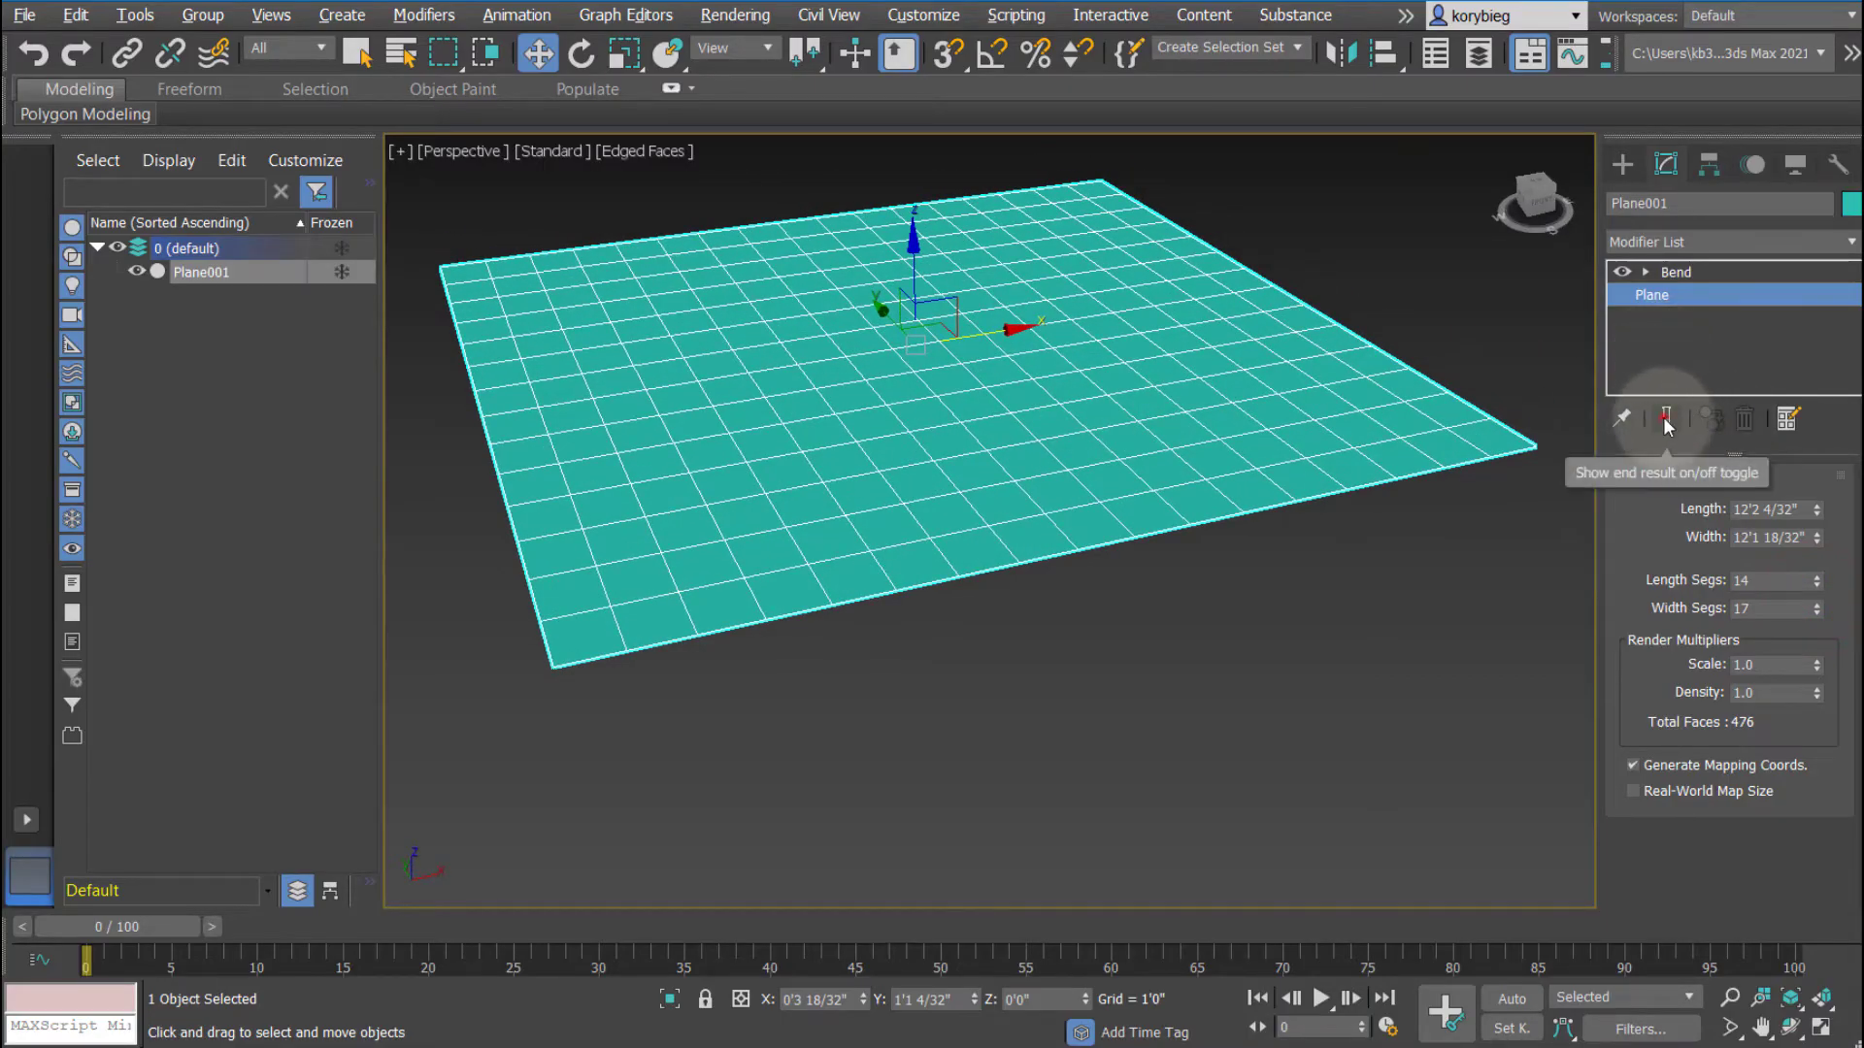
- Show the modifier stack's end result on the plane and turn off the Bend modifier's limit effect
{"action": "left_click", "coordinate": [1666, 419]}
{"action": "left_click", "coordinate": [1675, 272]}
{"action": "middle_click_drag", "start_coordinate": [951, 563], "coordinate": [632, 629], "text": "alt"}
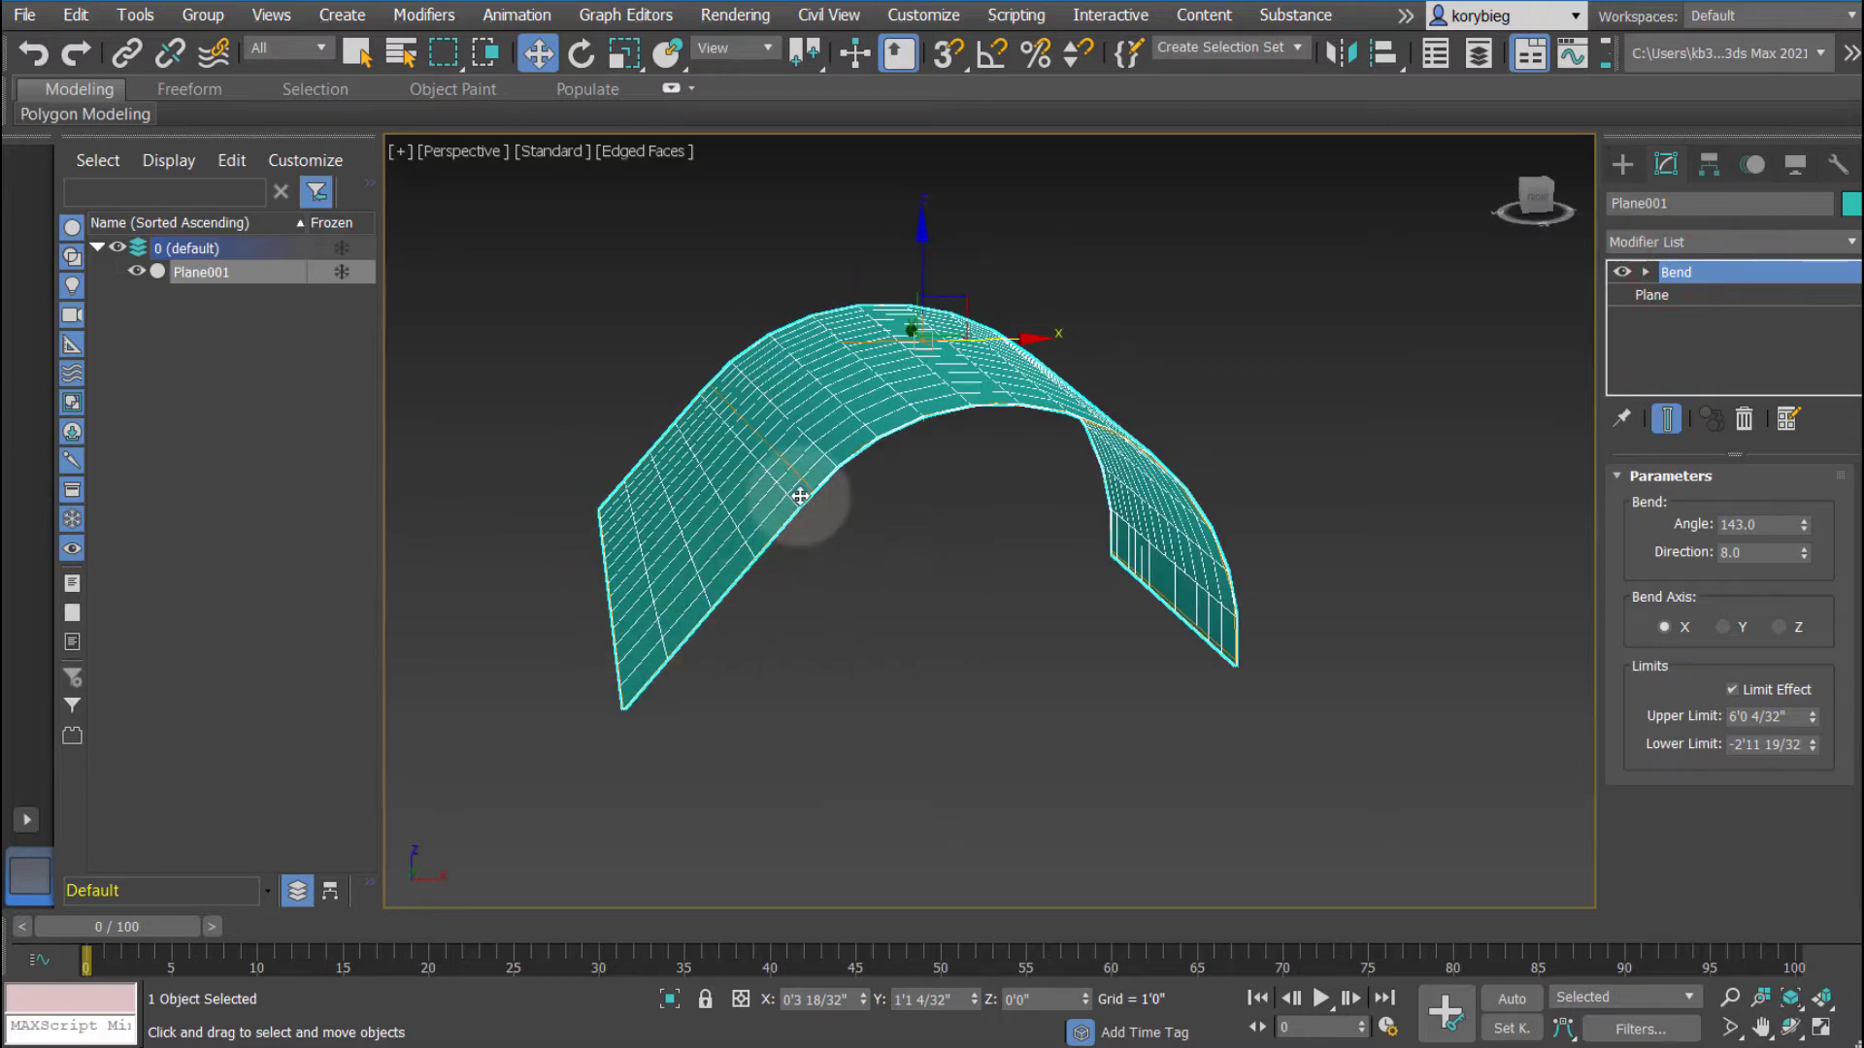
{"action": "left_click", "coordinate": [1731, 689]}
{"action": "middle_click_drag", "start_coordinate": [990, 486], "coordinate": [1003, 530], "text": "alt"}
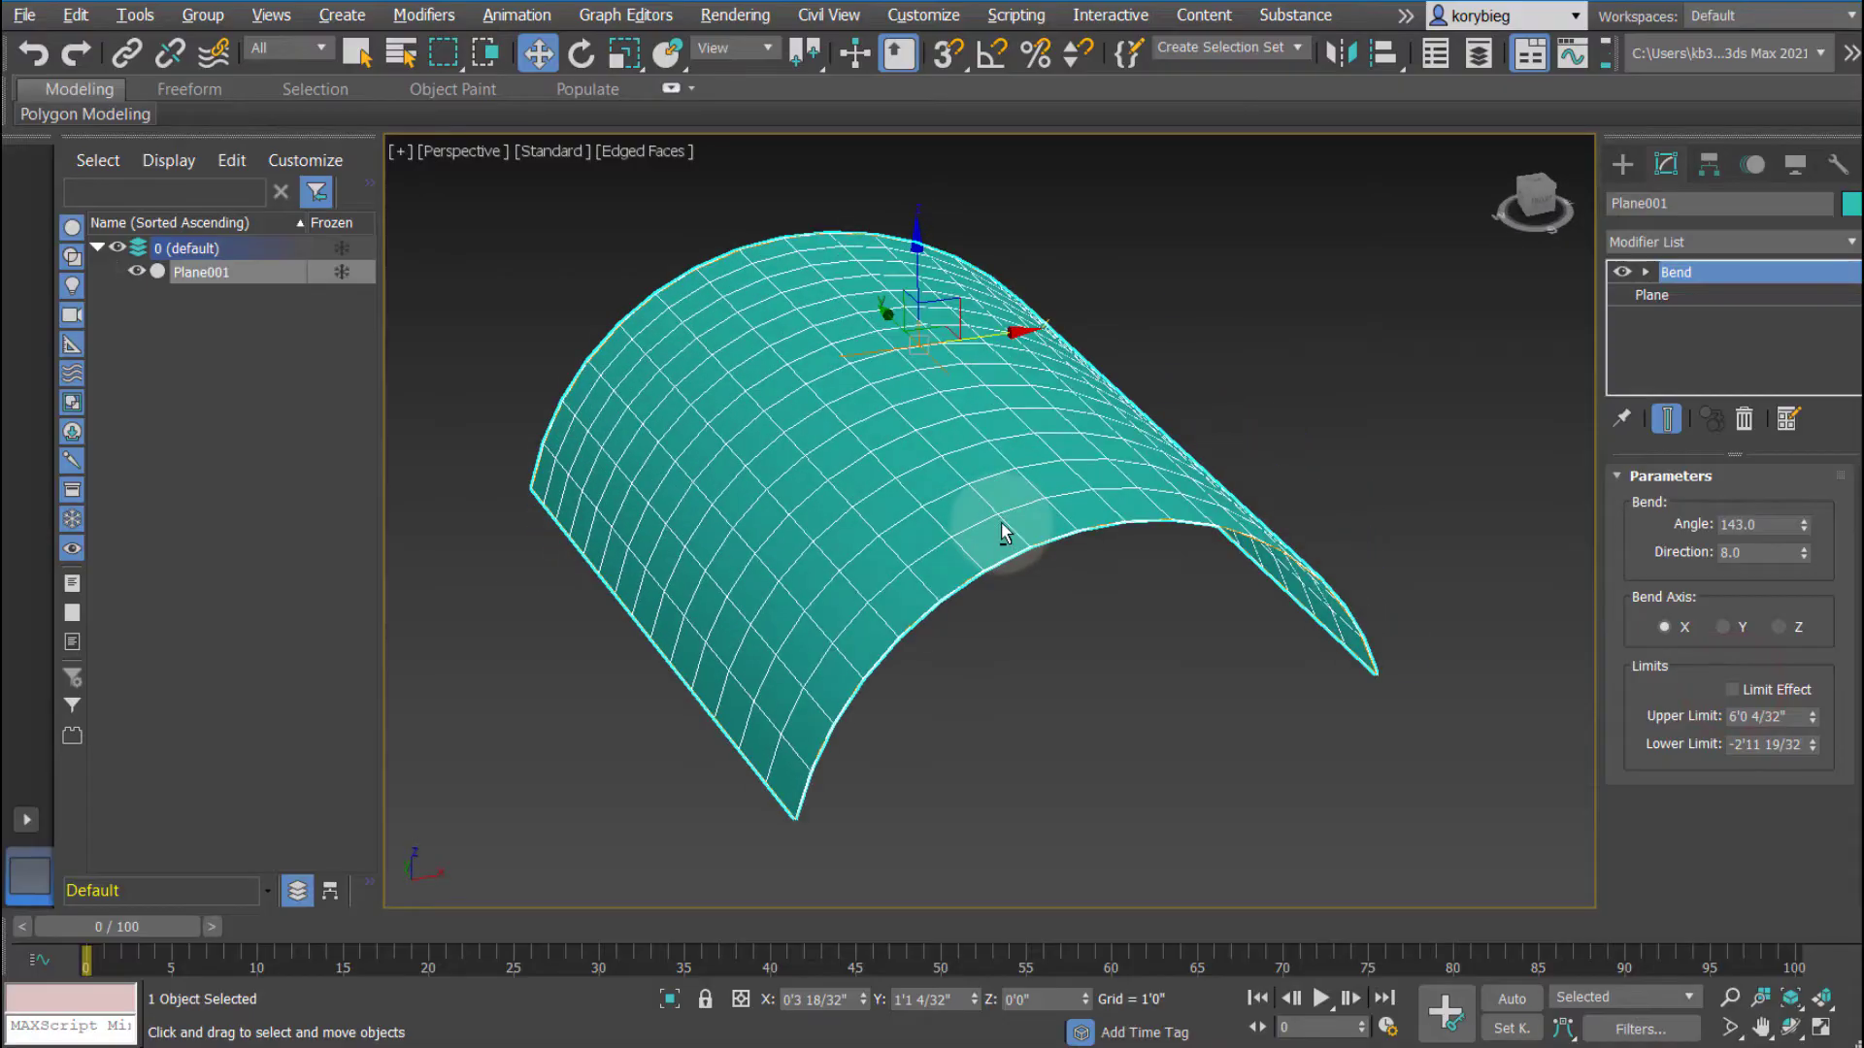
{"action": "middle_click_drag", "start_coordinate": [1127, 493], "coordinate": [1062, 463], "text": "alt"}
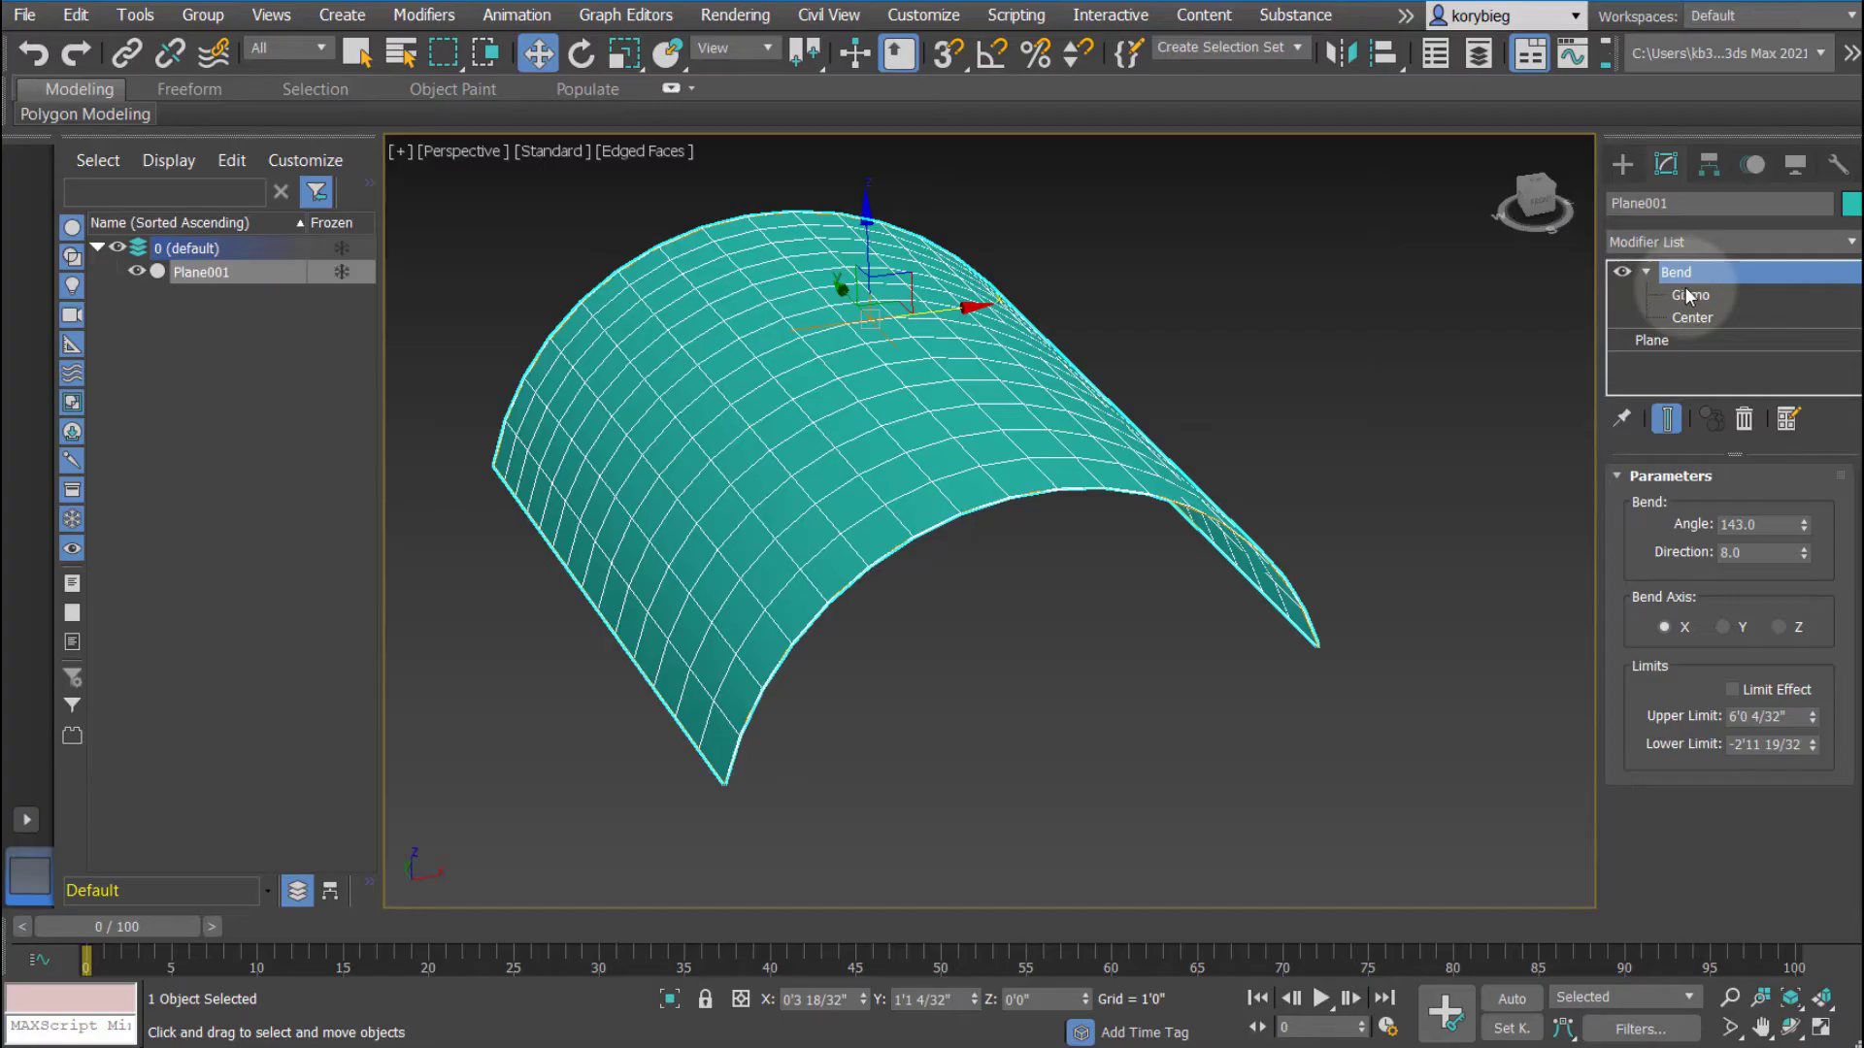
- Move the Bend modifier's gizmo off the plane's centre to about X 3'4" and Y -0'0 16/32"
{"action": "left_click", "coordinate": [1691, 296]}
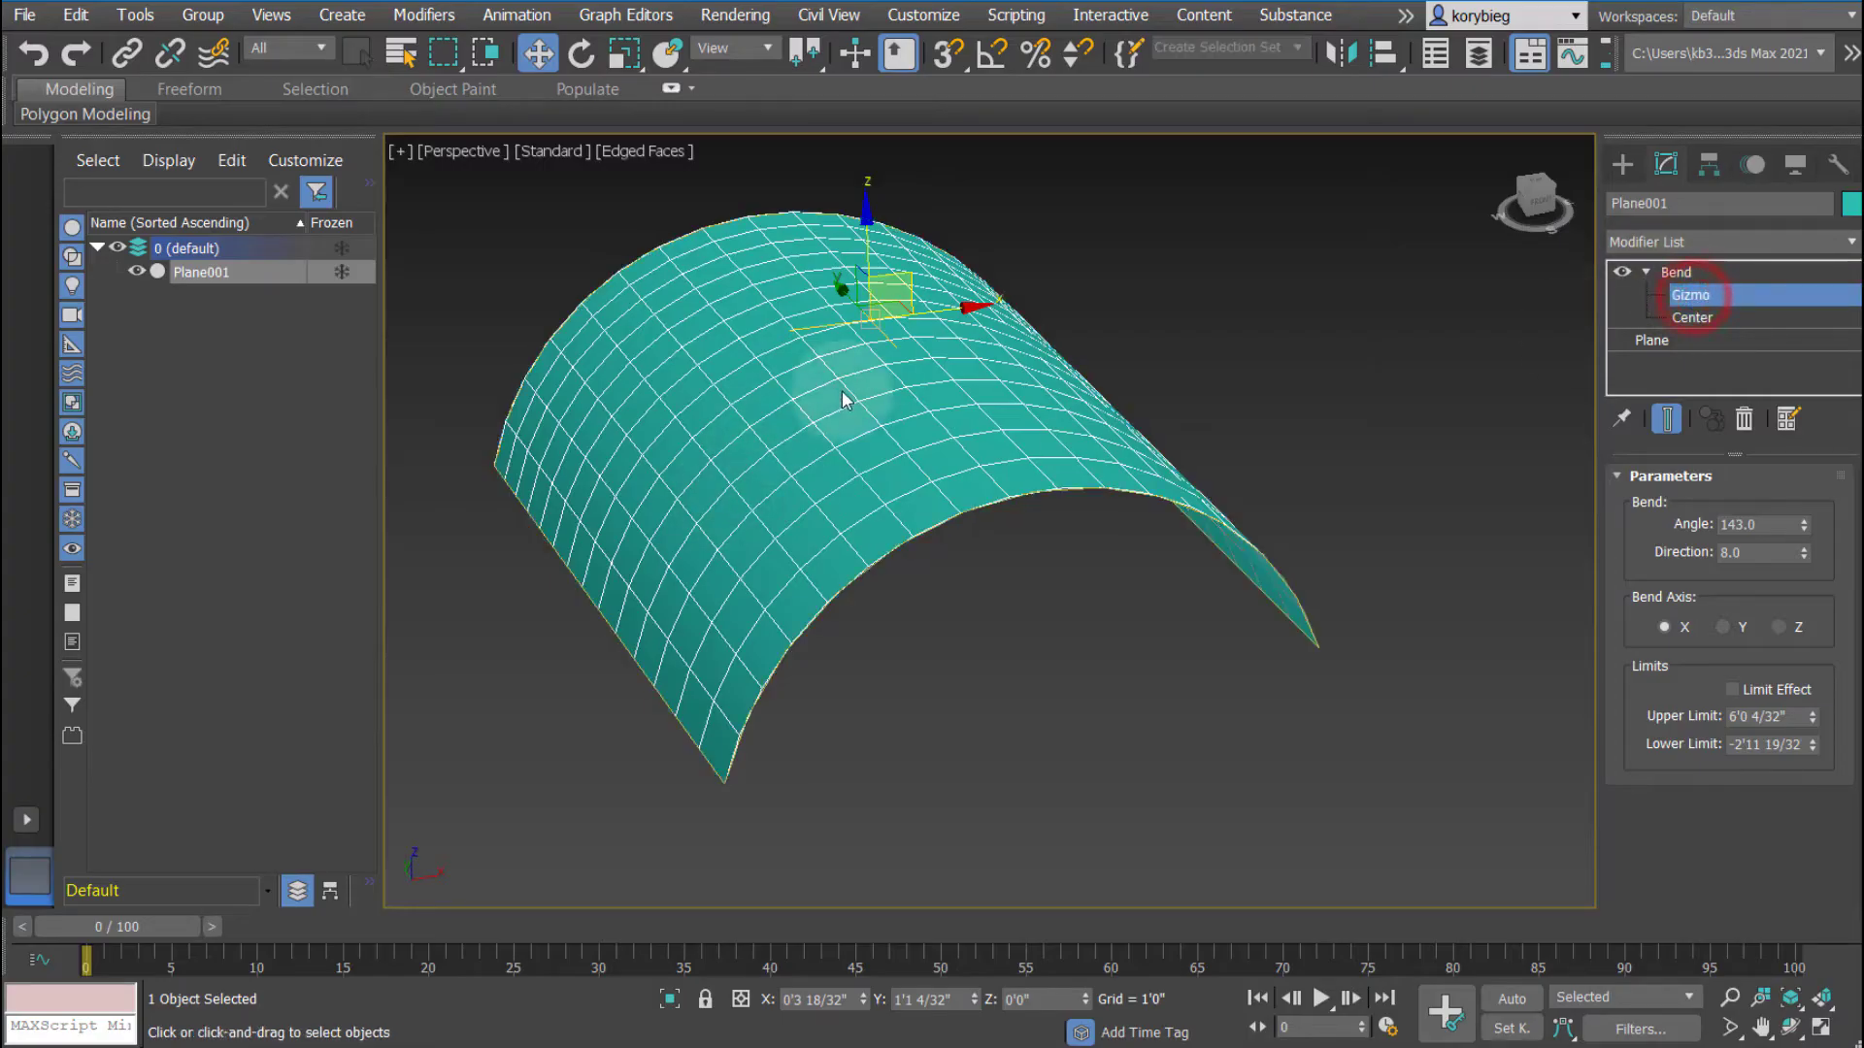
{"action": "middle_click_drag", "start_coordinate": [911, 360], "coordinate": [937, 355], "text": "alt"}
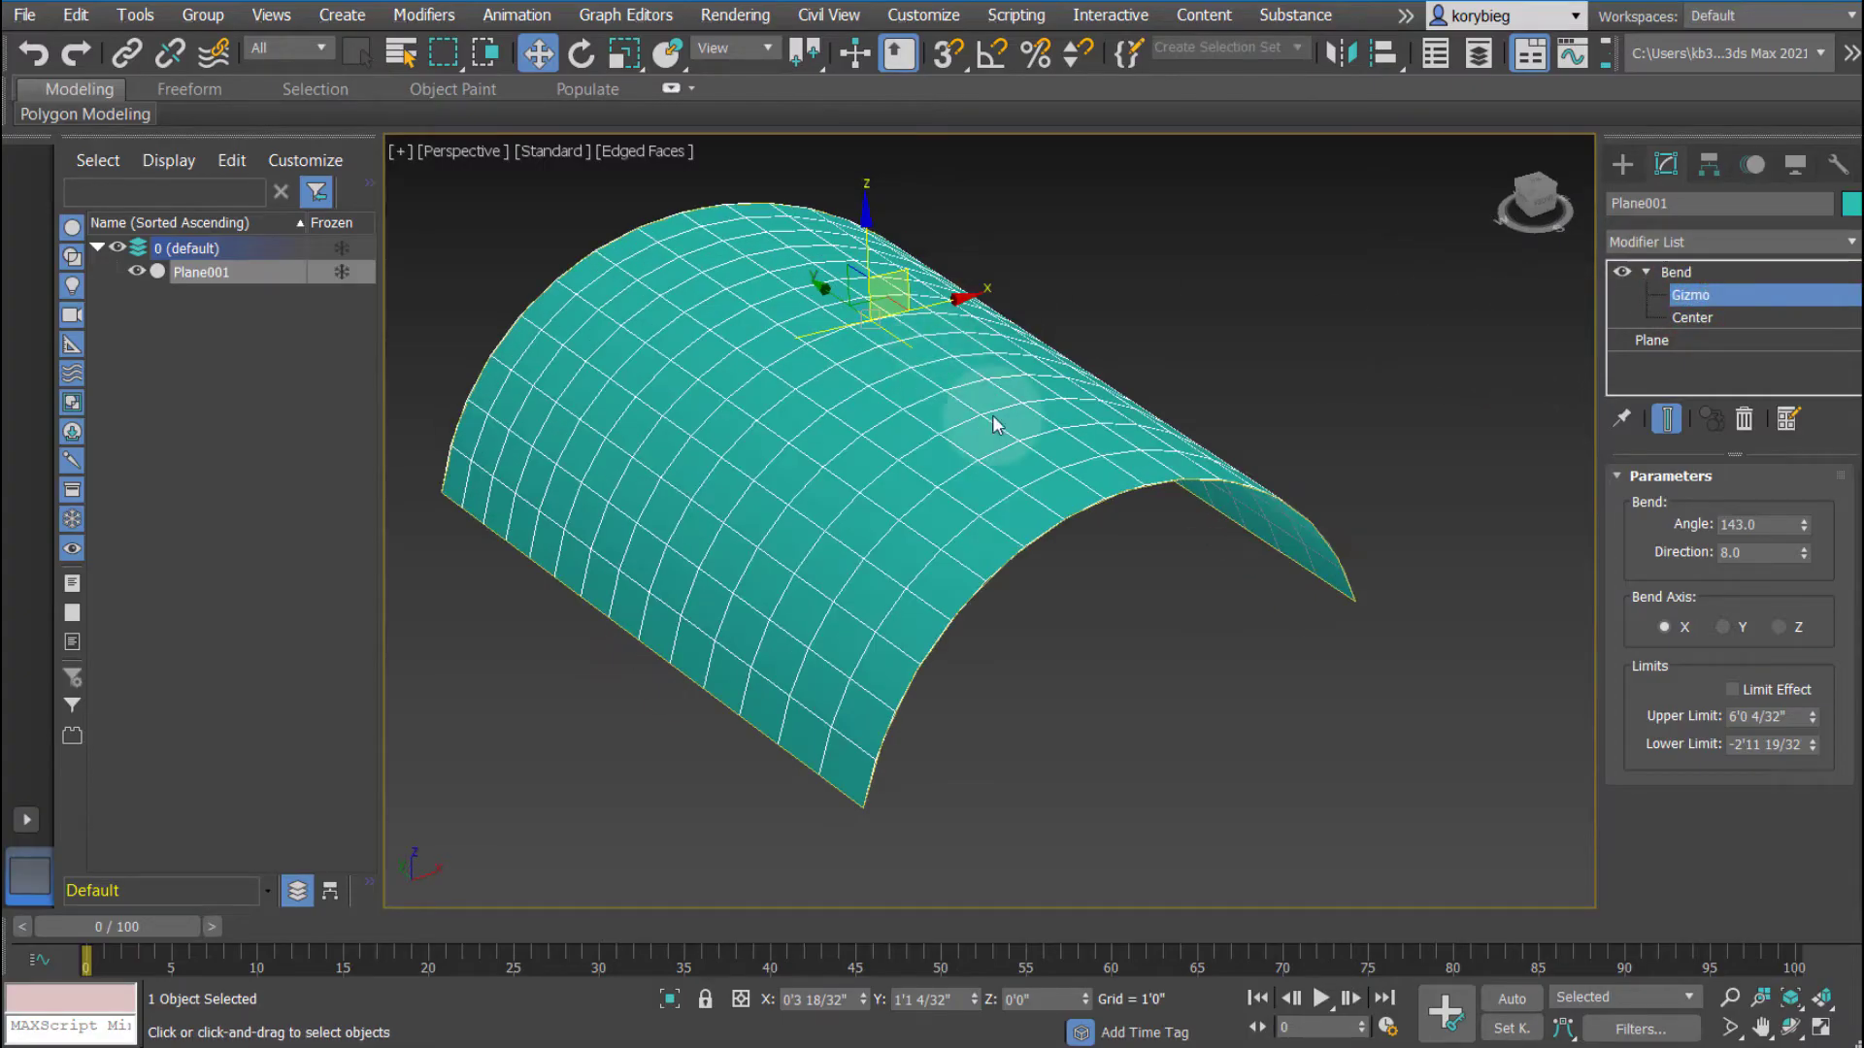
{"action": "left_click_drag", "start_coordinate": [949, 298], "coordinate": [1020, 428]}
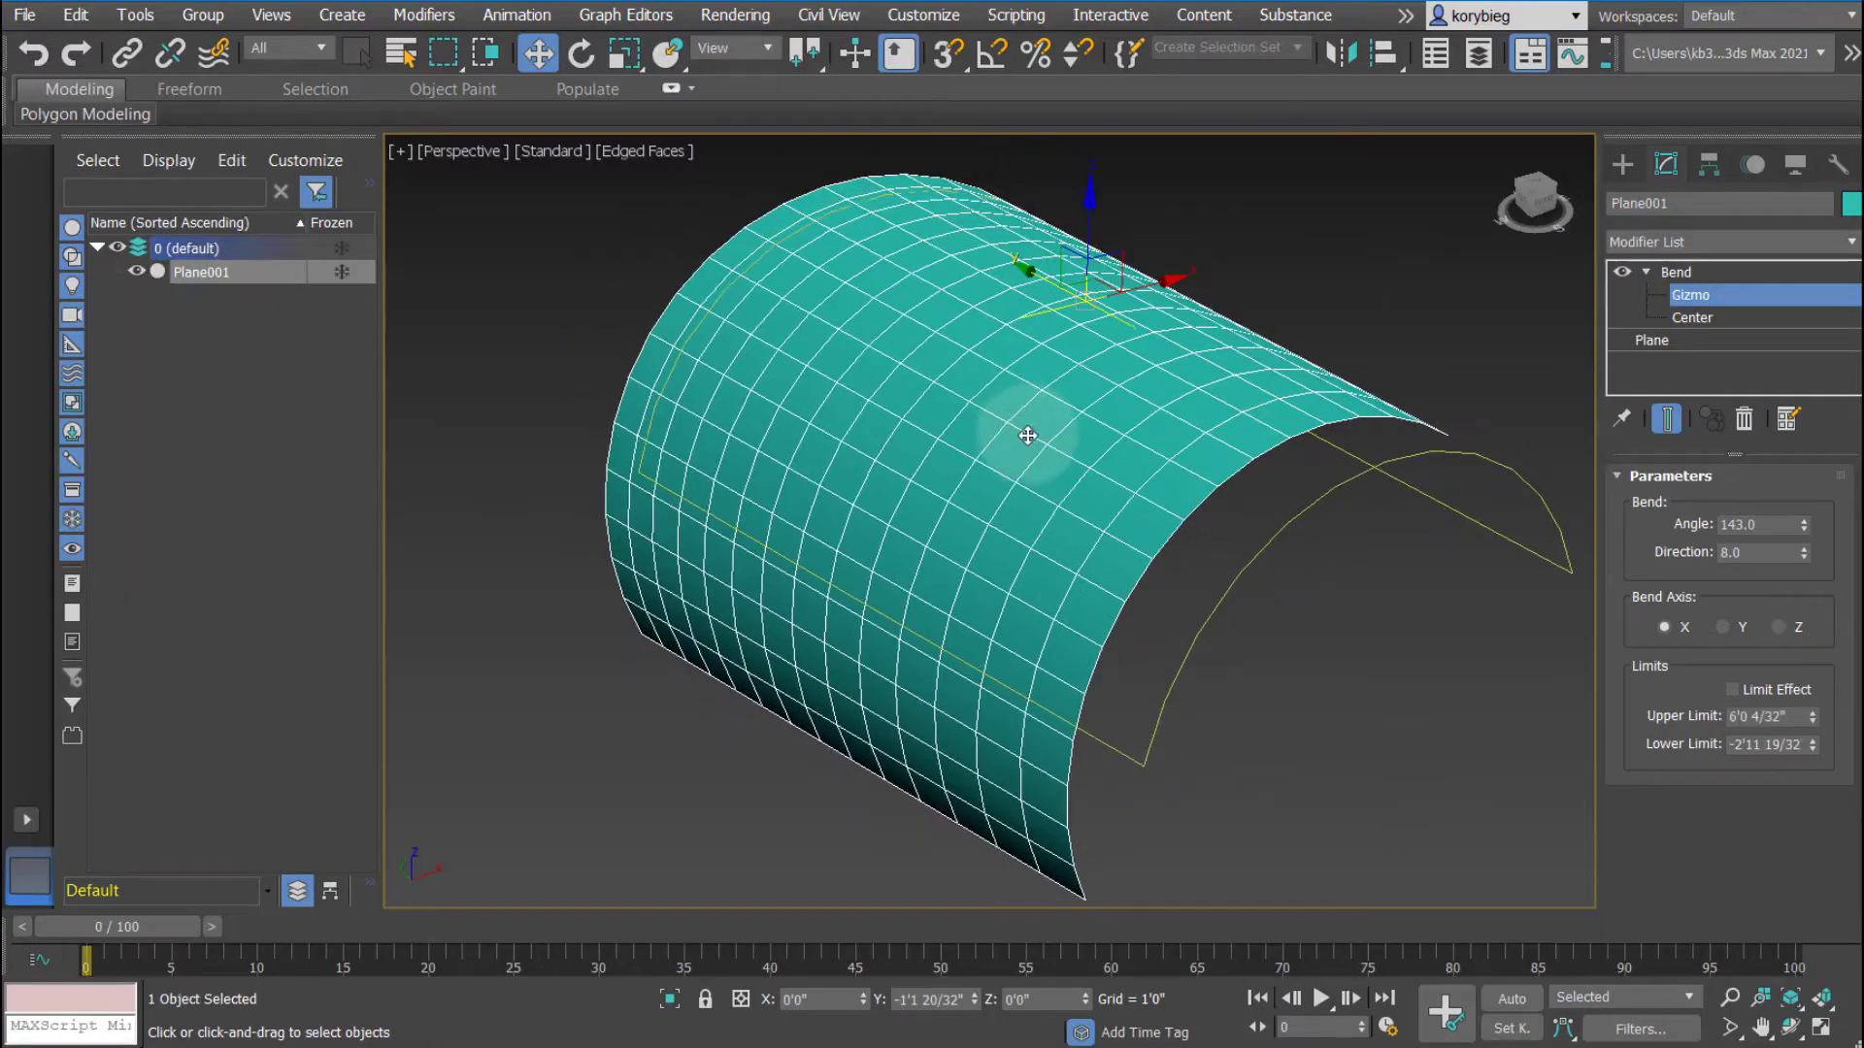
{"action": "scroll", "coordinate": [858, 453], "scroll_direction": "down", "scroll_amount": 1}
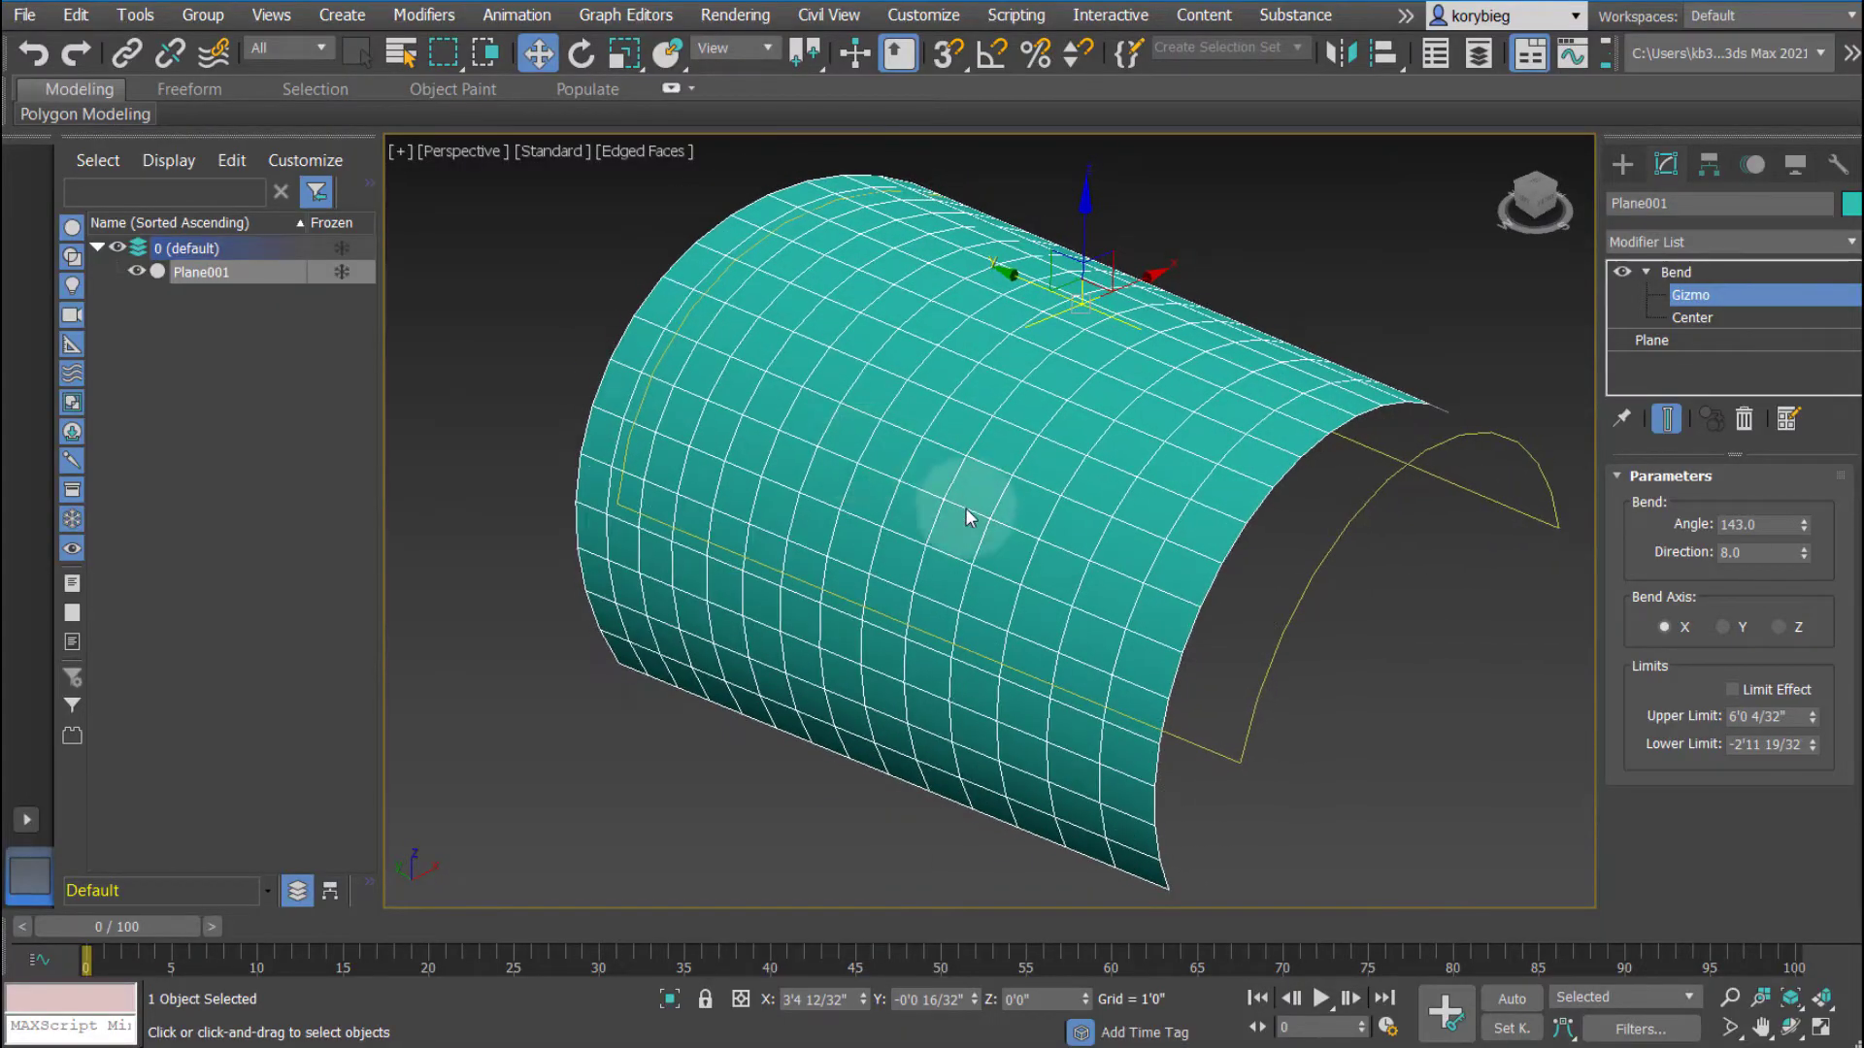
{"action": "middle_click_drag", "start_coordinate": [965, 508], "coordinate": [864, 508]}
{"action": "scroll", "coordinate": [859, 508], "scroll_direction": "down", "scroll_amount": 2}
- Rotate the Bend modifier's gizmo freely so that the plane curls diagonally
{"action": "left_click", "coordinate": [580, 53]}
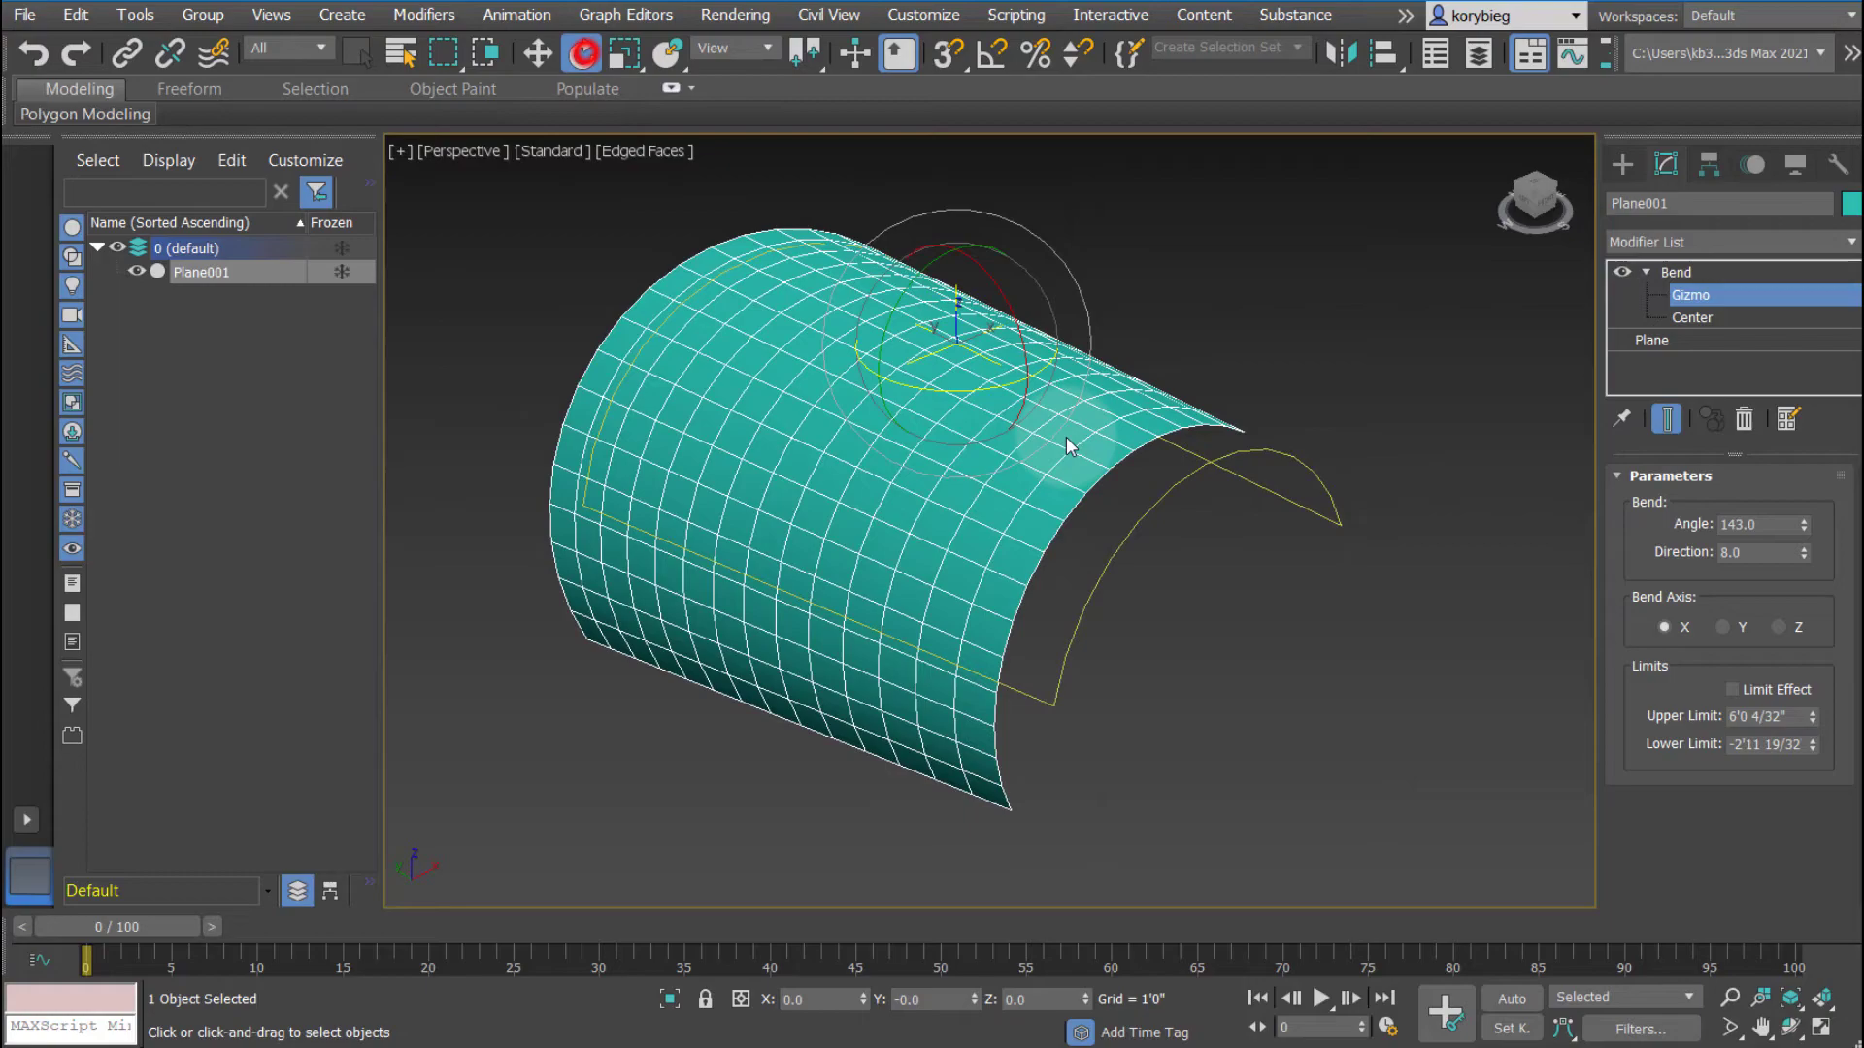
{"action": "left_click_drag", "start_coordinate": [980, 293], "coordinate": [1111, 485]}
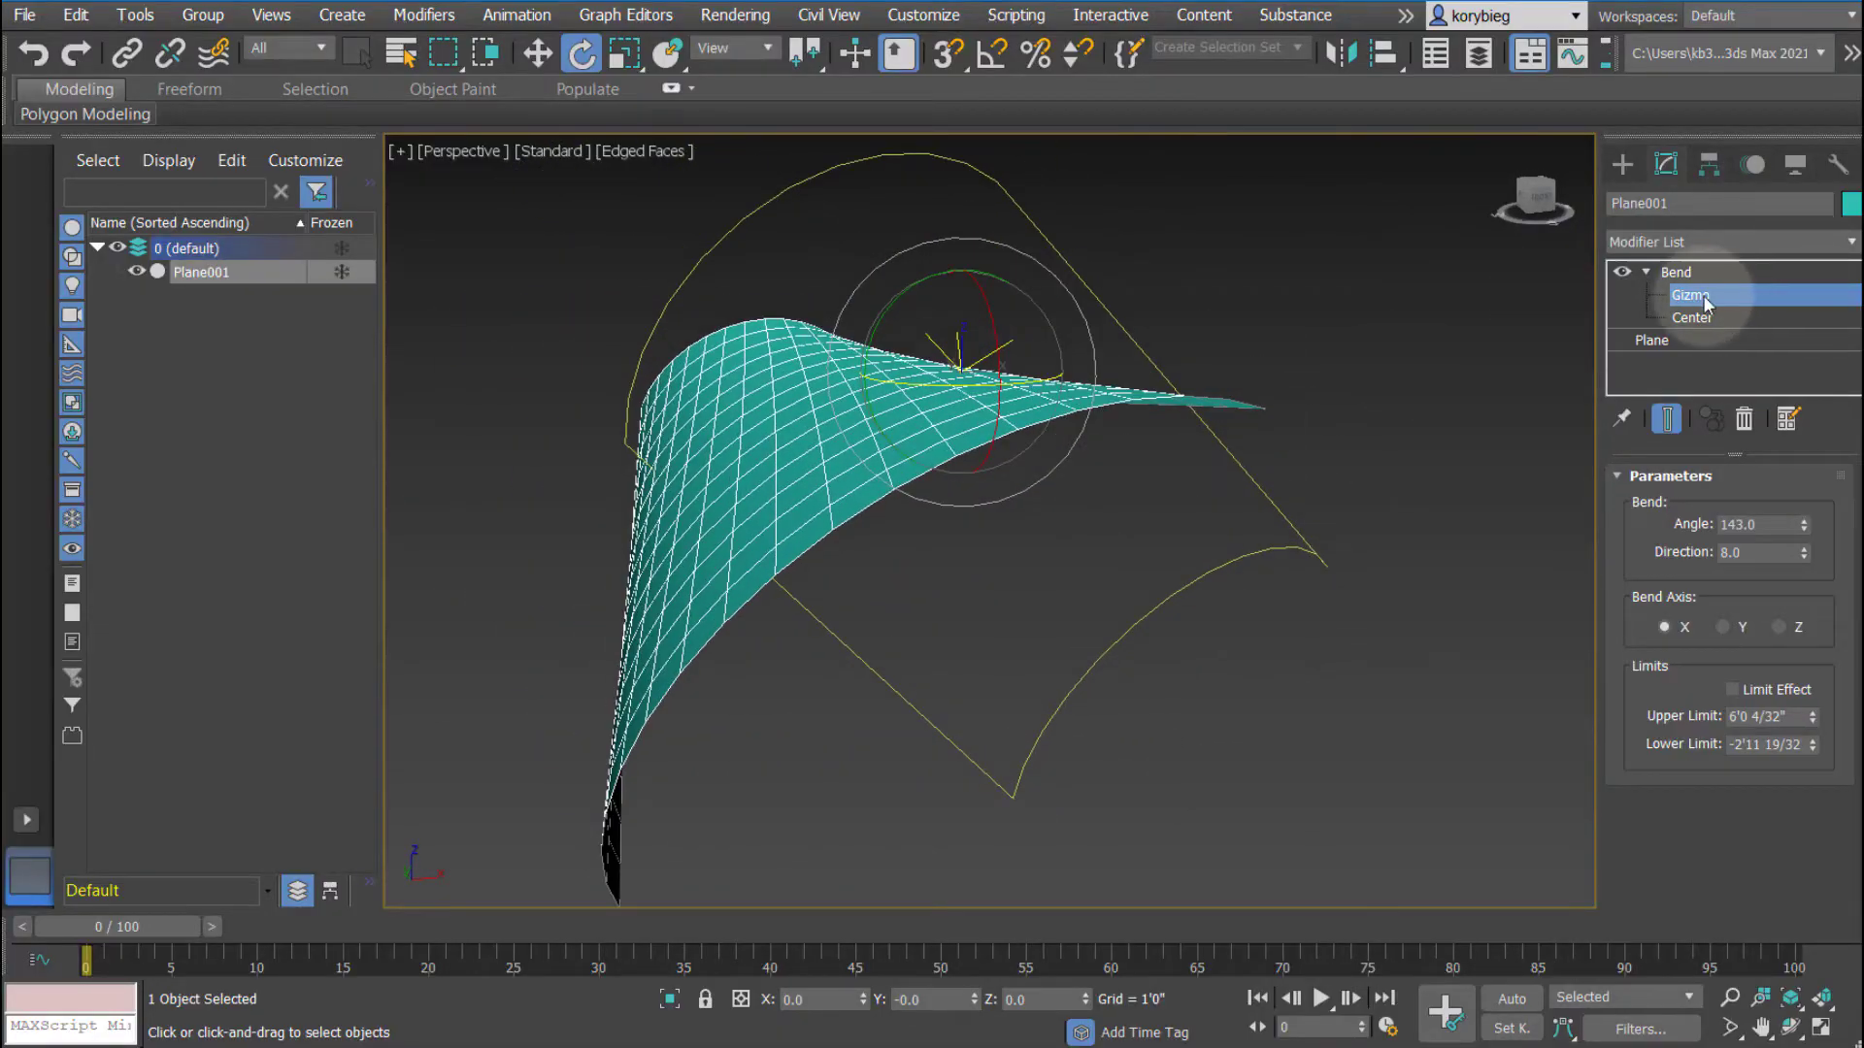
{"action": "scroll", "coordinate": [859, 461], "scroll_direction": "up", "scroll_amount": 3}
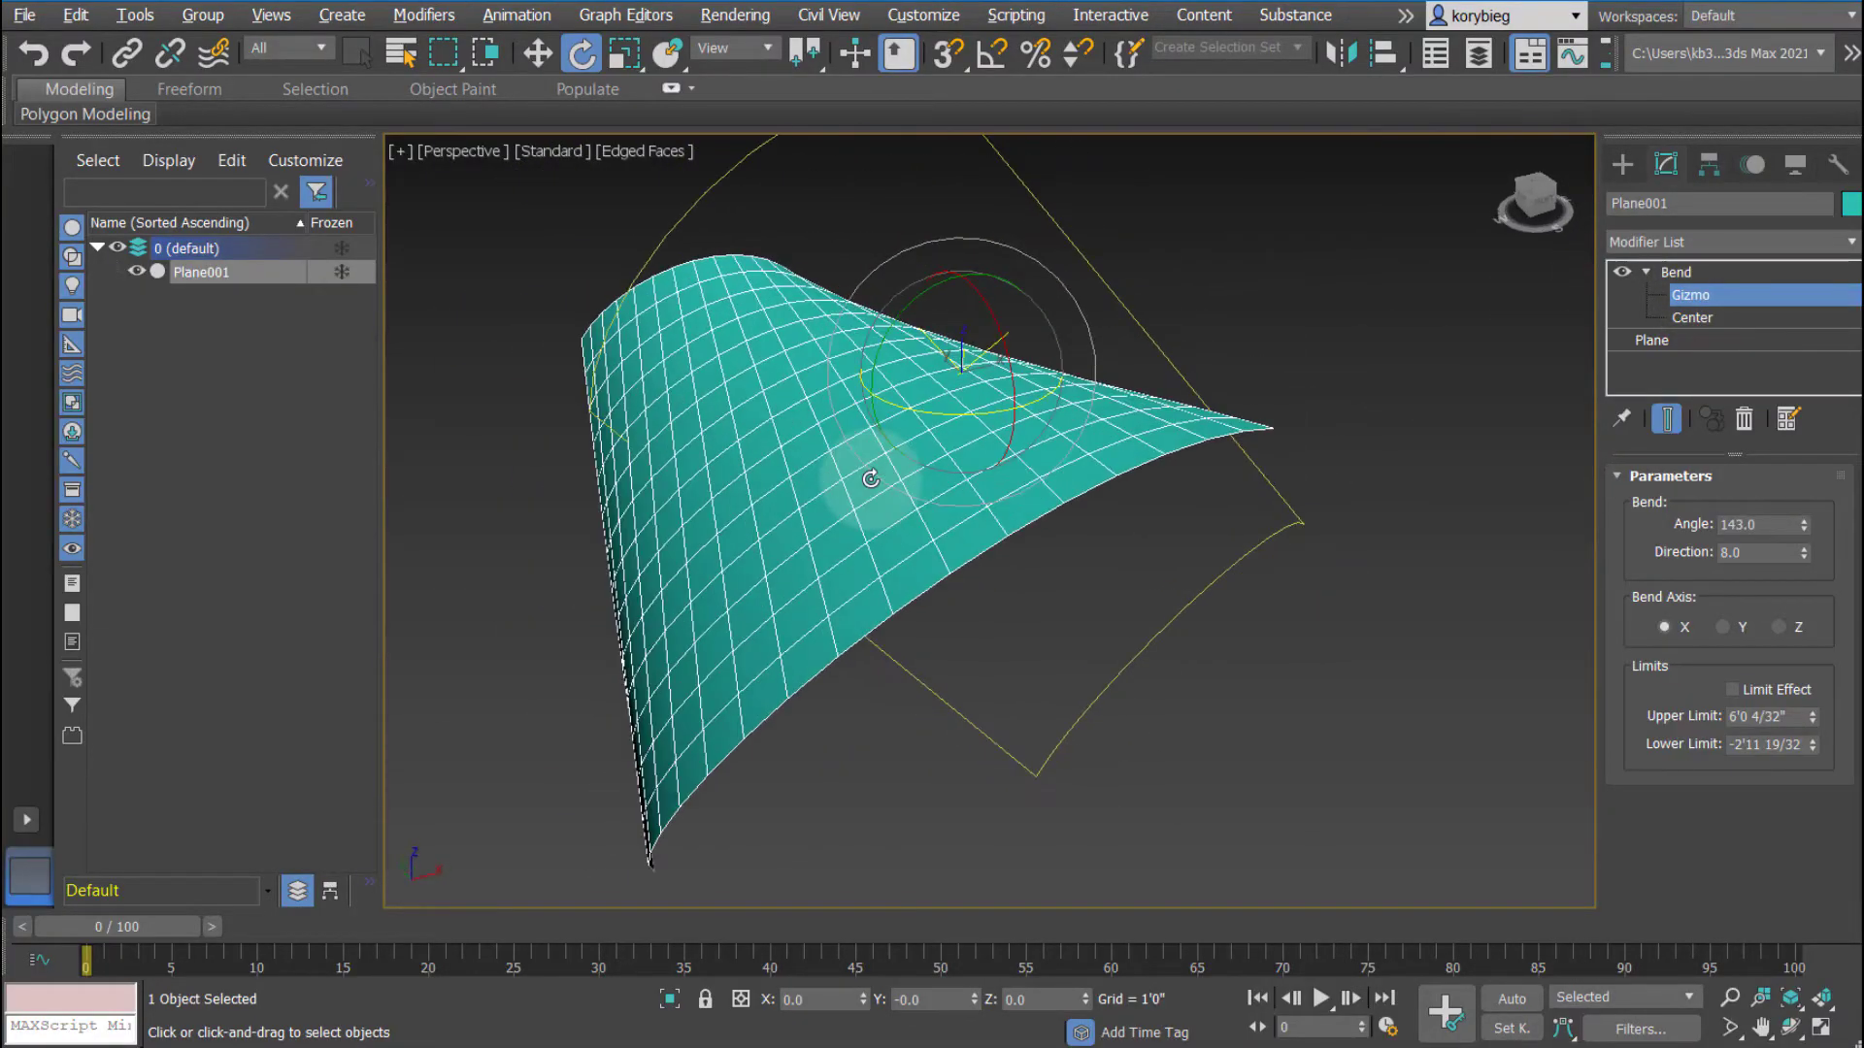
{"action": "middle_click_drag", "start_coordinate": [865, 471], "coordinate": [841, 486]}
{"action": "scroll", "coordinate": [842, 485], "scroll_direction": "down", "scroll_amount": 2}
- Disable the Bend modifier's effect on the plane and add a Twist modifier above it
{"action": "left_click", "coordinate": [1684, 274]}
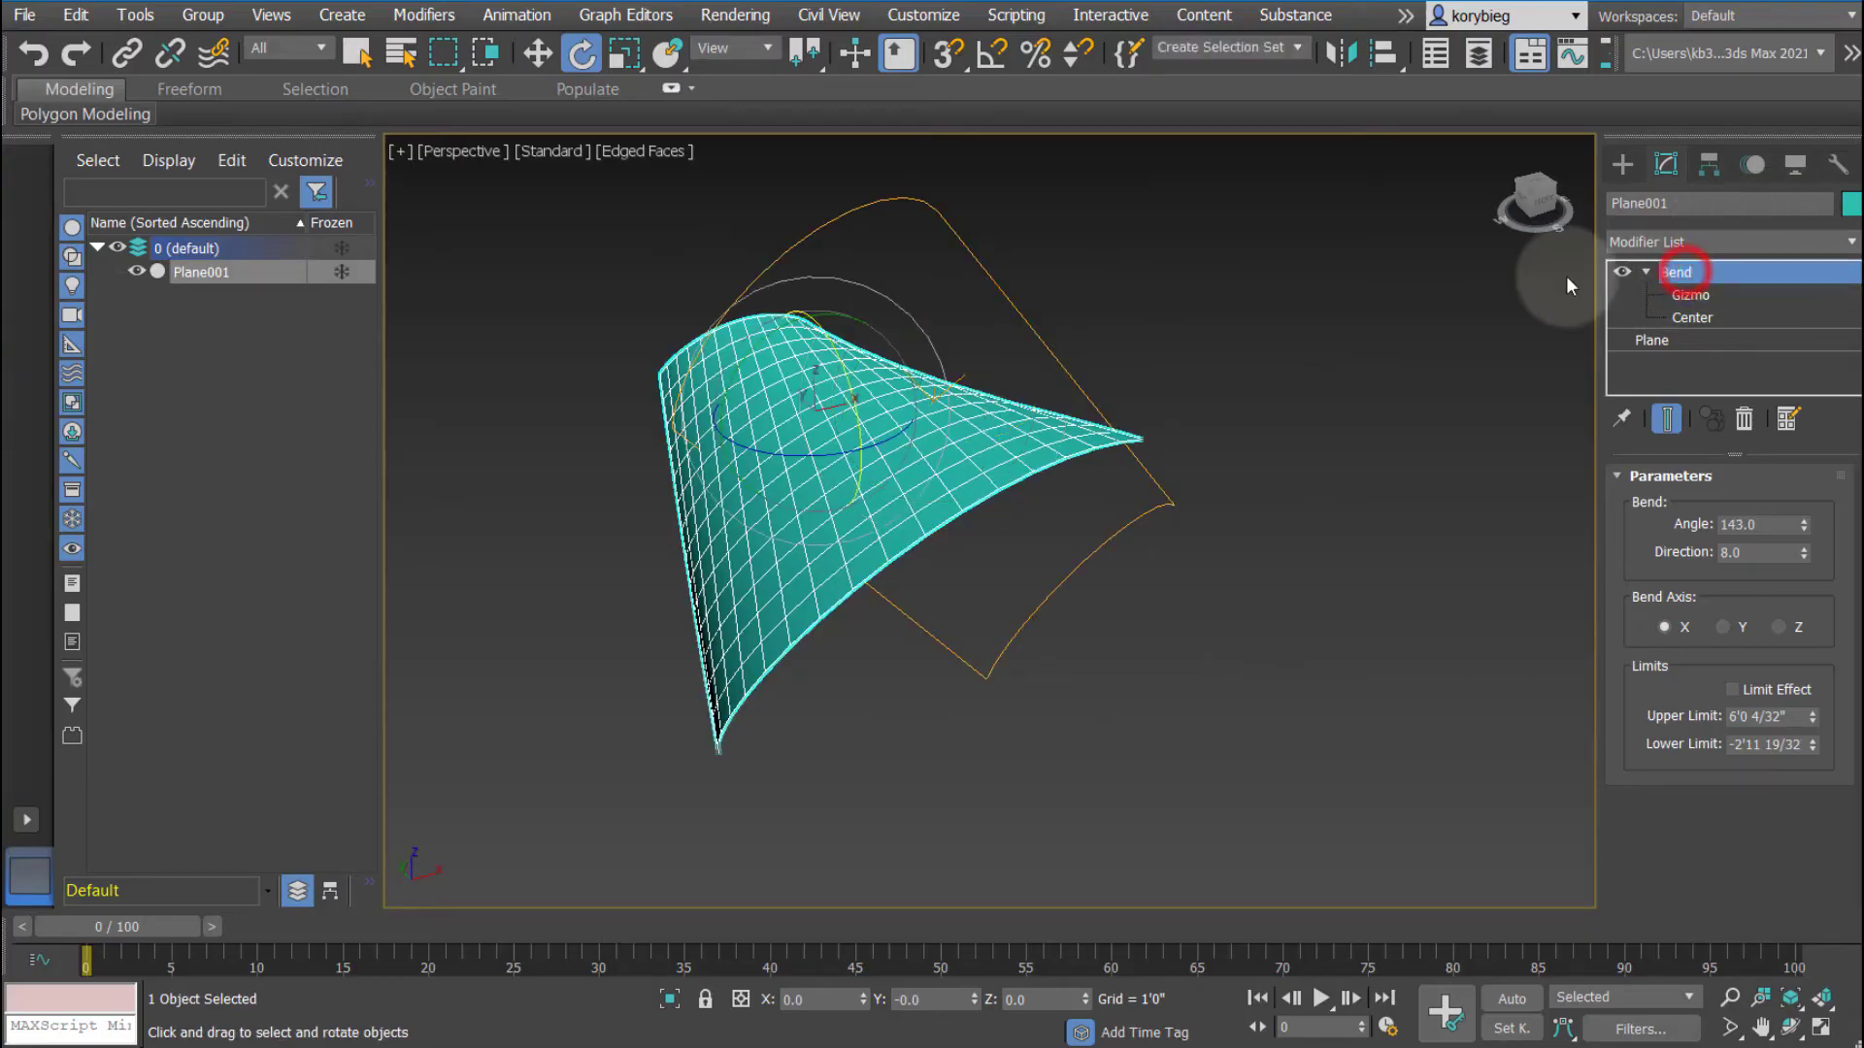
{"action": "left_click", "coordinate": [1619, 274]}
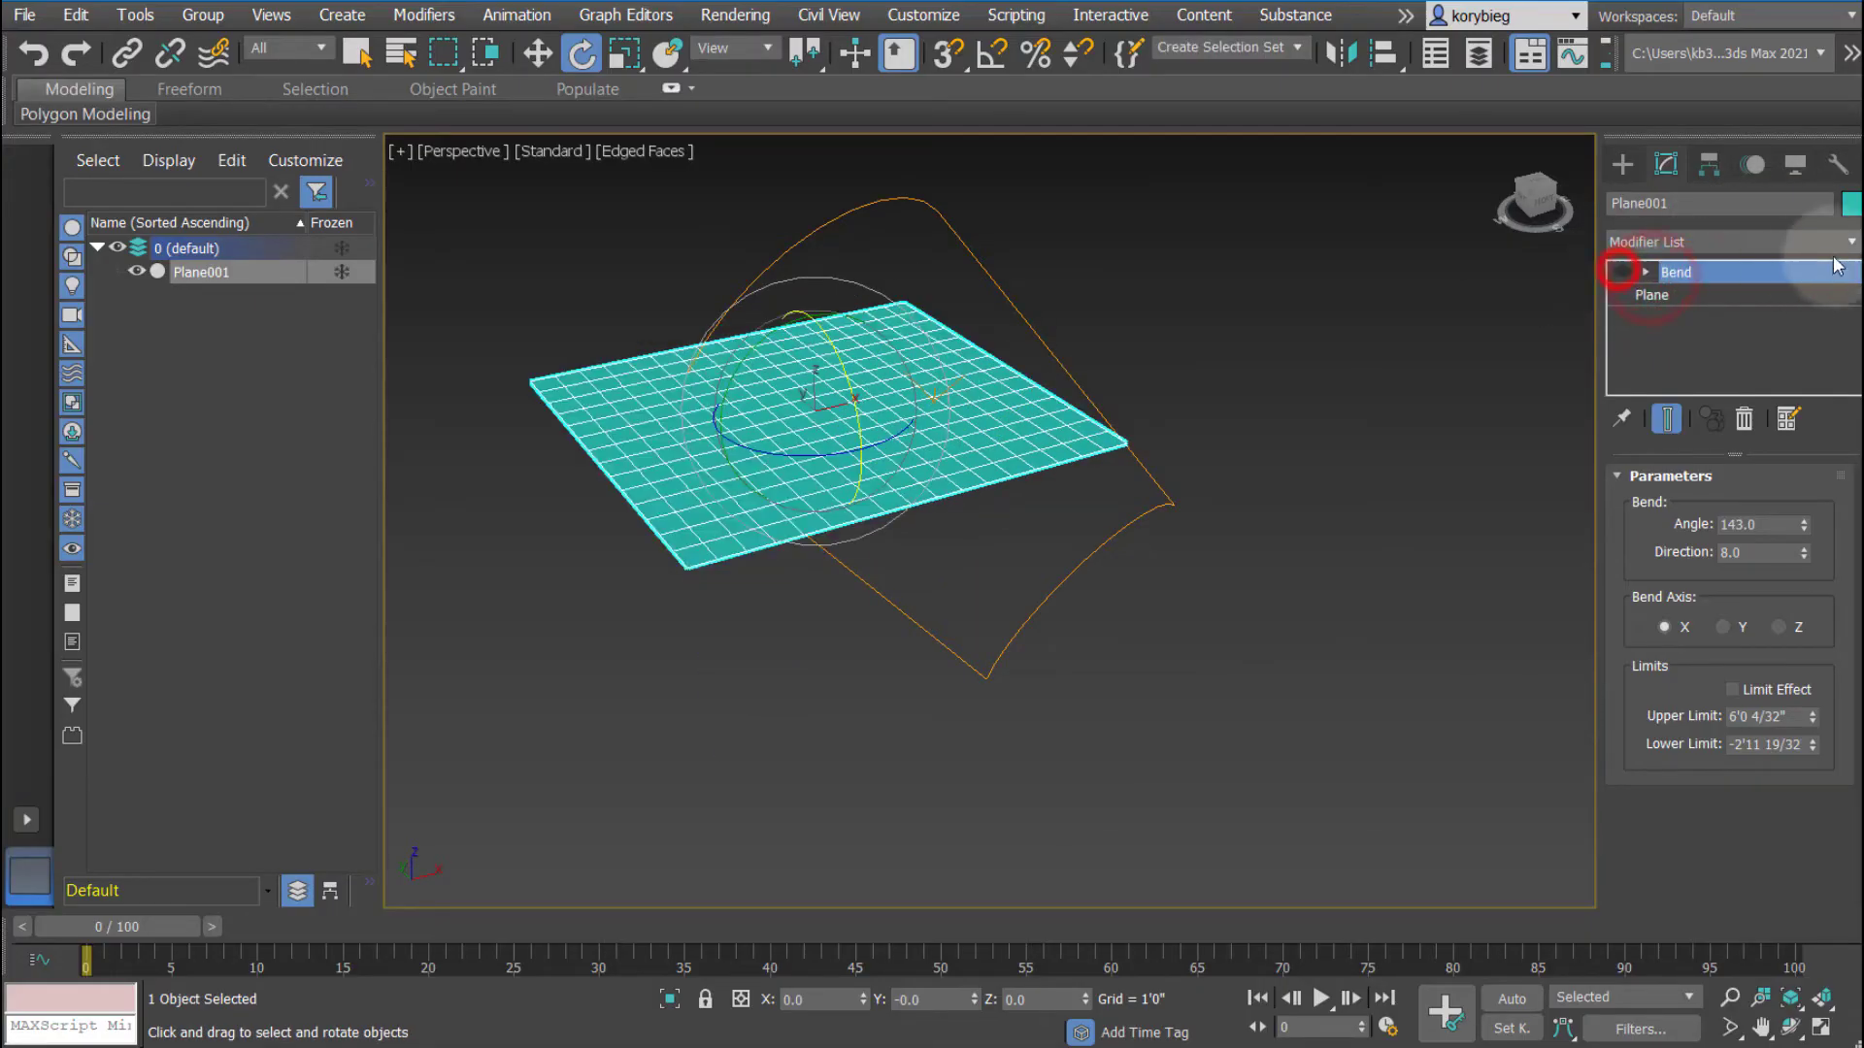
{"action": "left_click", "coordinate": [1852, 240]}
{"action": "scroll", "coordinate": [1700, 911], "scroll_direction": "down", "scroll_amount": 15}
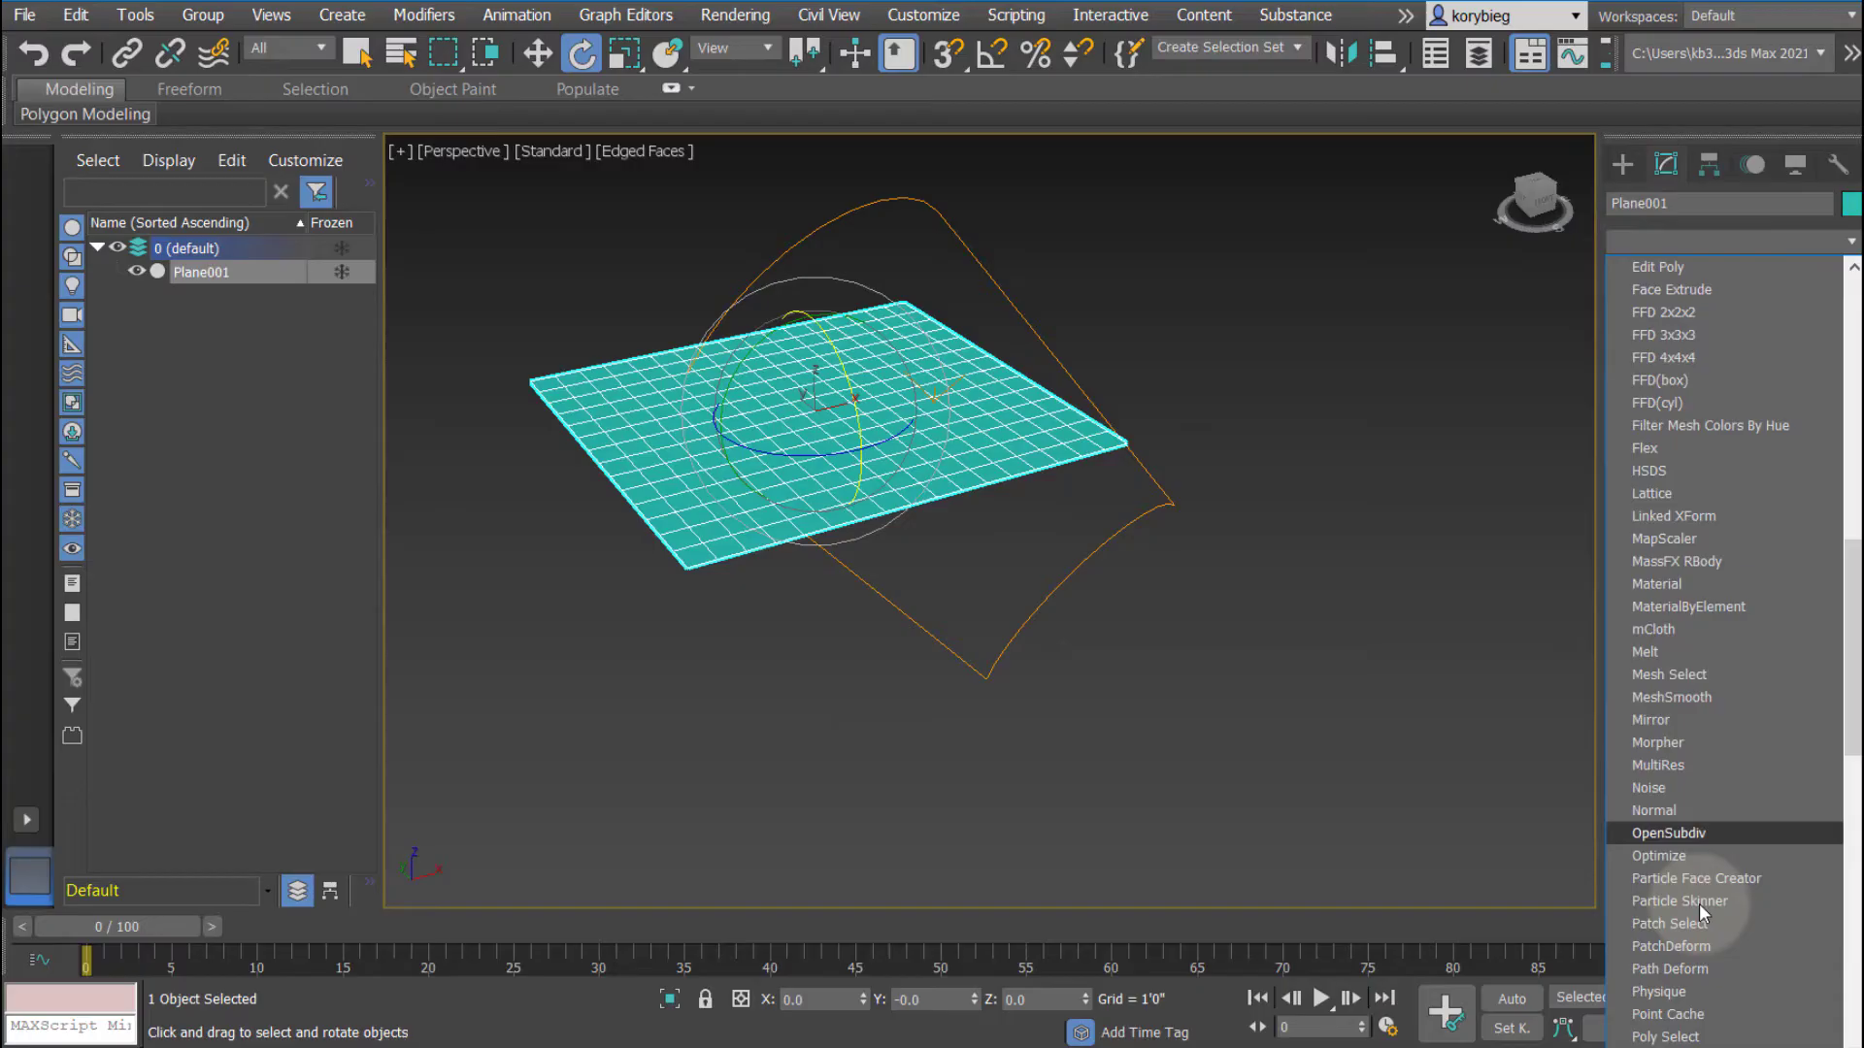
{"action": "scroll", "coordinate": [1708, 465], "scroll_direction": "down", "scroll_amount": 11}
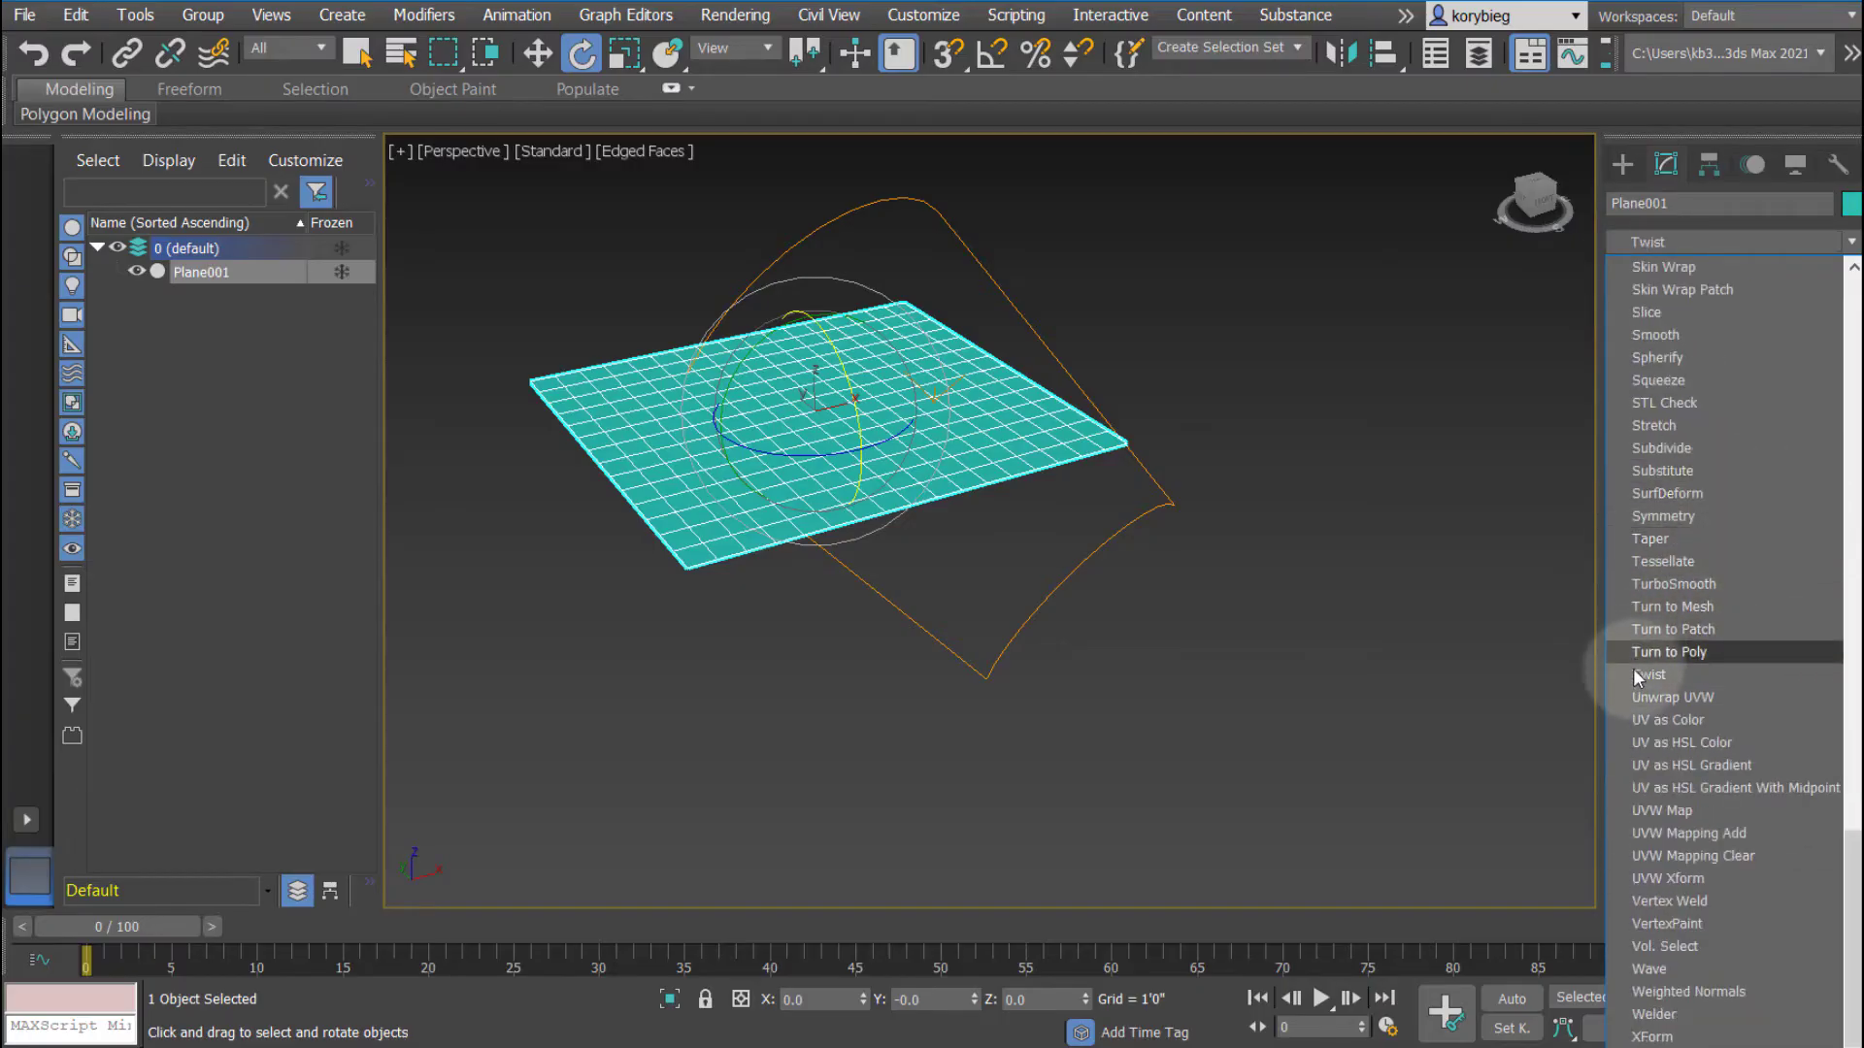
{"action": "left_click", "coordinate": [1650, 676]}
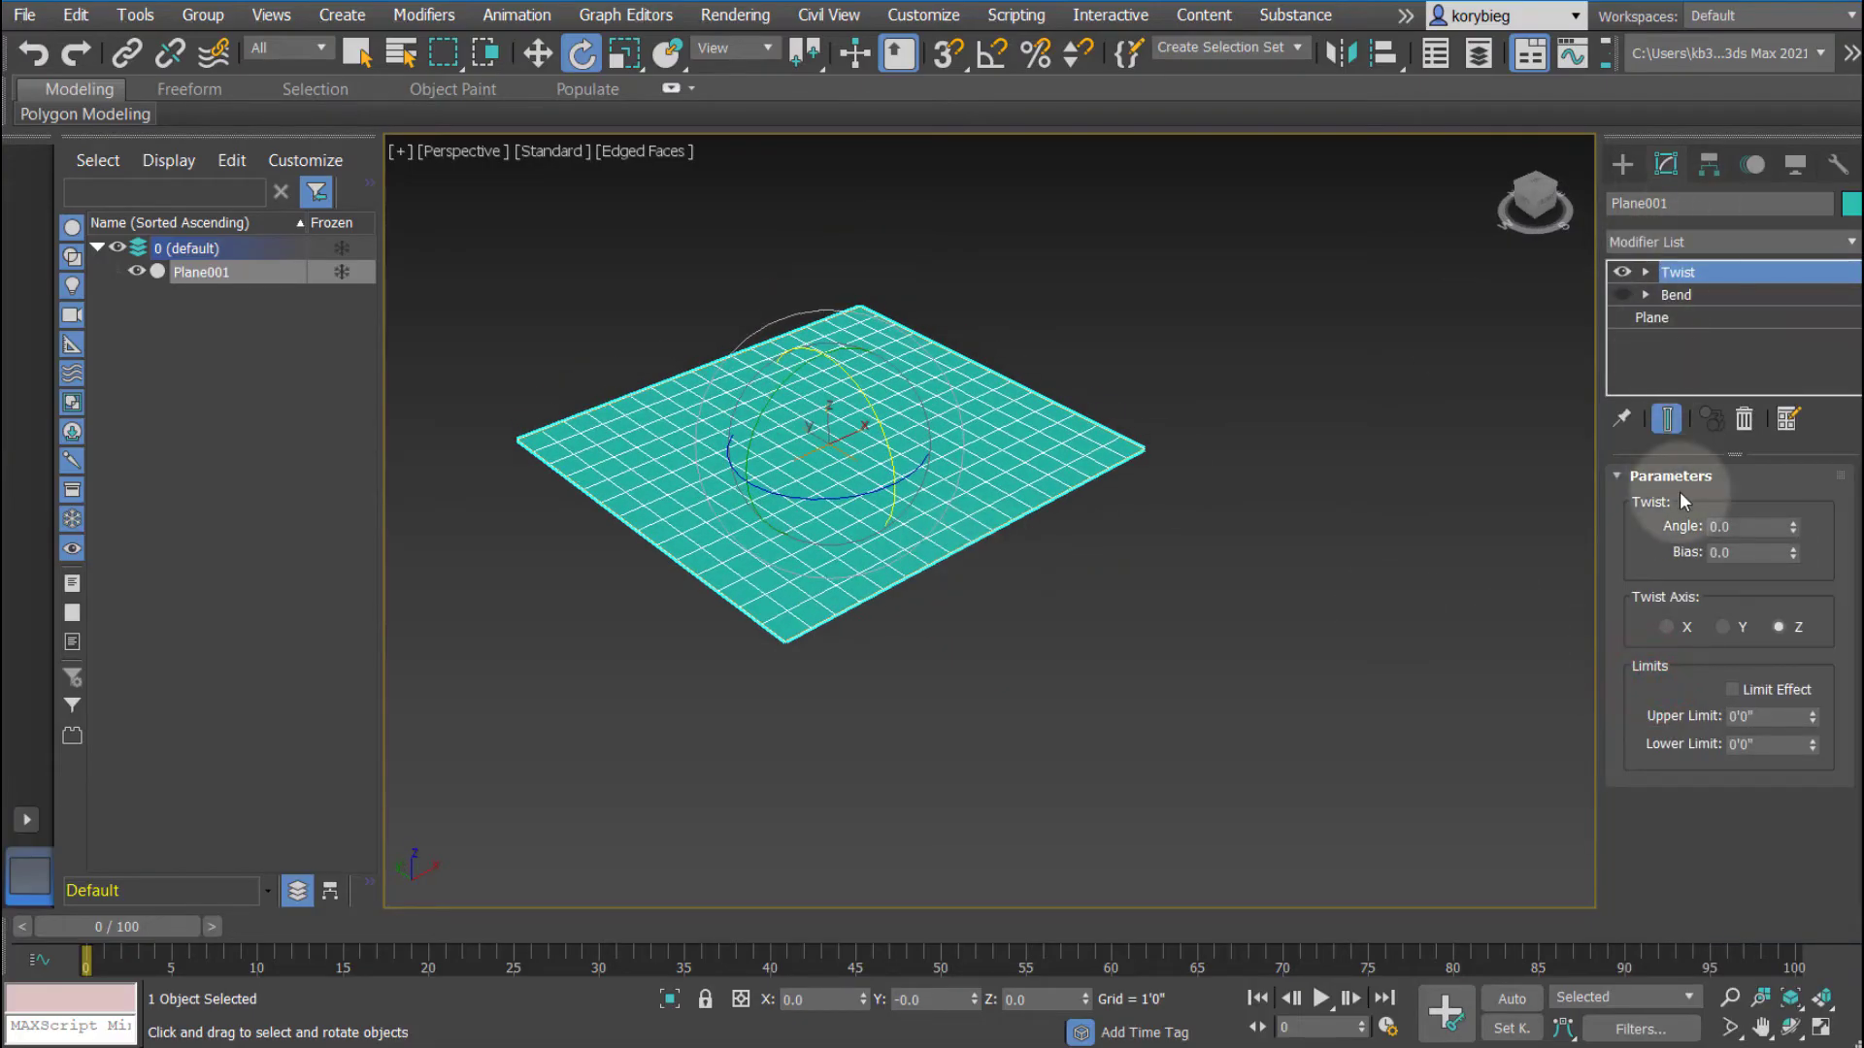
- Twist the plane about the X axis with an angle of 104 and a bias of 8.5
{"action": "left_click_drag", "start_coordinate": [1796, 528], "coordinate": [1777, 412]}
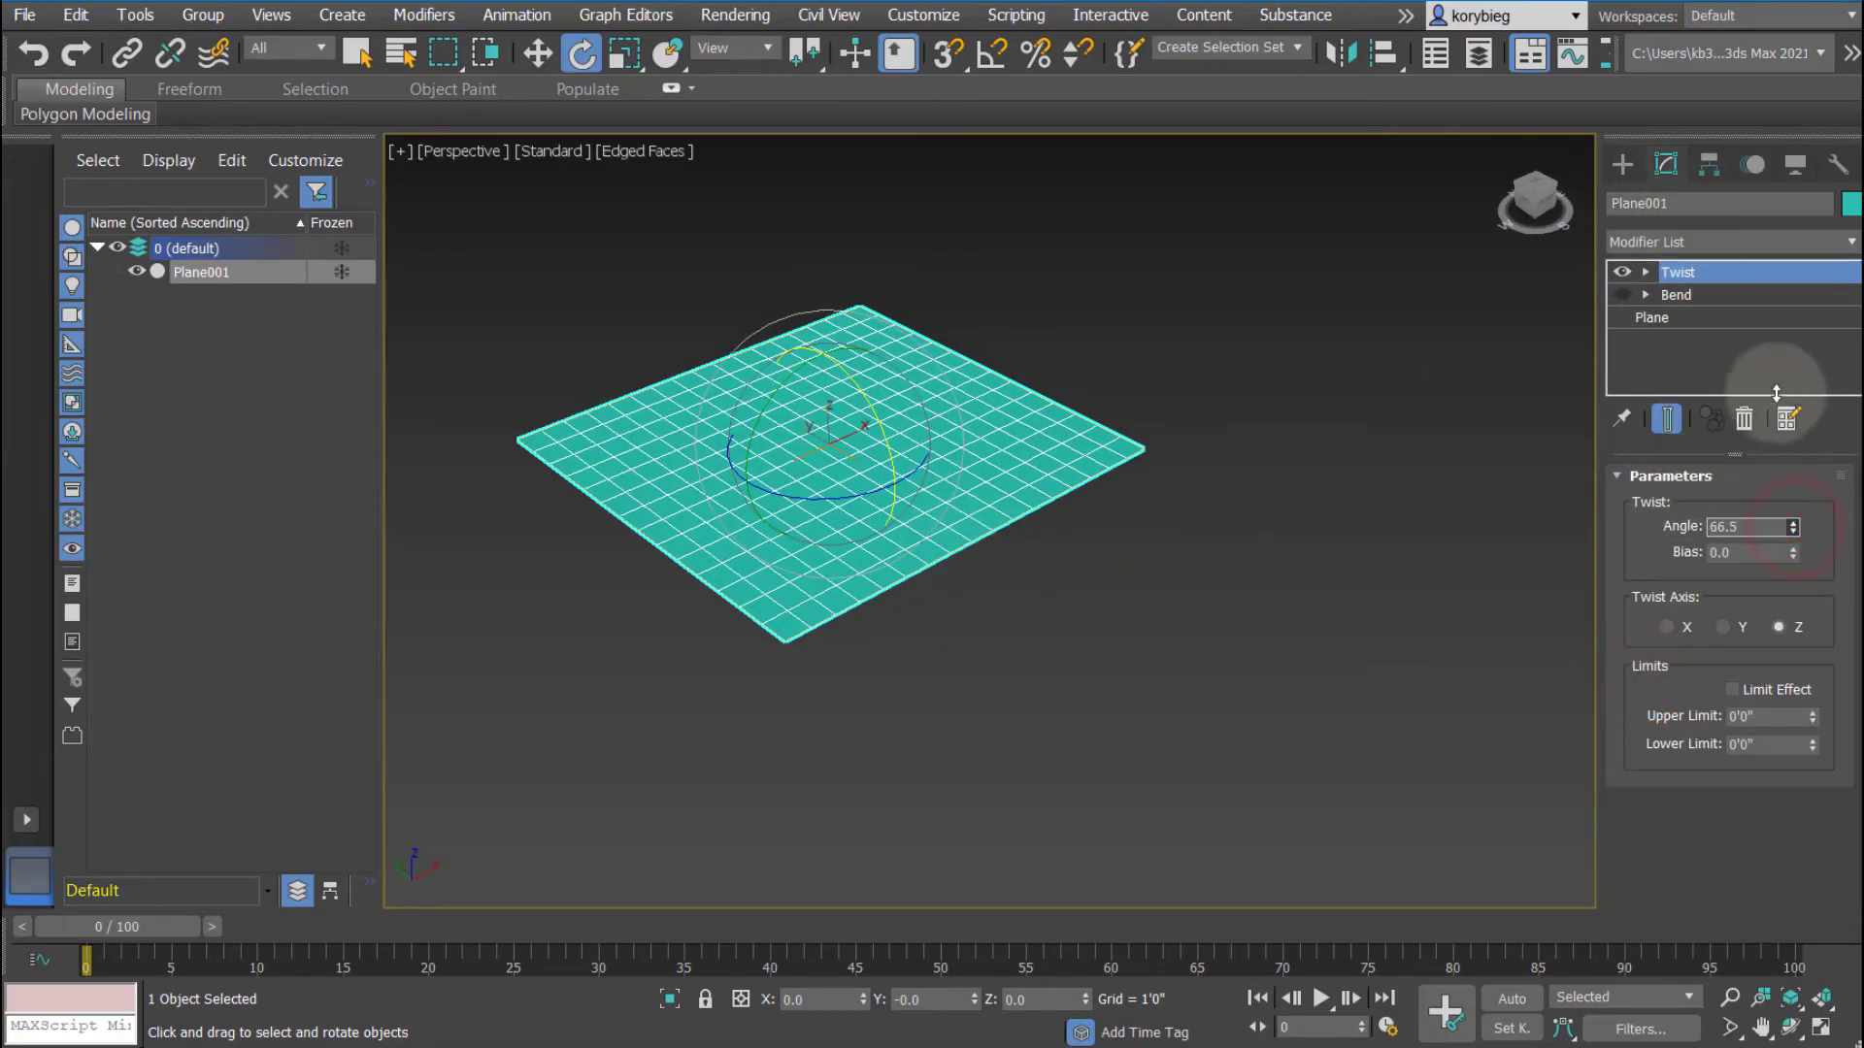
{"action": "scroll", "coordinate": [1012, 643], "scroll_direction": "up", "scroll_amount": 4}
{"action": "middle_click_drag", "start_coordinate": [1012, 643], "coordinate": [970, 694], "text": "alt"}
{"action": "left_click", "coordinate": [1666, 627]}
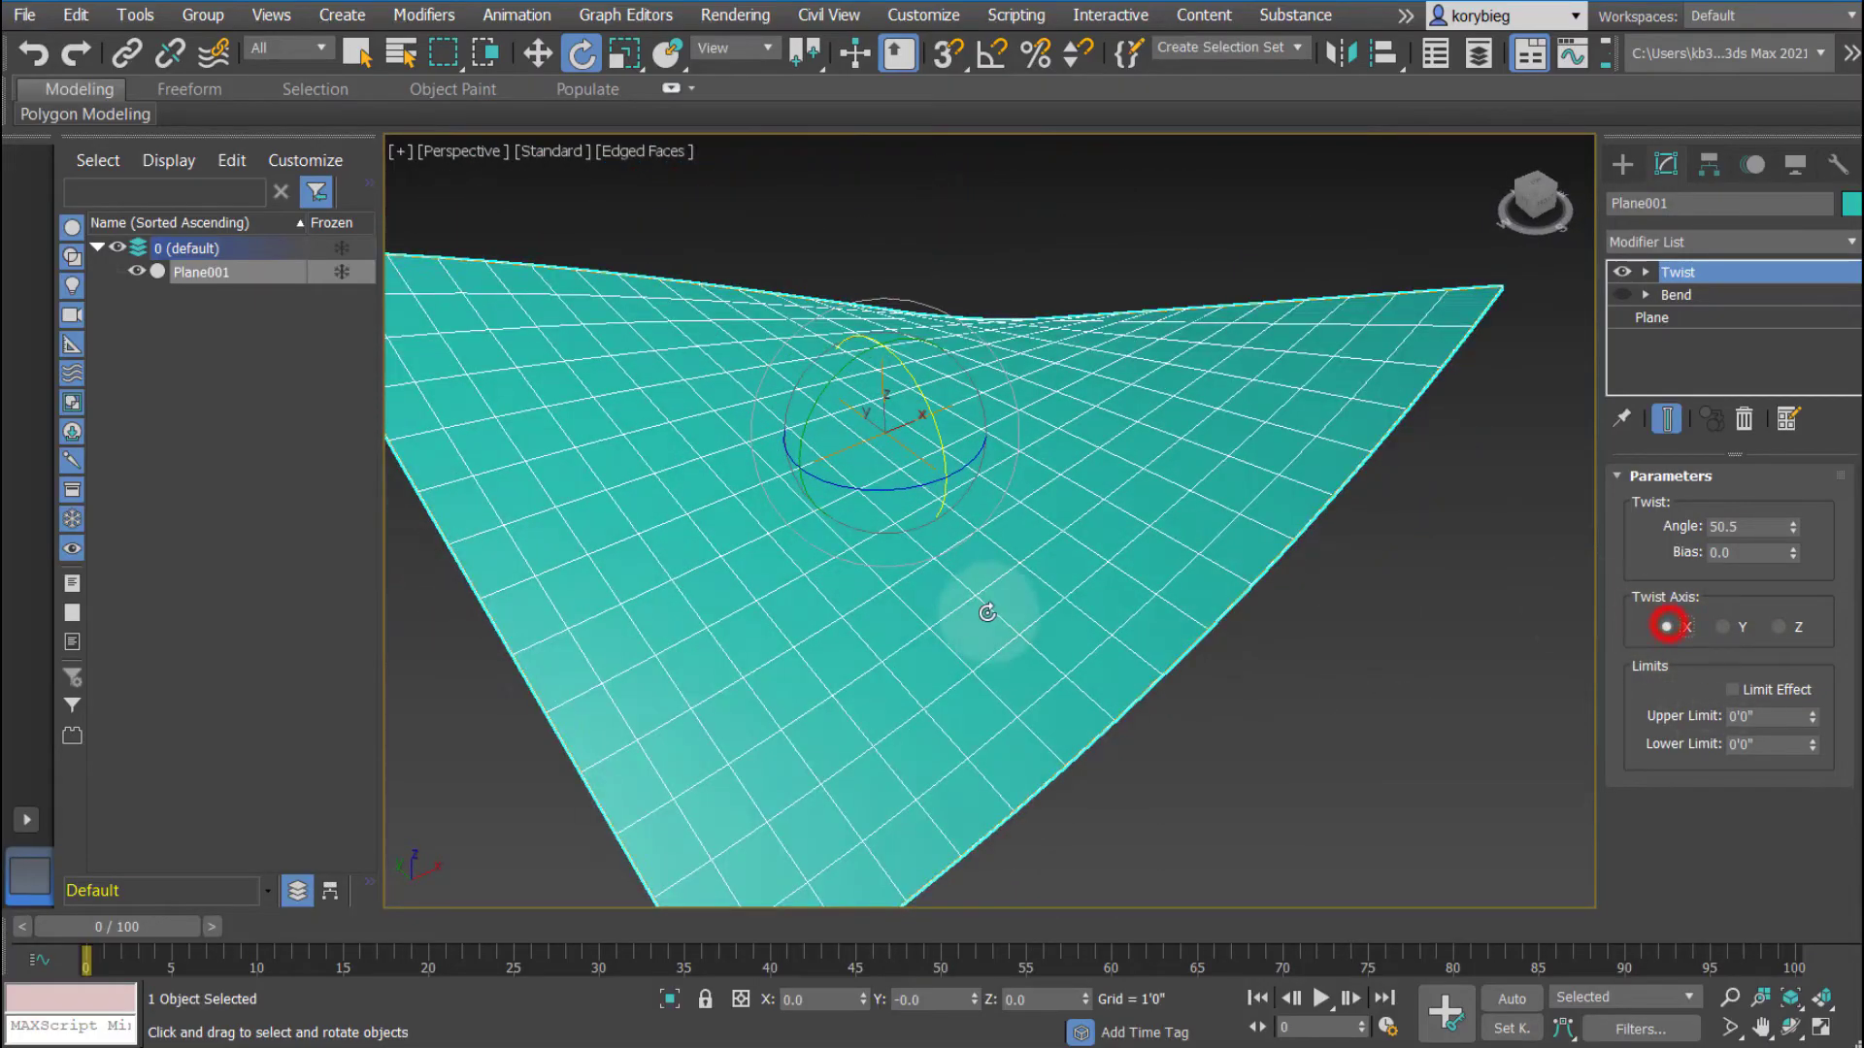
{"action": "middle_click_drag", "start_coordinate": [1003, 608], "coordinate": [807, 467], "text": "alt"}
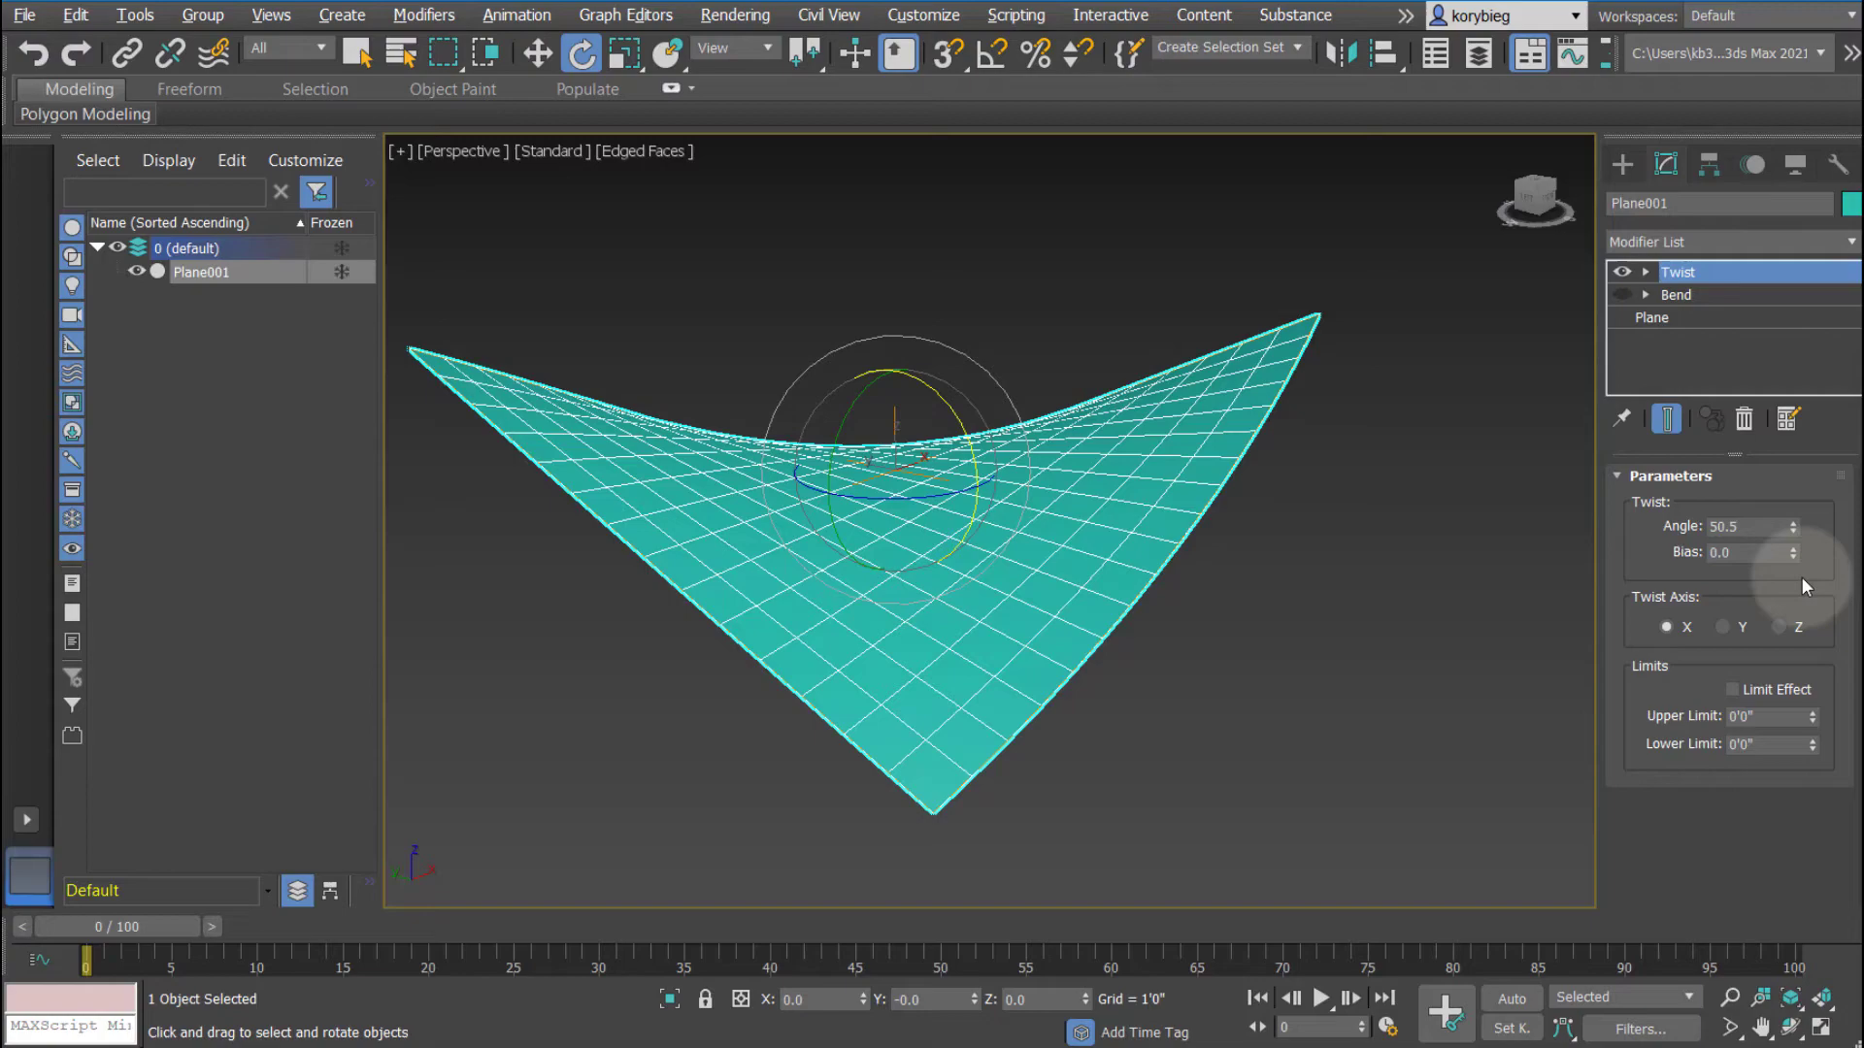
{"action": "left_click_drag", "start_coordinate": [1793, 532], "coordinate": [1776, 689]}
- Limit the Twist effect to an upper limit of 3'5 13/32" and a lower limit of -1'8 31/32"
{"action": "left_click", "coordinate": [1734, 690]}
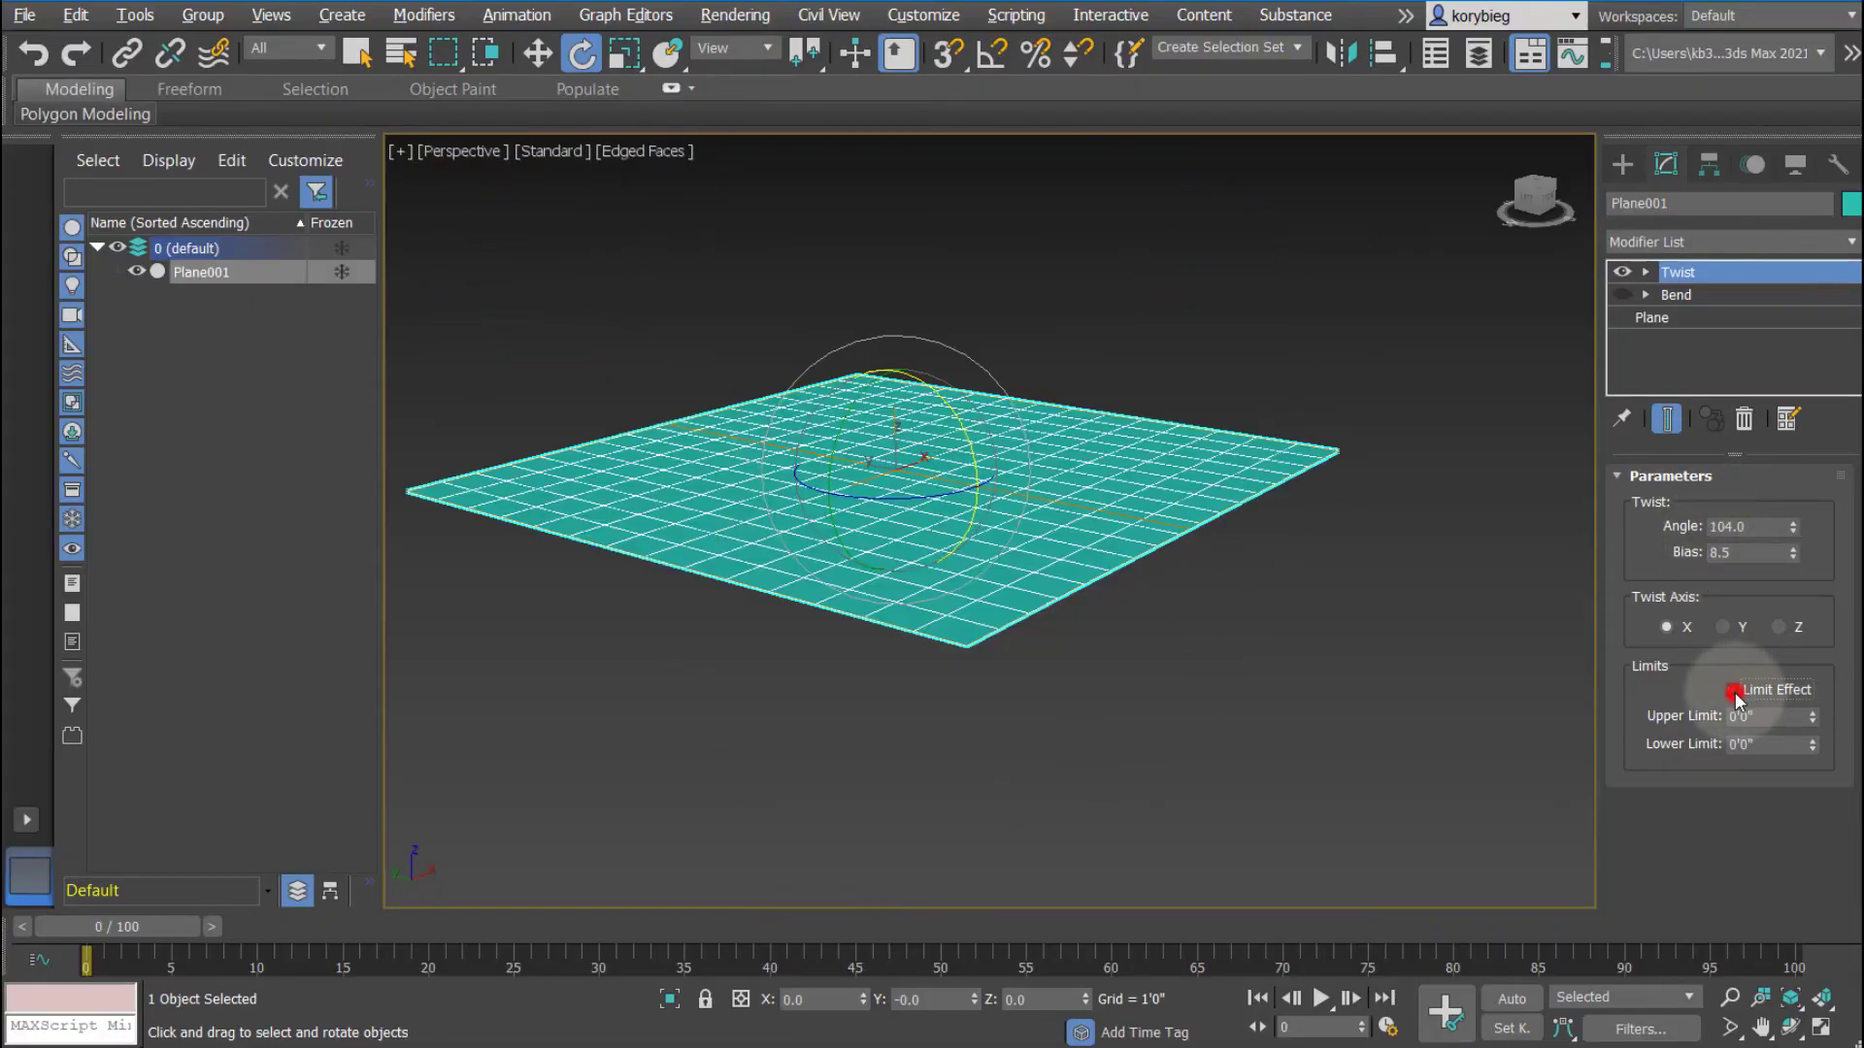
{"action": "left_click_drag", "start_coordinate": [1810, 723], "coordinate": [1810, 640]}
{"action": "mouse_move", "coordinate": [1116, 646]}
{"action": "middle_mouse_down", "text": "alt"}
{"action": "mouse_move", "coordinate": [1090, 645]}
{"action": "mouse_move", "coordinate": [1103, 597]}
{"action": "mouse_move", "coordinate": [1115, 643]}
{"action": "middle_mouse_up", "text": "alt"}
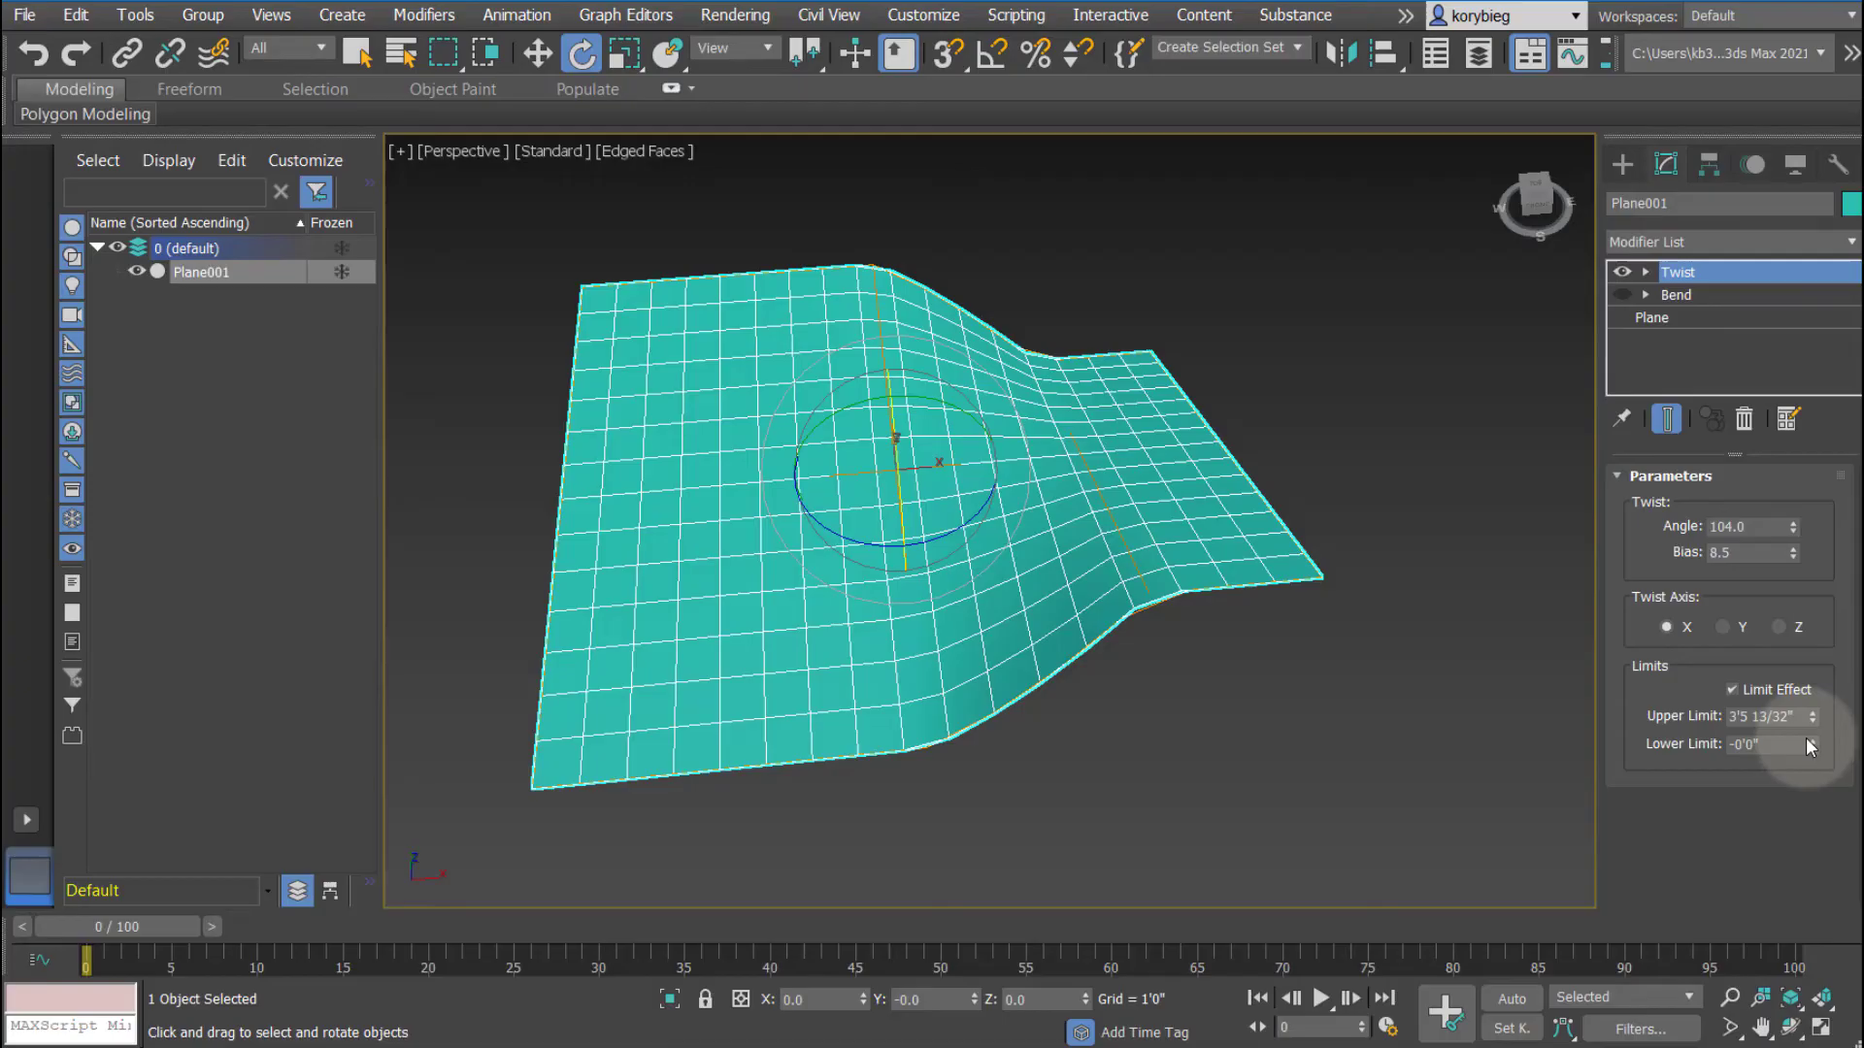
{"action": "left_click_drag", "start_coordinate": [1810, 744], "coordinate": [1849, 781]}
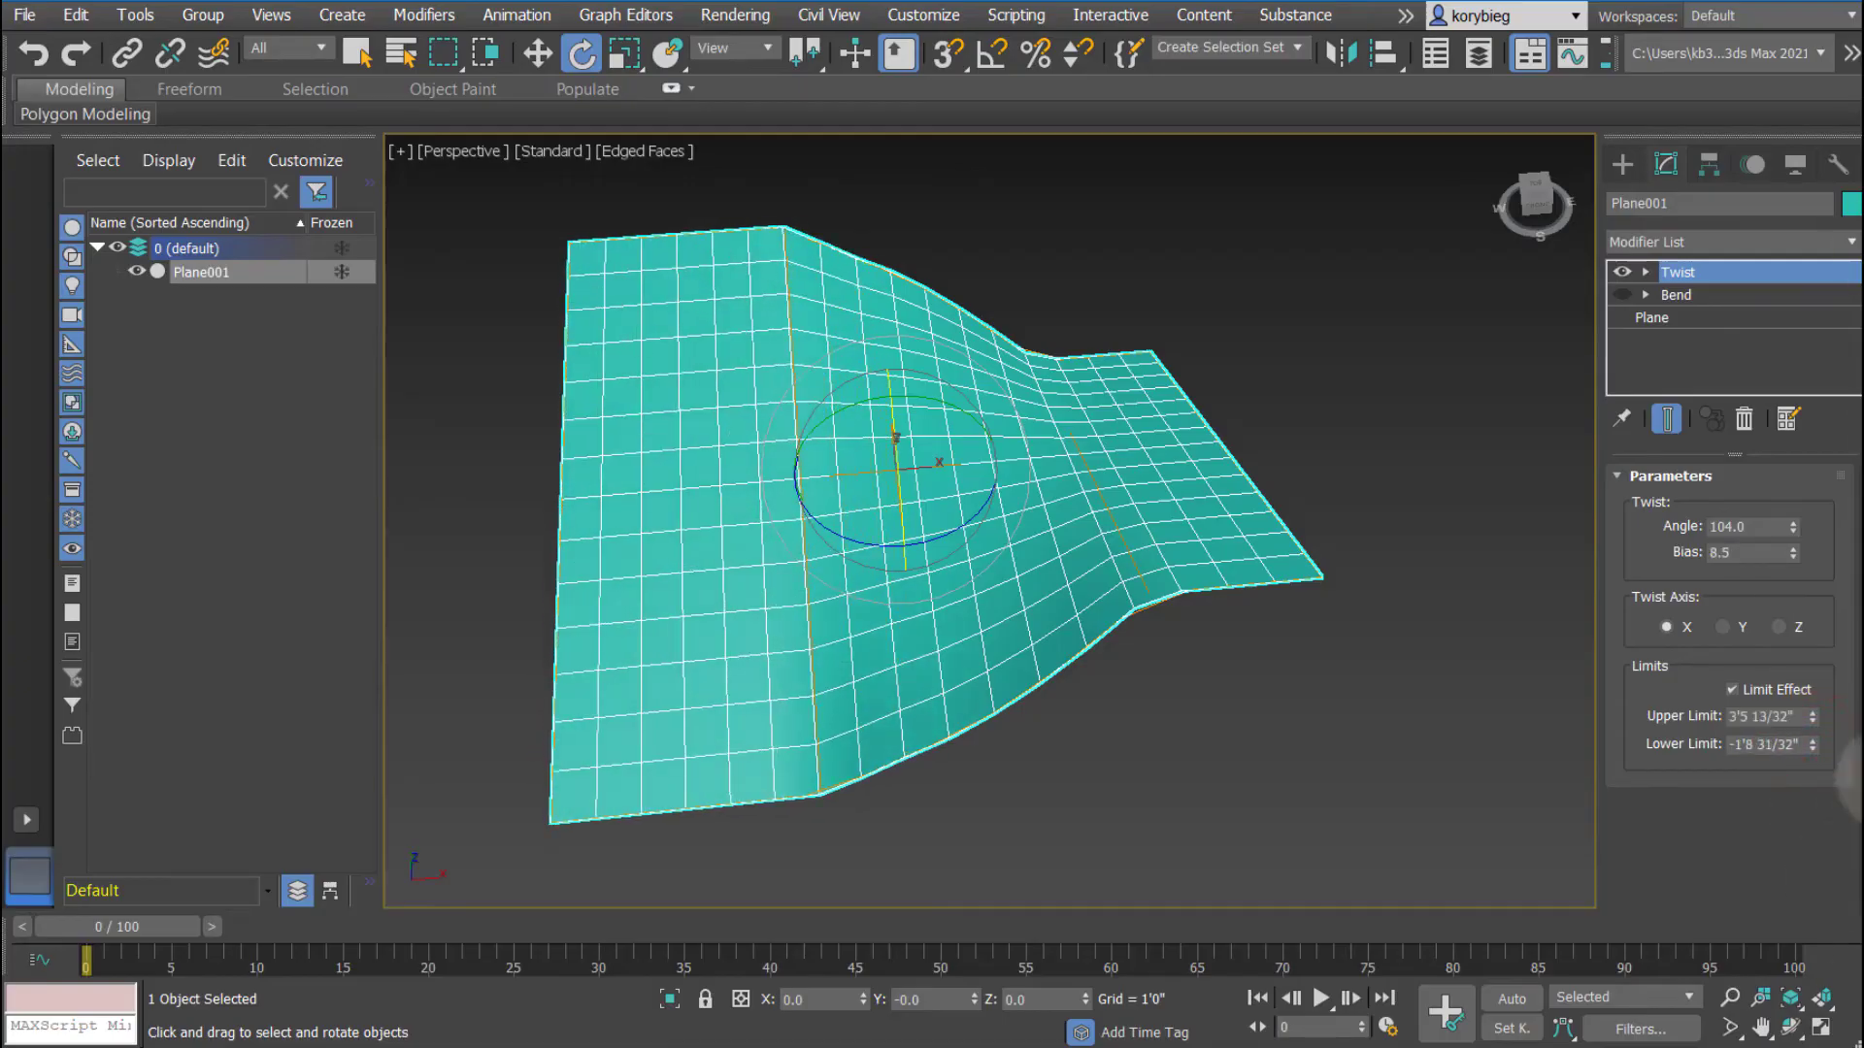
{"action": "mouse_move", "coordinate": [1219, 631]}
{"action": "middle_mouse_down", "text": "alt"}
{"action": "mouse_move", "coordinate": [1203, 574]}
{"action": "mouse_move", "coordinate": [1233, 619]}
{"action": "middle_mouse_up", "text": "alt"}
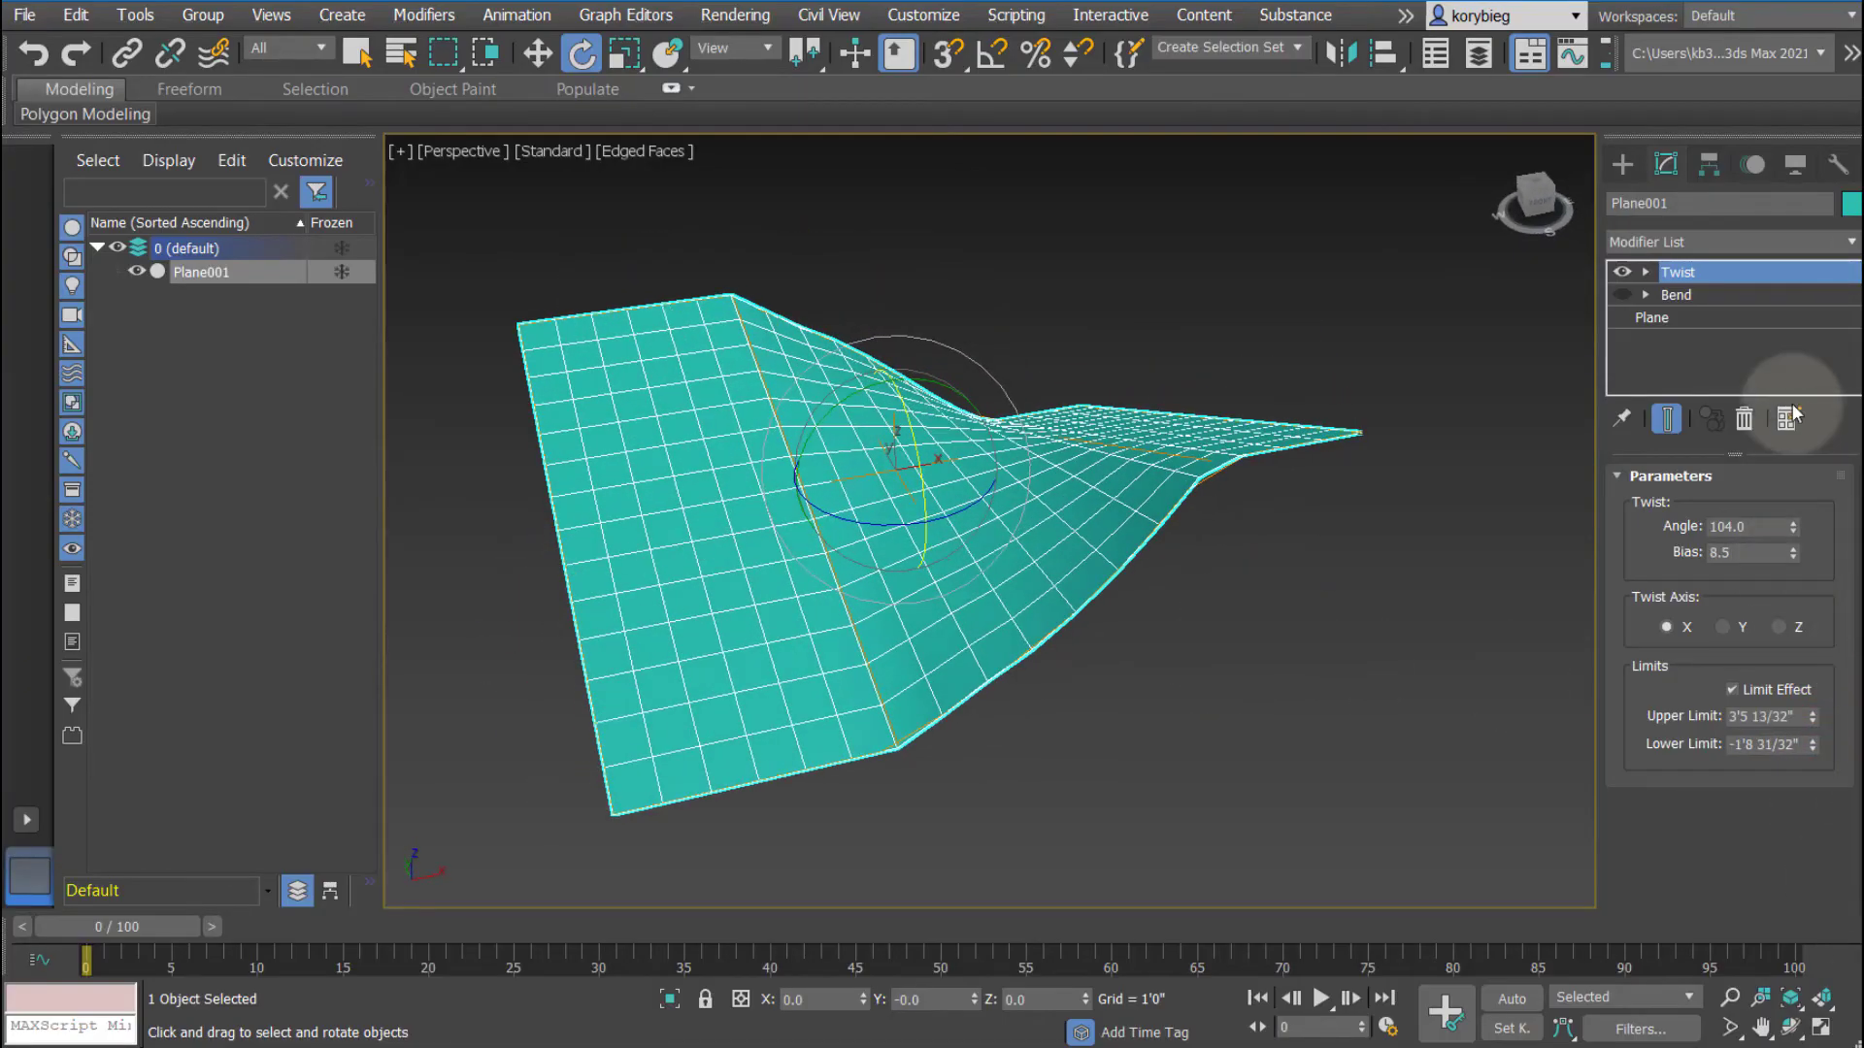
- Increase the base plane's length and width segments to give the twisted surface a denser mesh
{"action": "left_click", "coordinate": [1650, 317]}
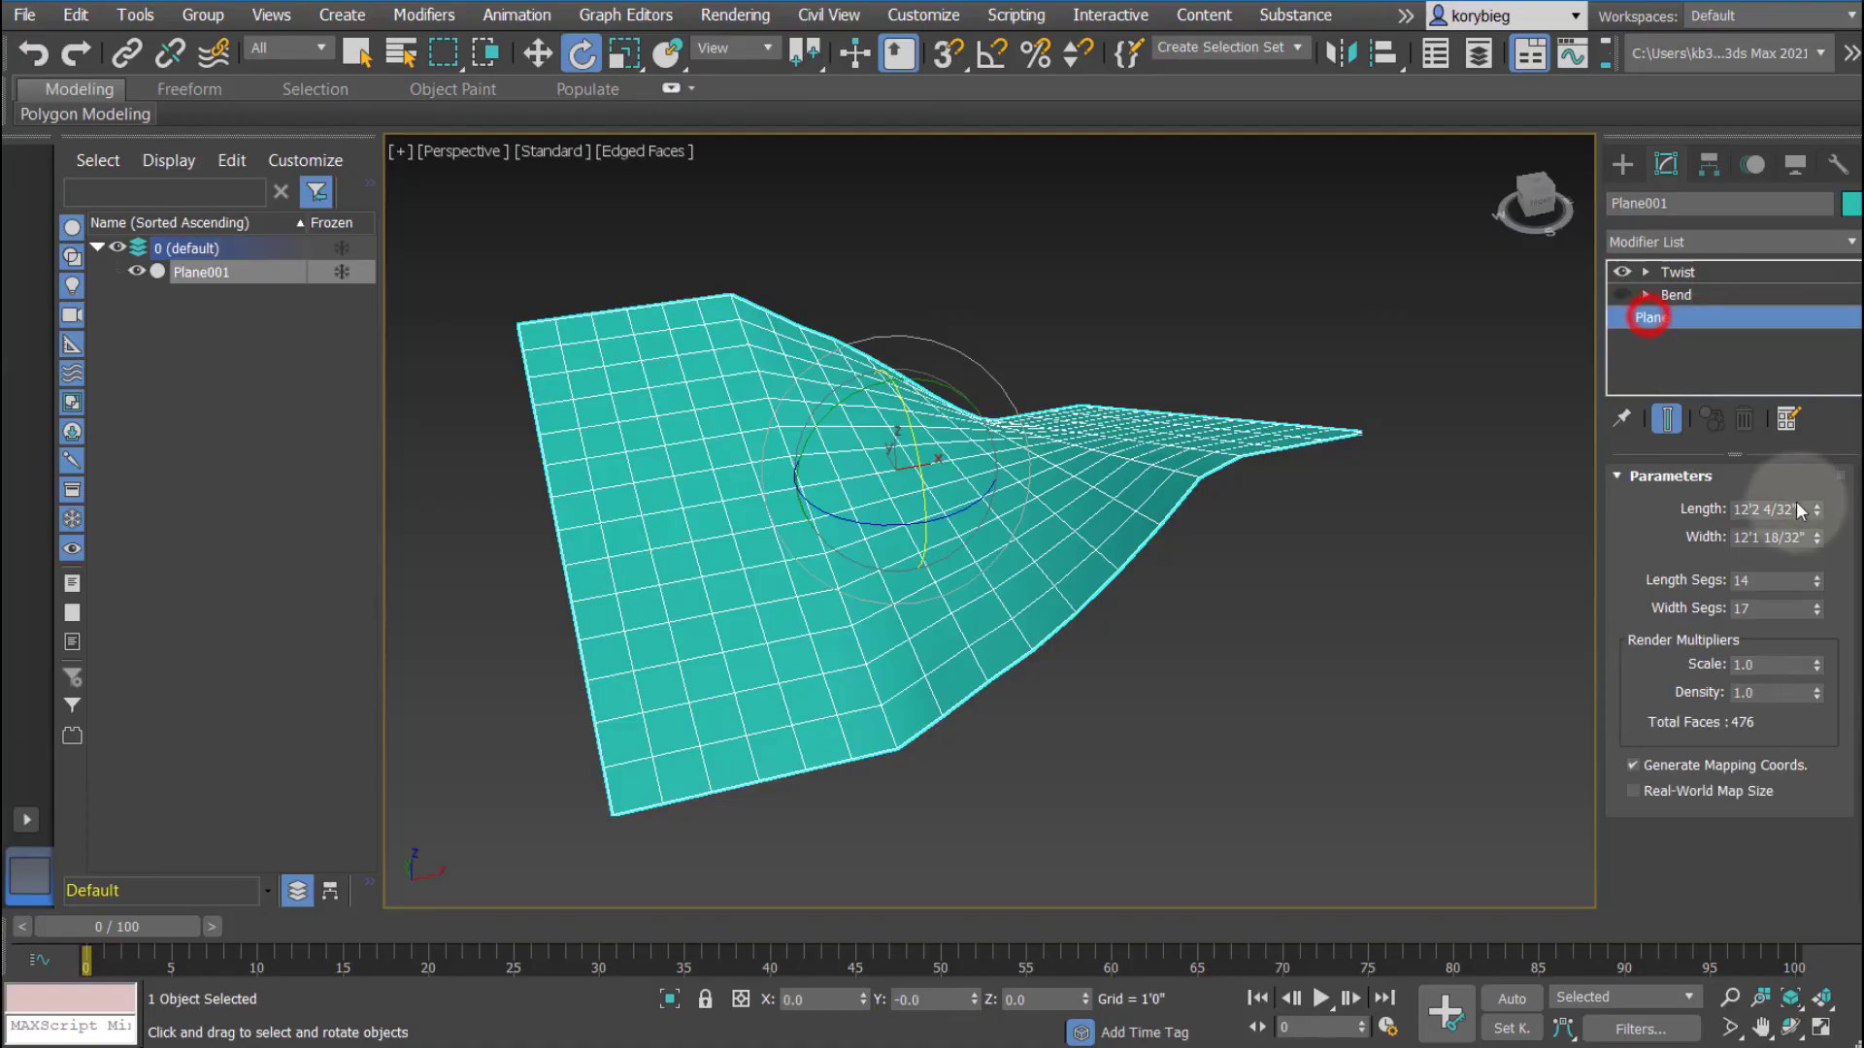
{"action": "left_click", "coordinate": [1816, 576]}
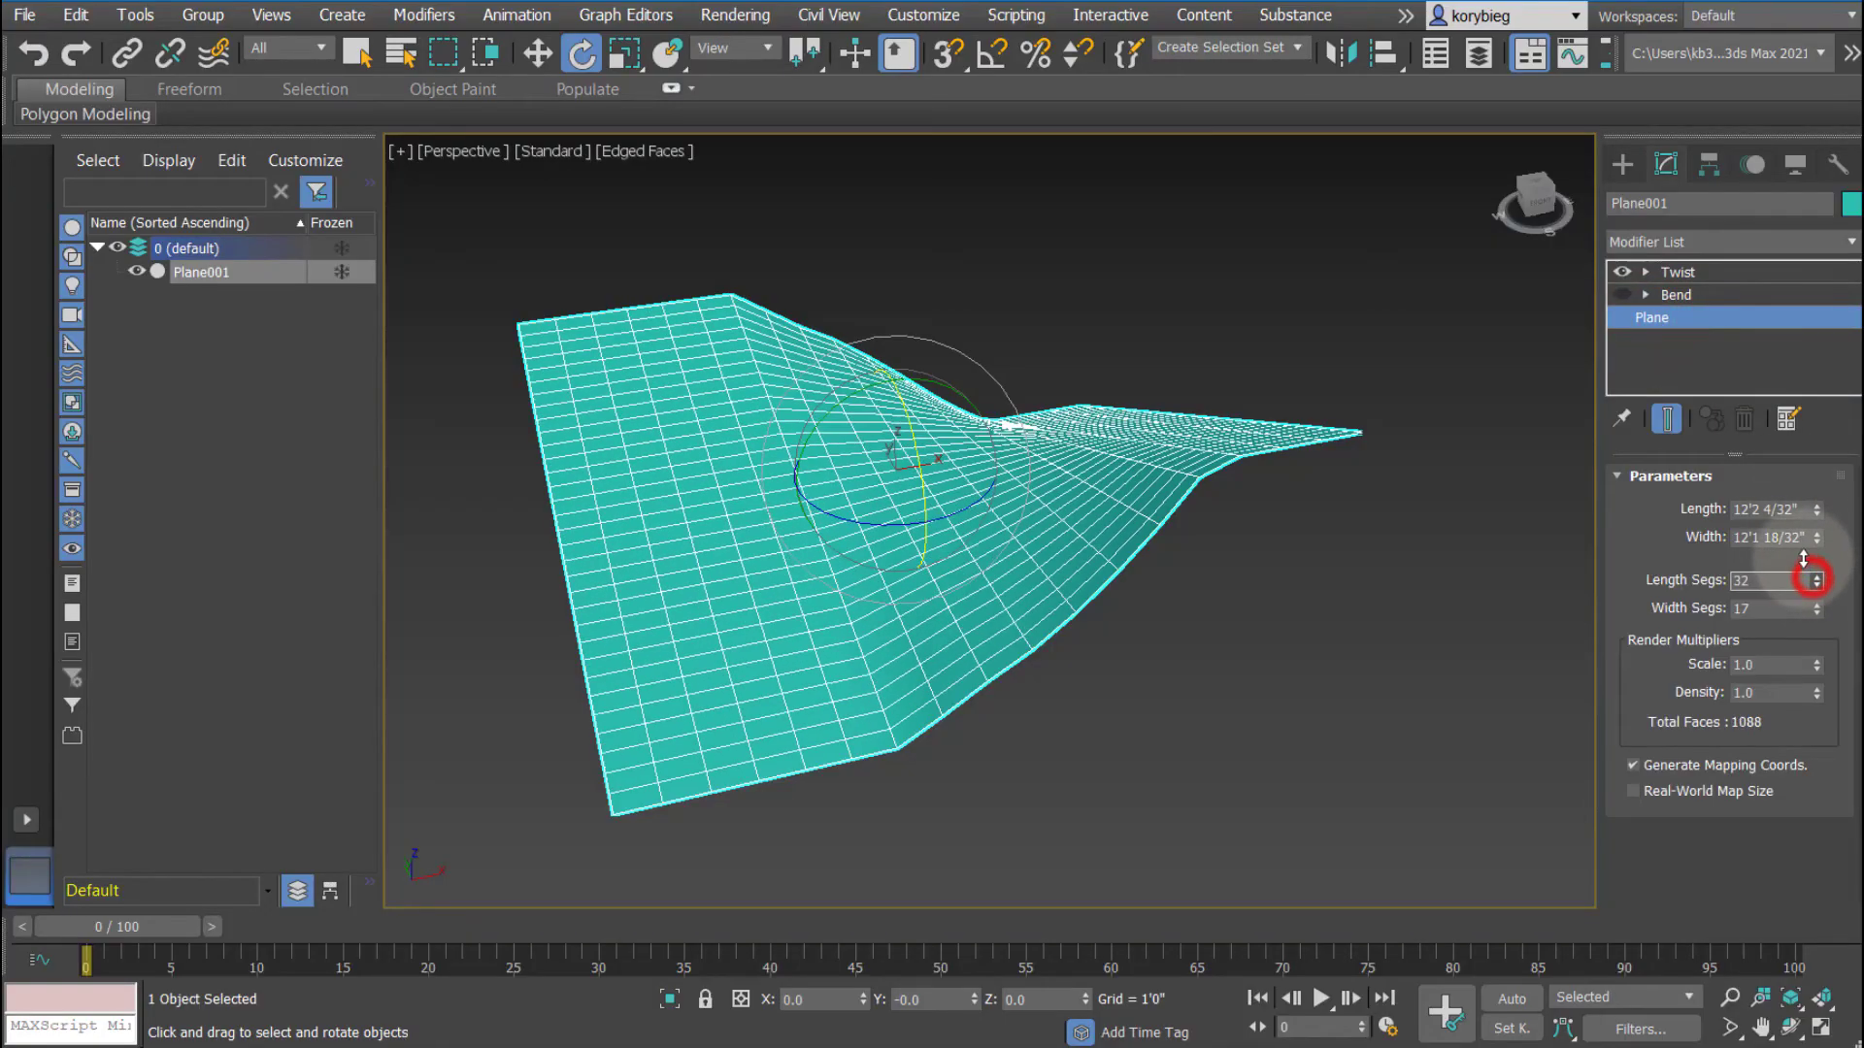
{"action": "left_click", "coordinate": [1816, 609]}
{"action": "middle_click_drag", "start_coordinate": [1139, 611], "coordinate": [999, 878], "text": "alt"}
- Rotate the Twist modifier's gizmo freely so that the twist runs diagonally across the plane
{"action": "left_click", "coordinate": [1675, 272]}
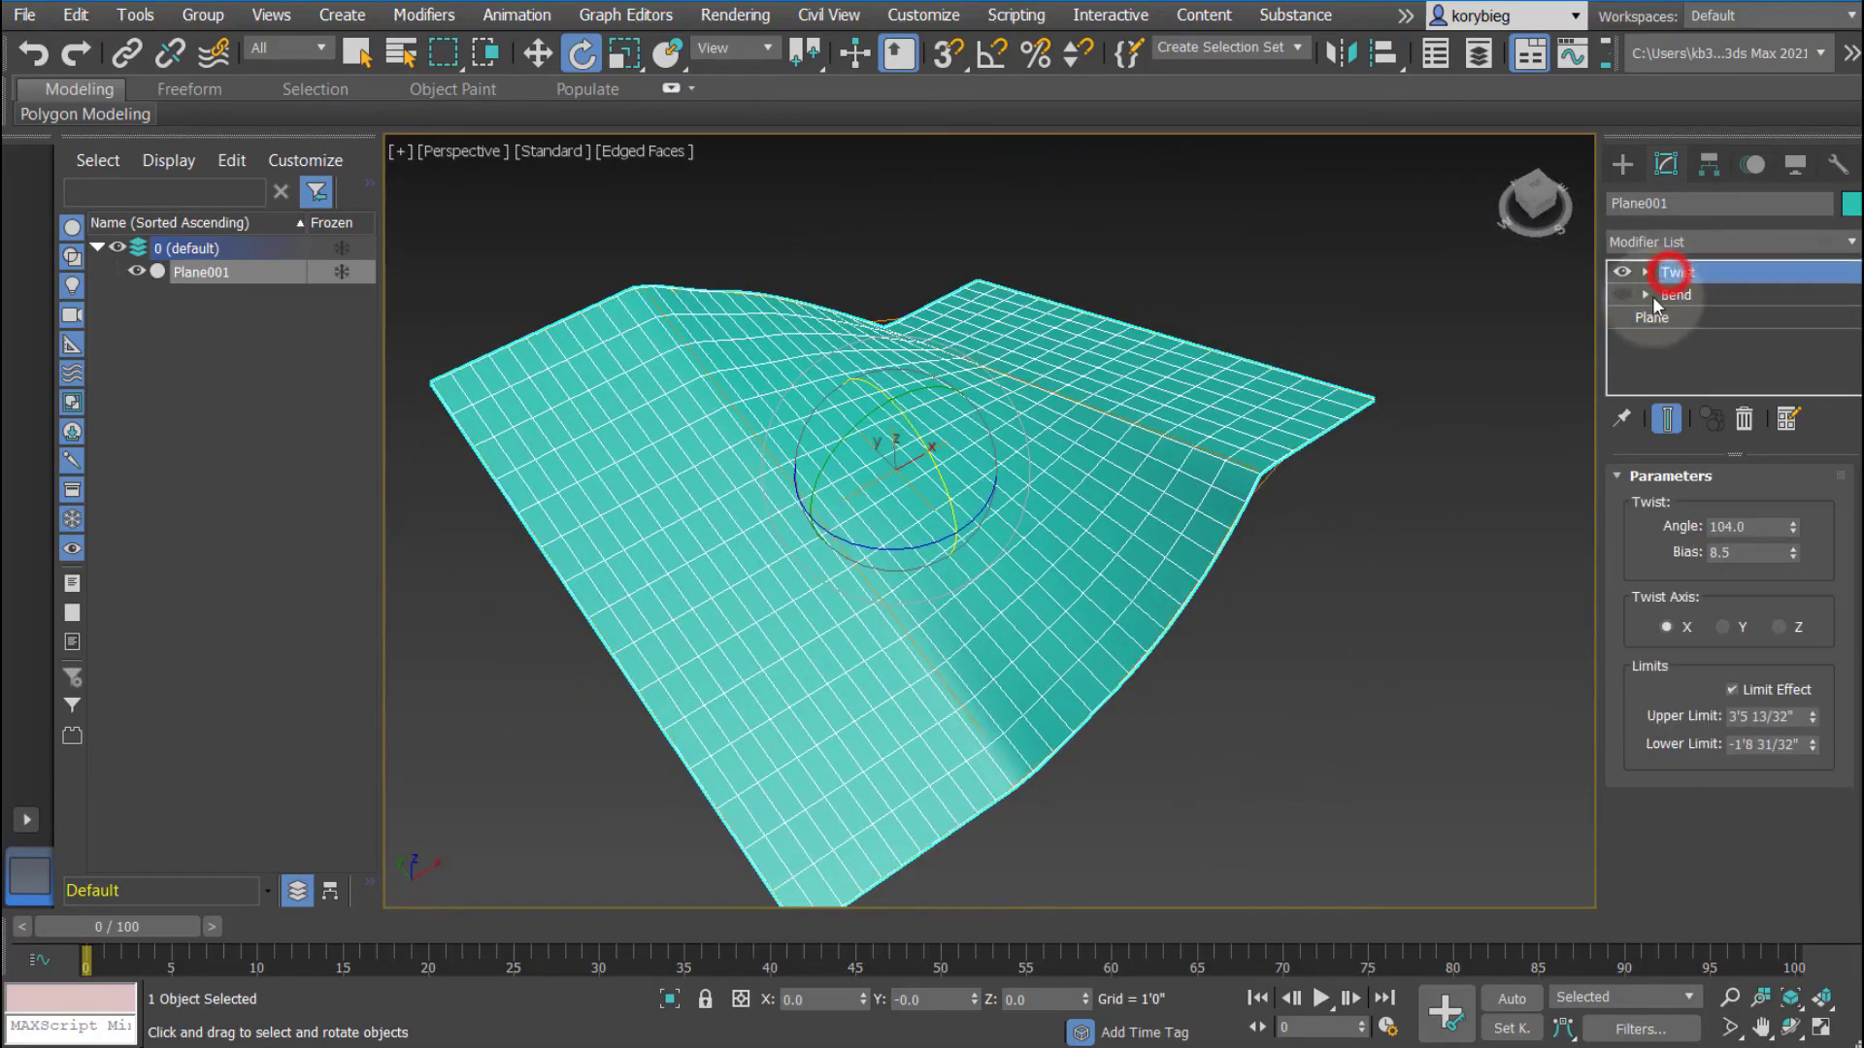
{"action": "middle_click_drag", "start_coordinate": [1078, 689], "coordinate": [1024, 733], "text": "alt"}
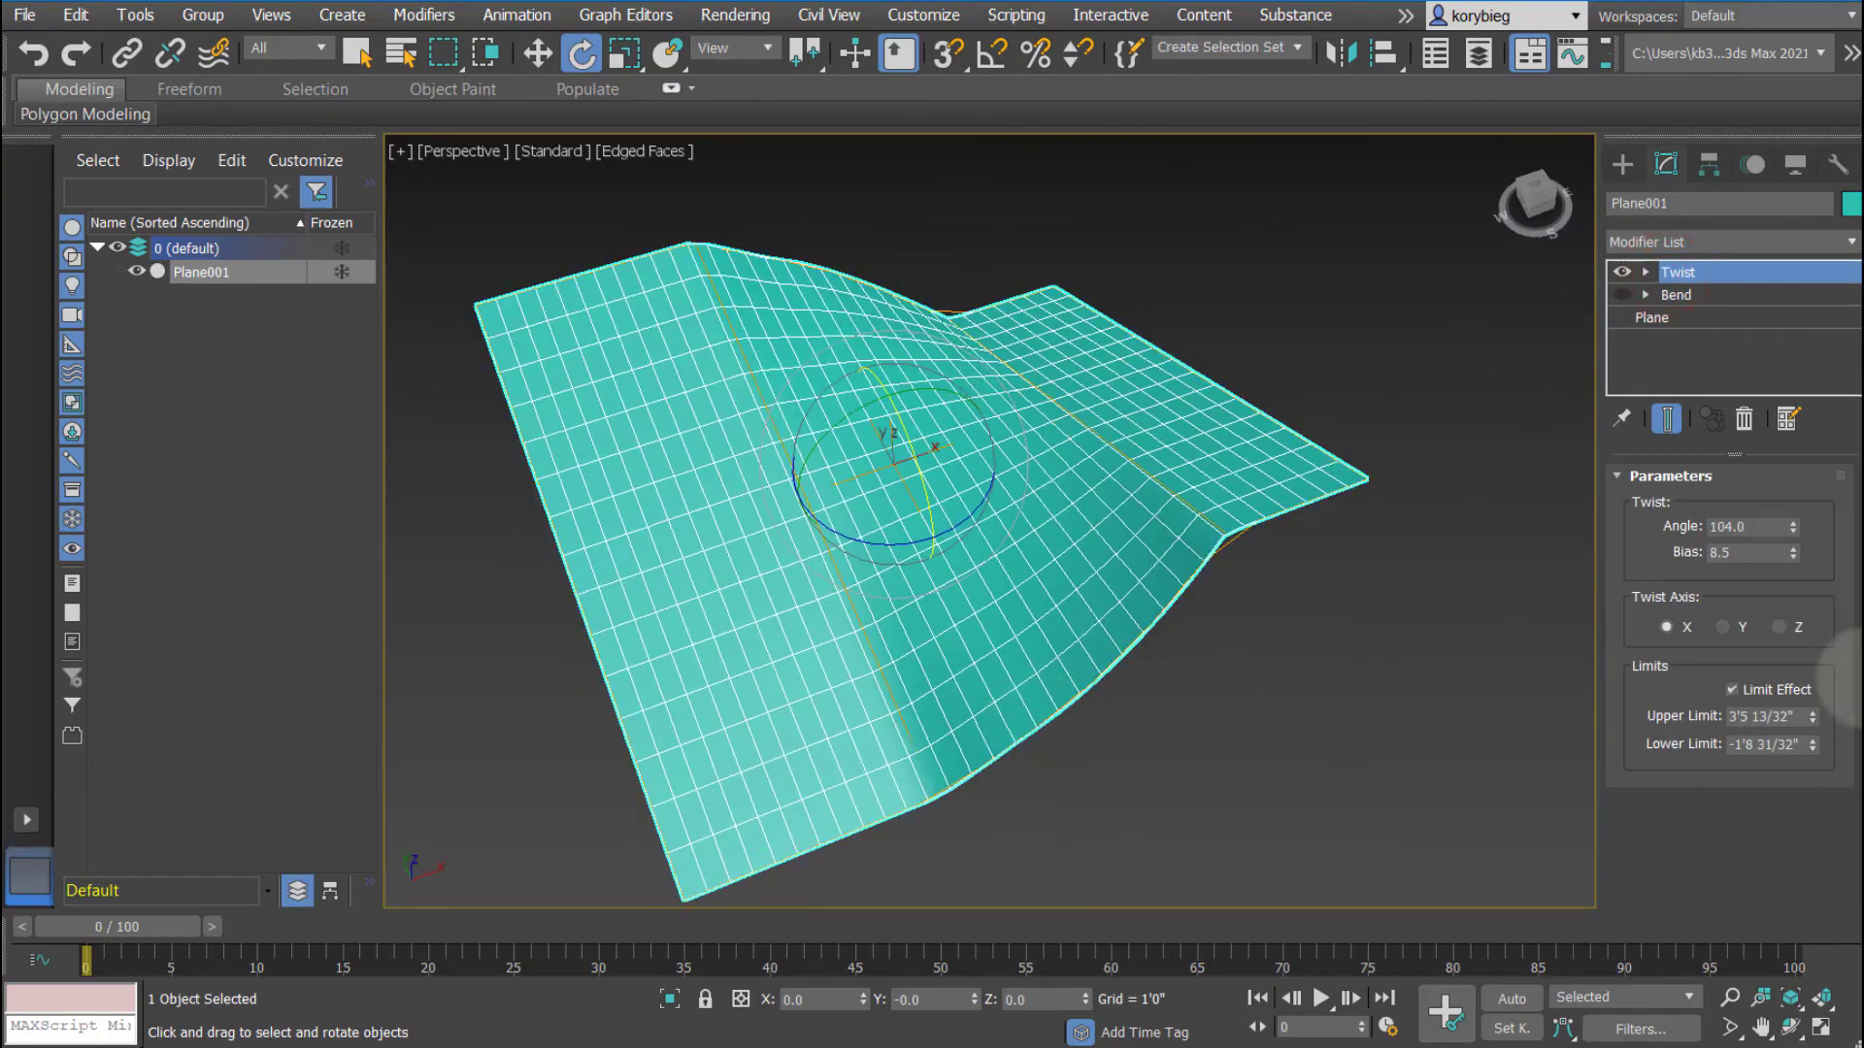
{"action": "left_click", "coordinate": [1645, 273]}
{"action": "left_click", "coordinate": [1689, 294]}
{"action": "middle_click_drag", "start_coordinate": [1114, 691], "coordinate": [1155, 685], "text": "alt"}
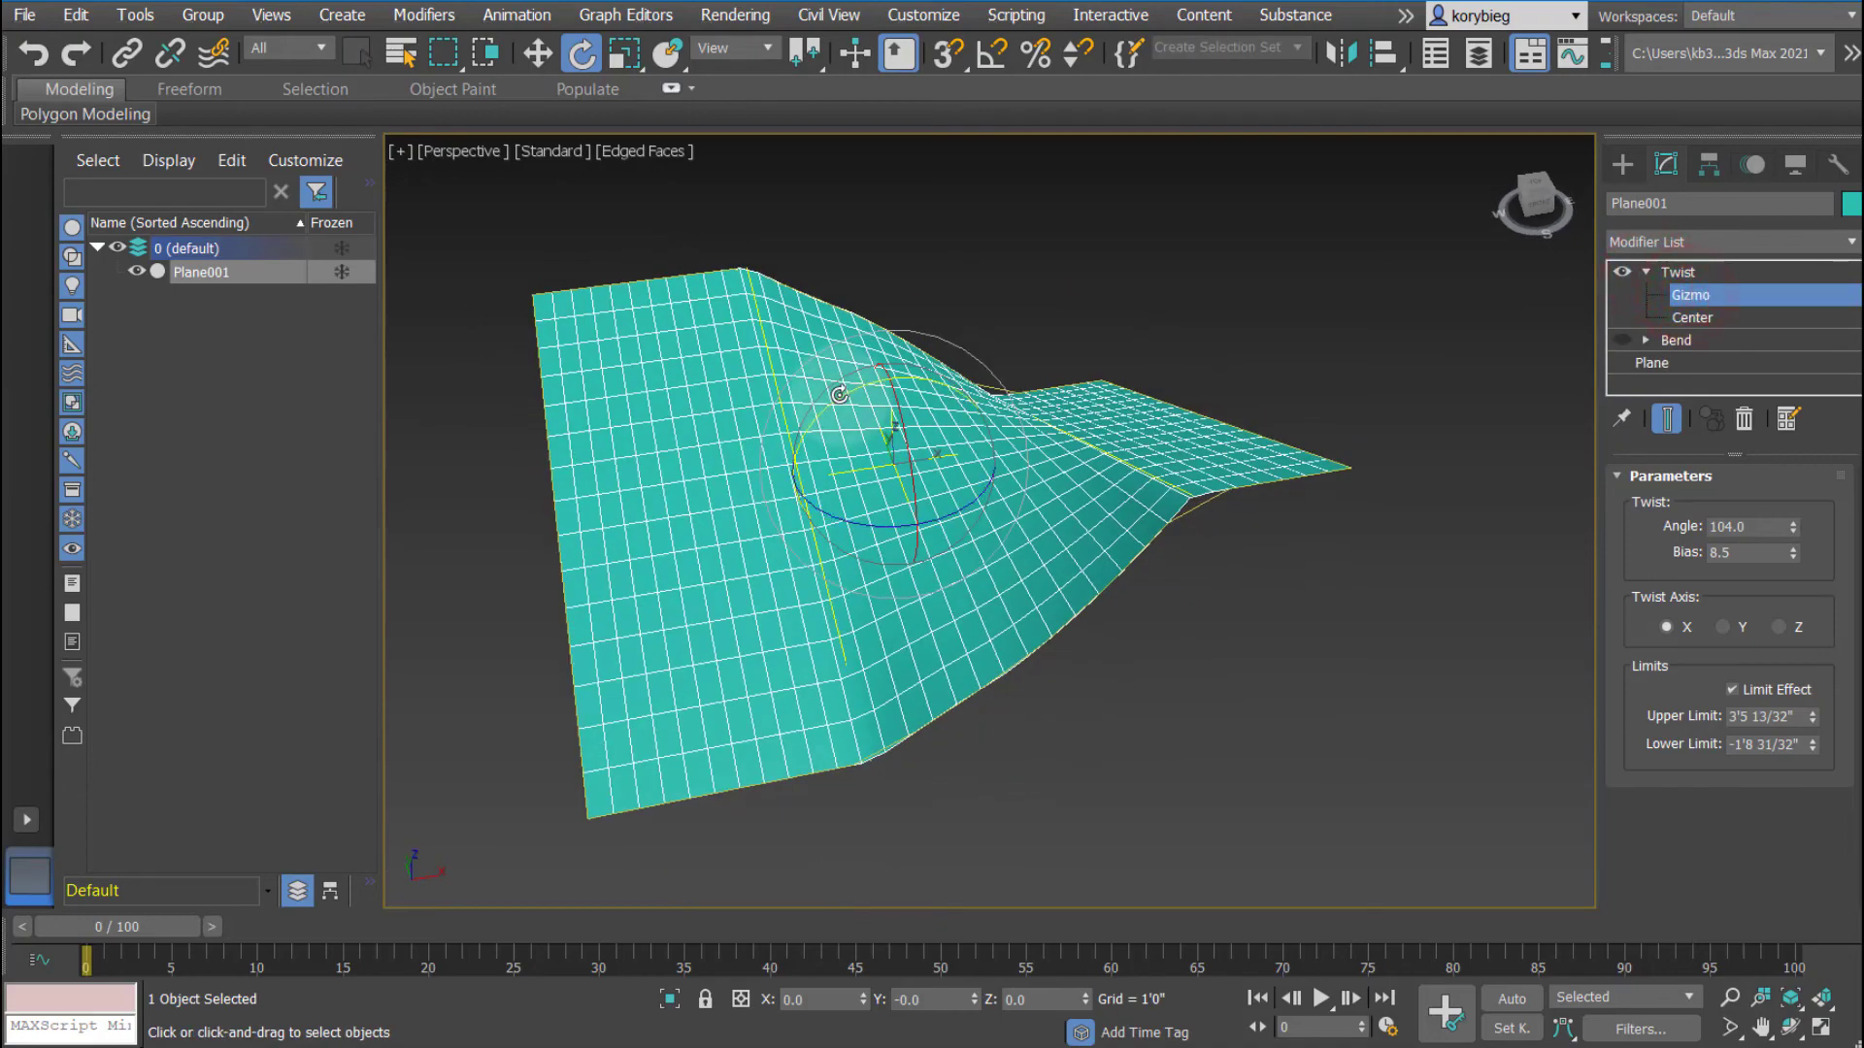
{"action": "left_click_drag", "start_coordinate": [839, 395], "coordinate": [999, 503]}
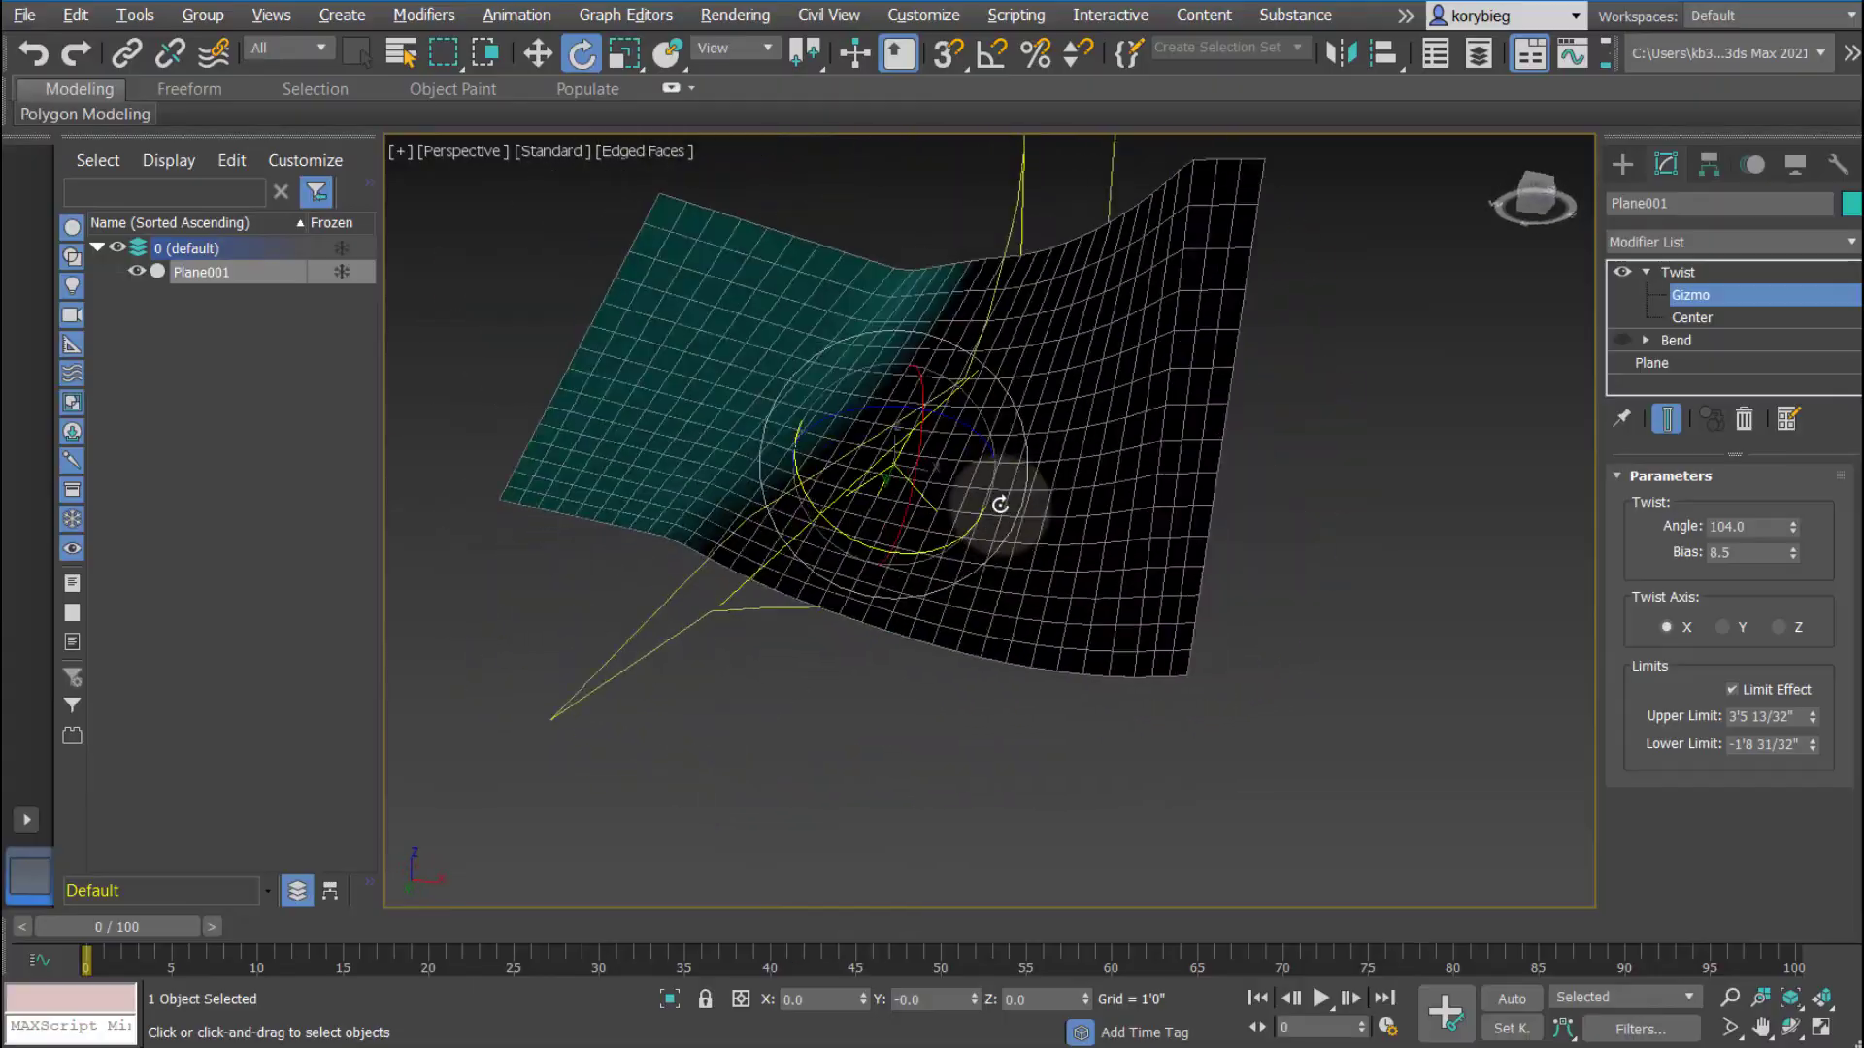
{"action": "middle_click_drag", "start_coordinate": [999, 504], "coordinate": [1058, 650], "text": "alt"}
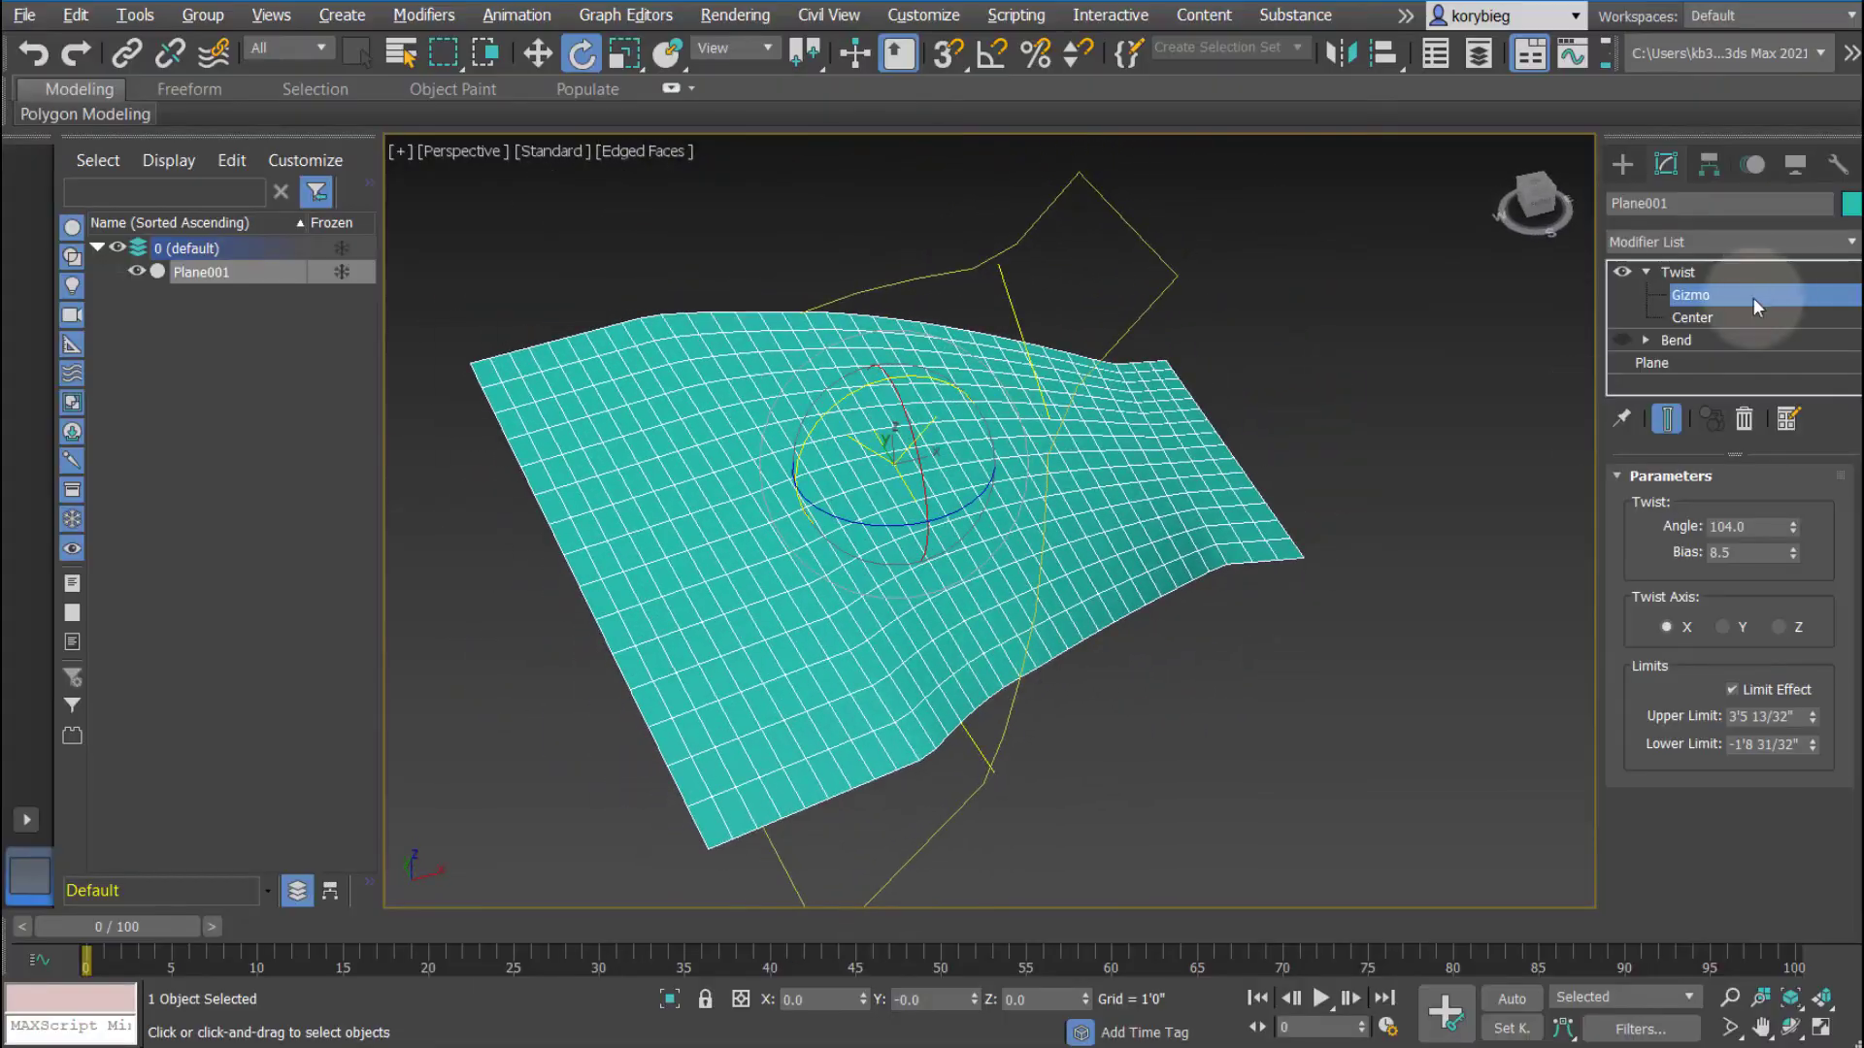
- Re-enable the Bend modifier beneath the Twist, make it the active modifier and collapse the Twist's sub-levels
{"action": "left_click", "coordinate": [1618, 339]}
{"action": "middle_click_drag", "start_coordinate": [1363, 403], "coordinate": [1067, 567], "text": "alt"}
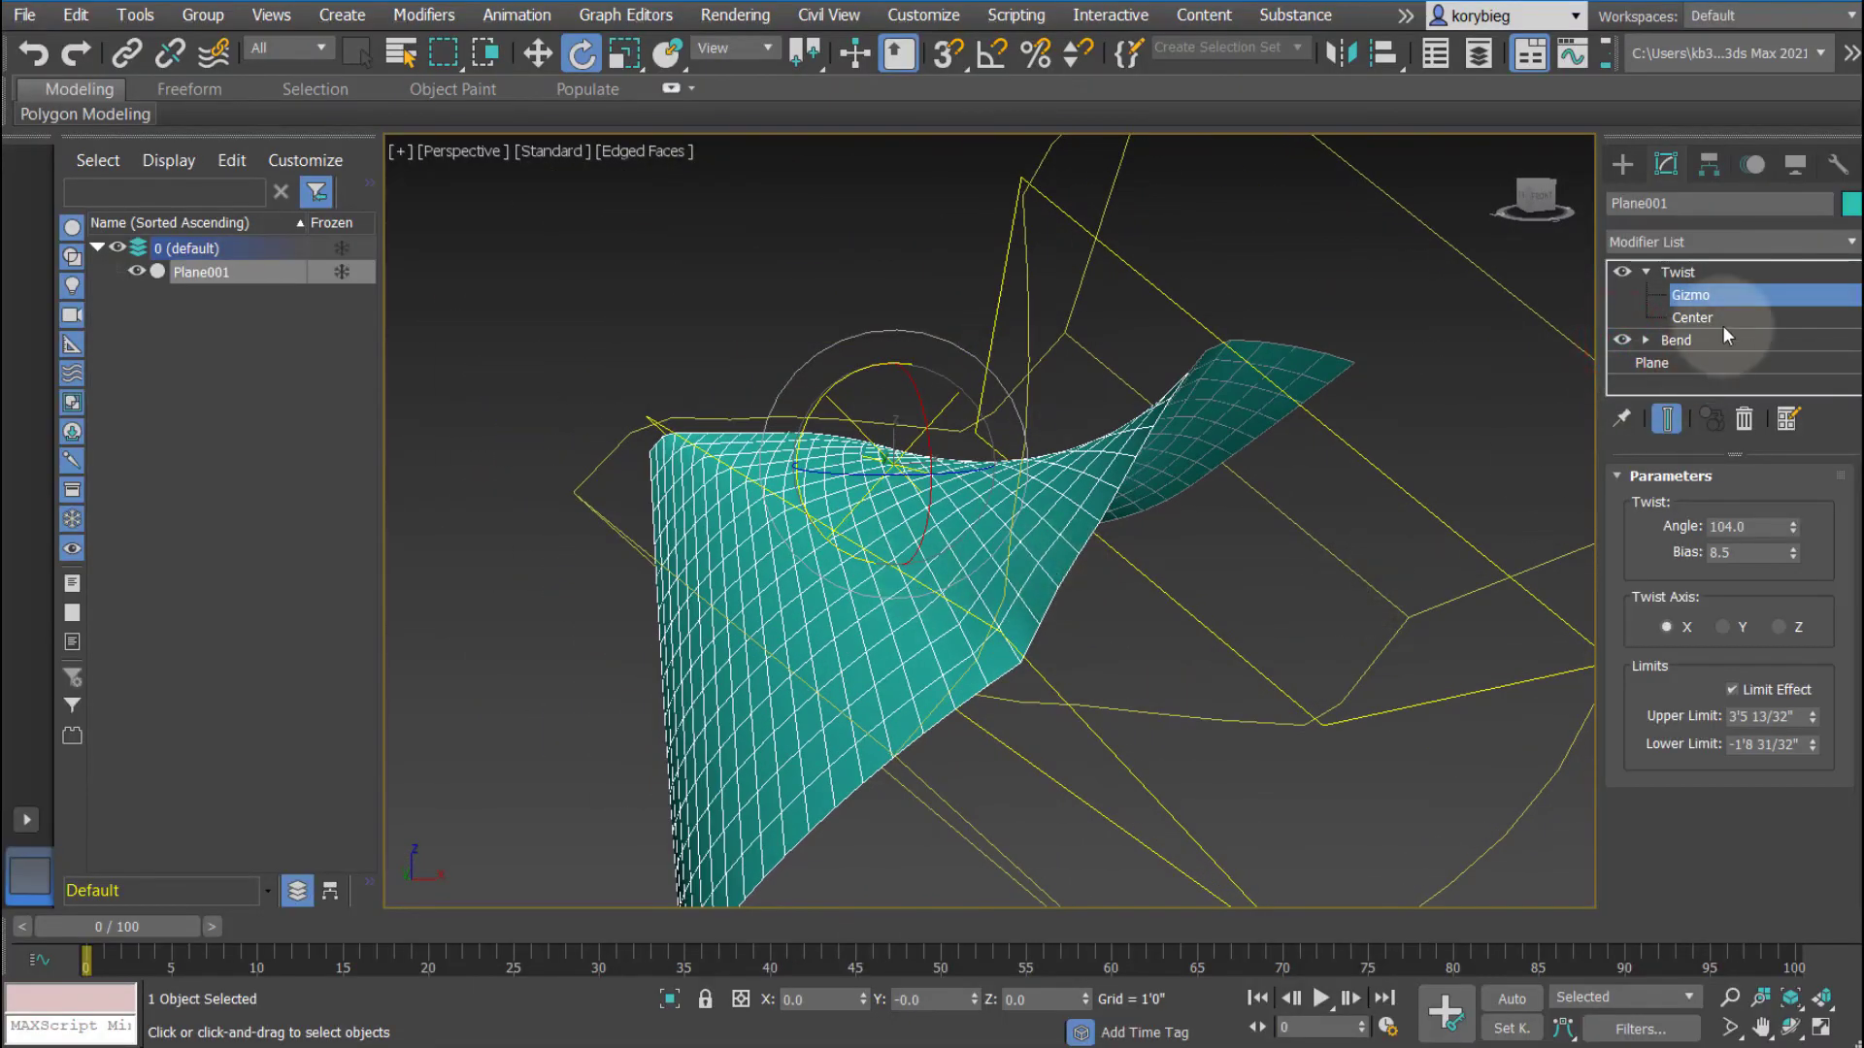
{"action": "left_click", "coordinate": [1671, 341]}
{"action": "left_click", "coordinate": [1646, 273]}
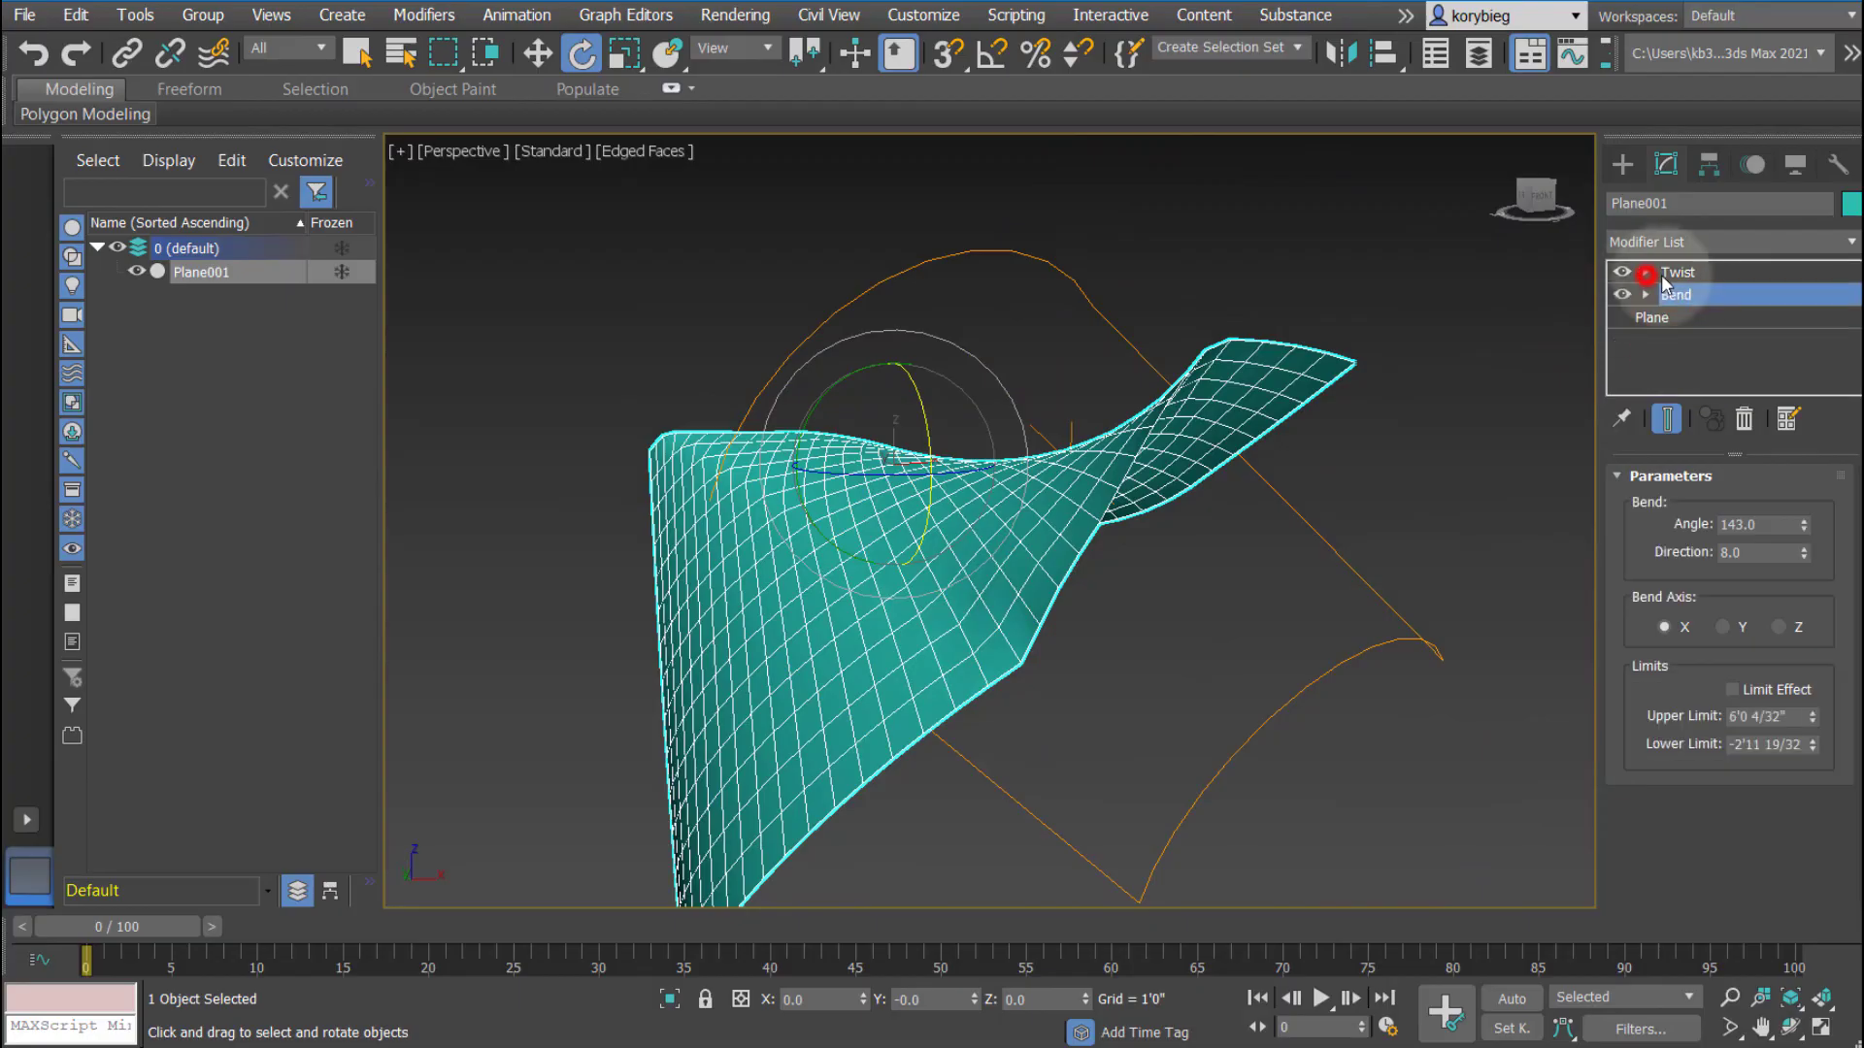